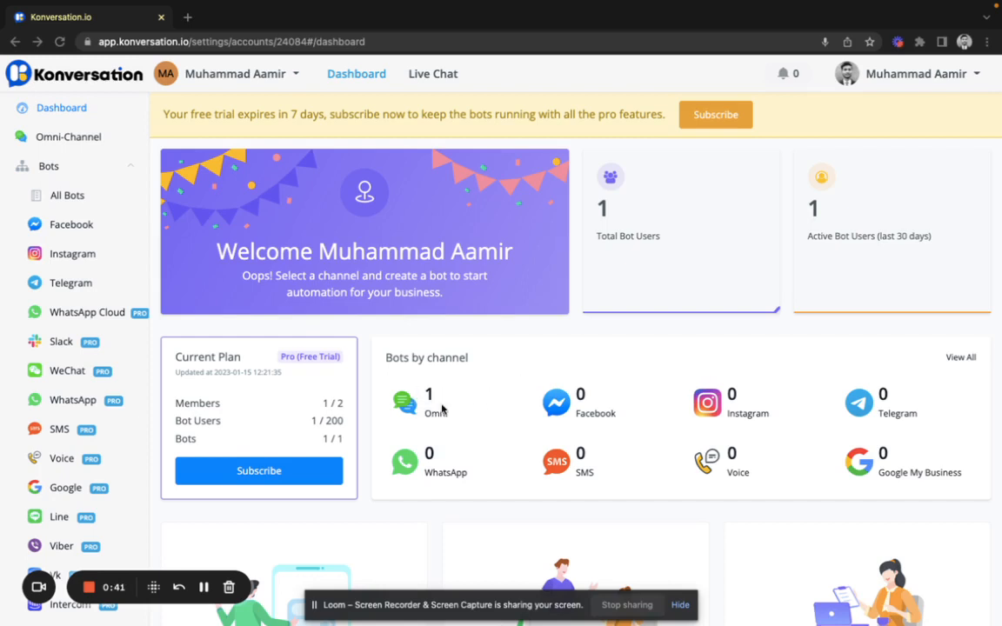
# Step: Open the Omni-Channel page from the dashboard's left sidebar
pyautogui.scroll(-4, 442, 409)
pyautogui.scroll(4, 442, 409)
pyautogui.click(82, 143)
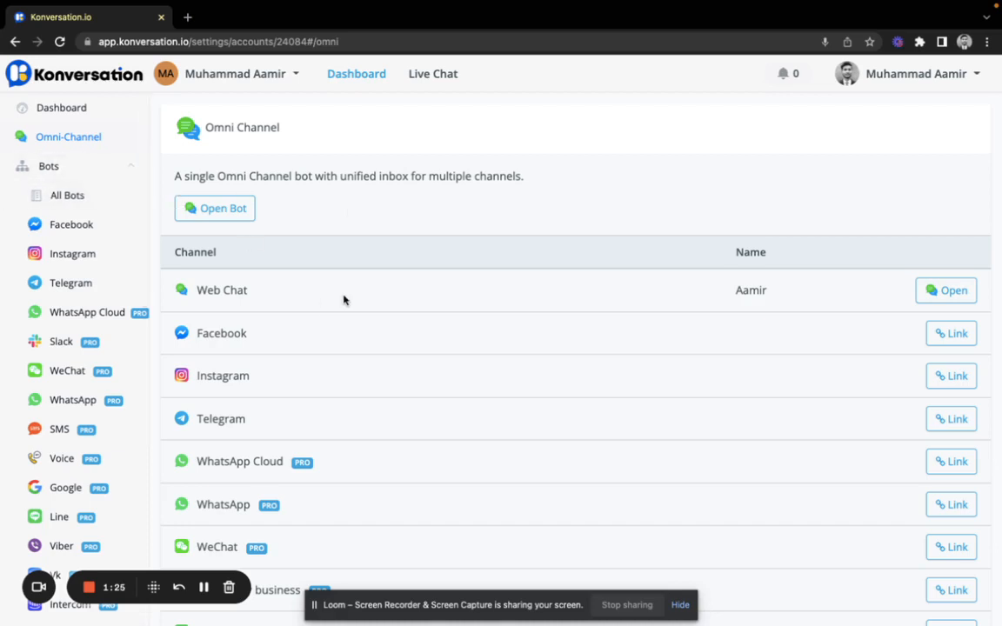
# Step: Expand Bots in the sidebar and list All Bots, showing the Aamir Demo bot
pyautogui.click(76, 176)
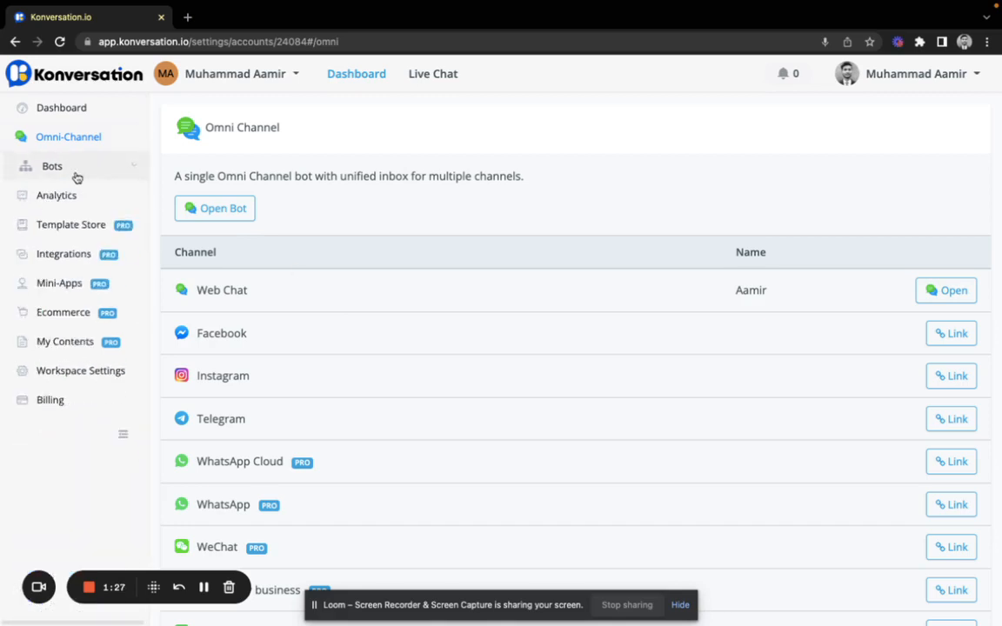
pyautogui.click(75, 176)
pyautogui.click(81, 198)
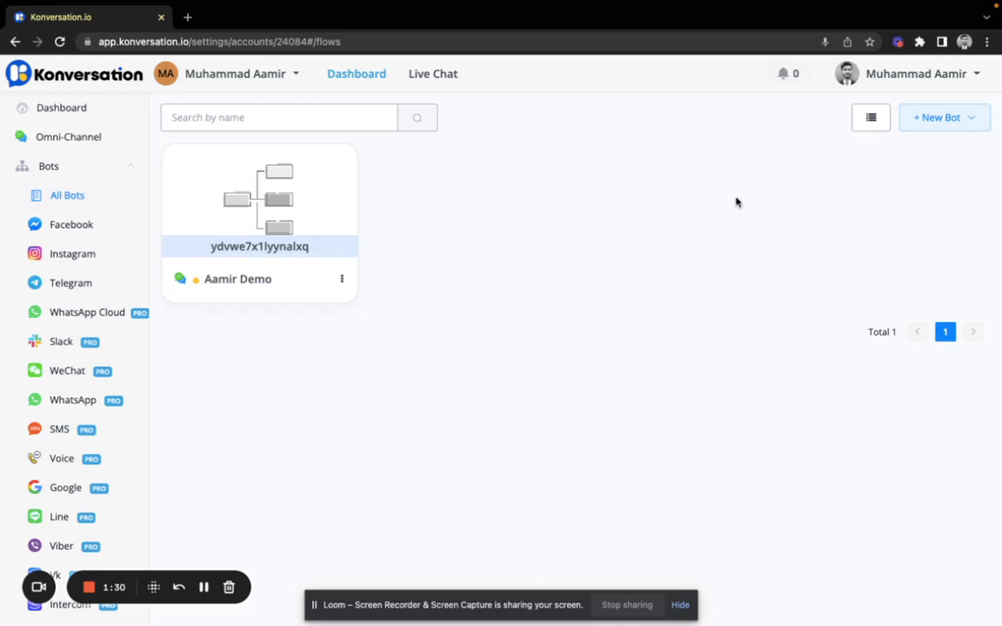
# Step: Preview the New Bot types without creating one, then return to Omni Channel
pyautogui.click(948, 120)
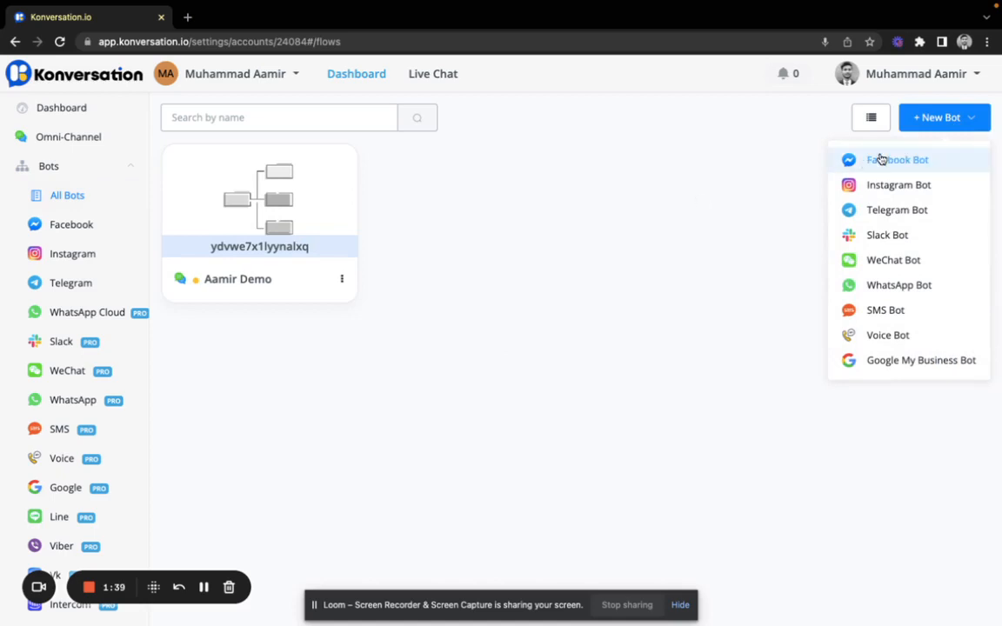
pyautogui.click(940, 124)
pyautogui.click(940, 124)
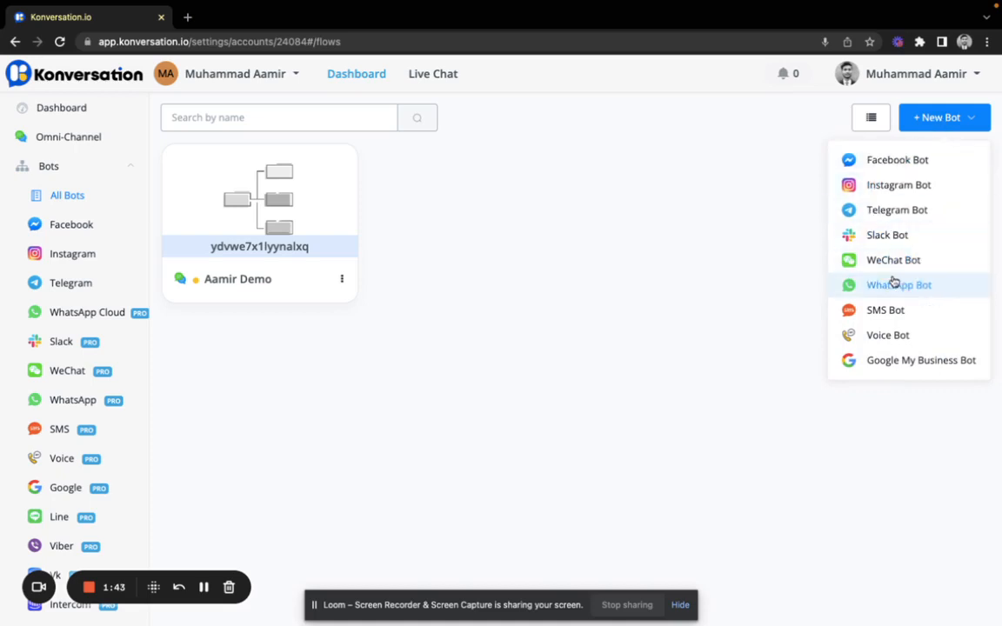
pyautogui.click(784, 248)
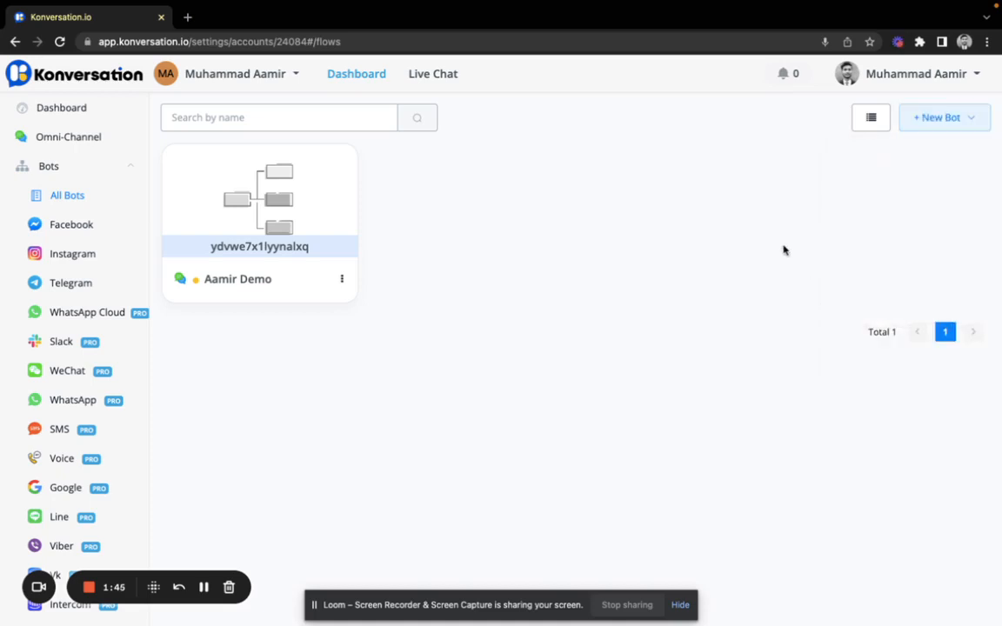
pyautogui.click(63, 142)
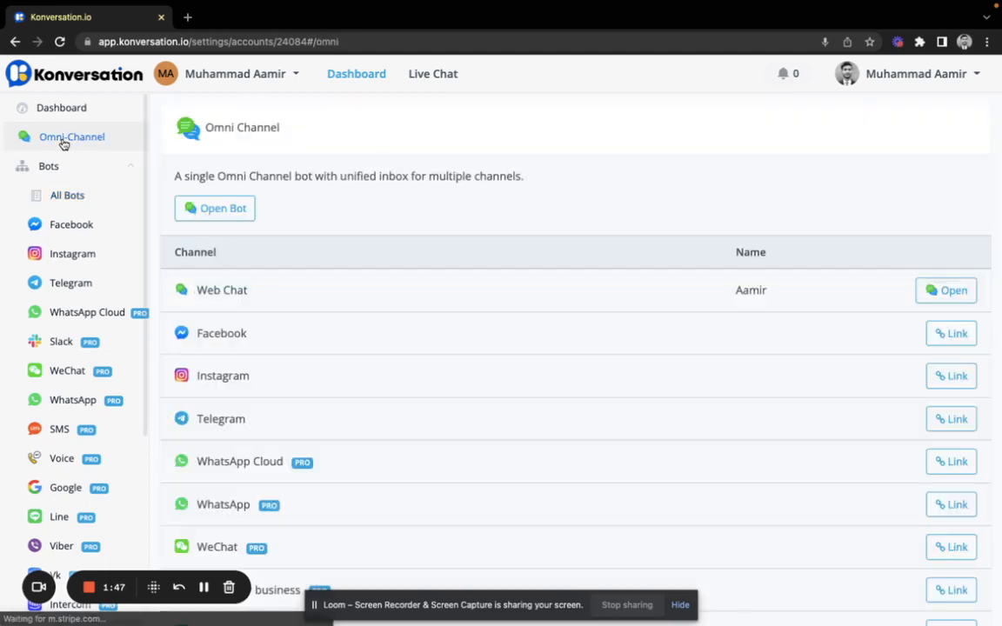
# Step: Open the Aamir Demo bot's Main Flow and reposition the Start step after checking its settings
pyautogui.click(209, 213)
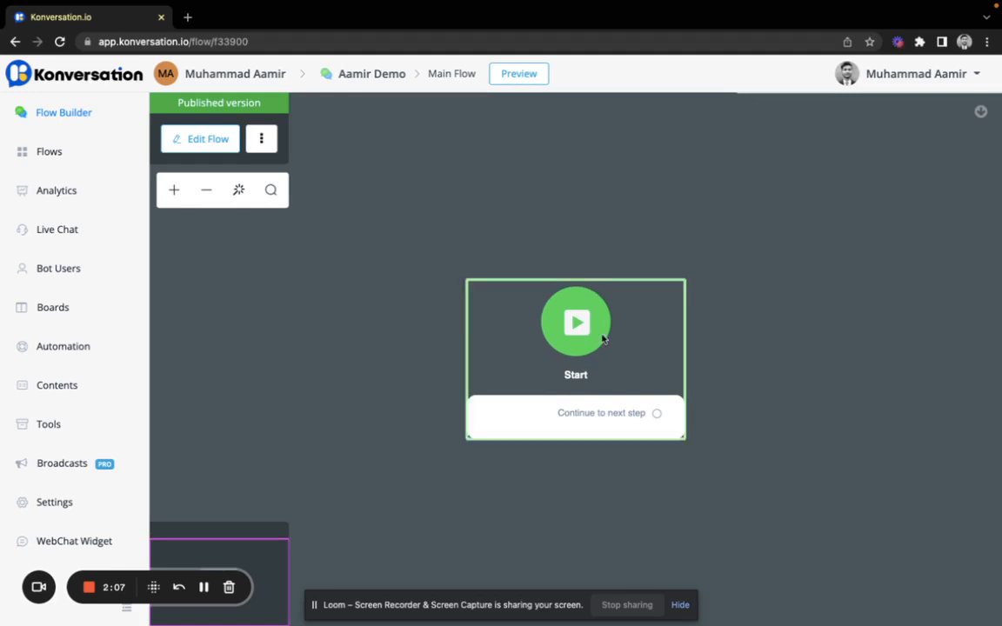
pyautogui.moveTo(603, 338); pyautogui.dragTo(532, 295)
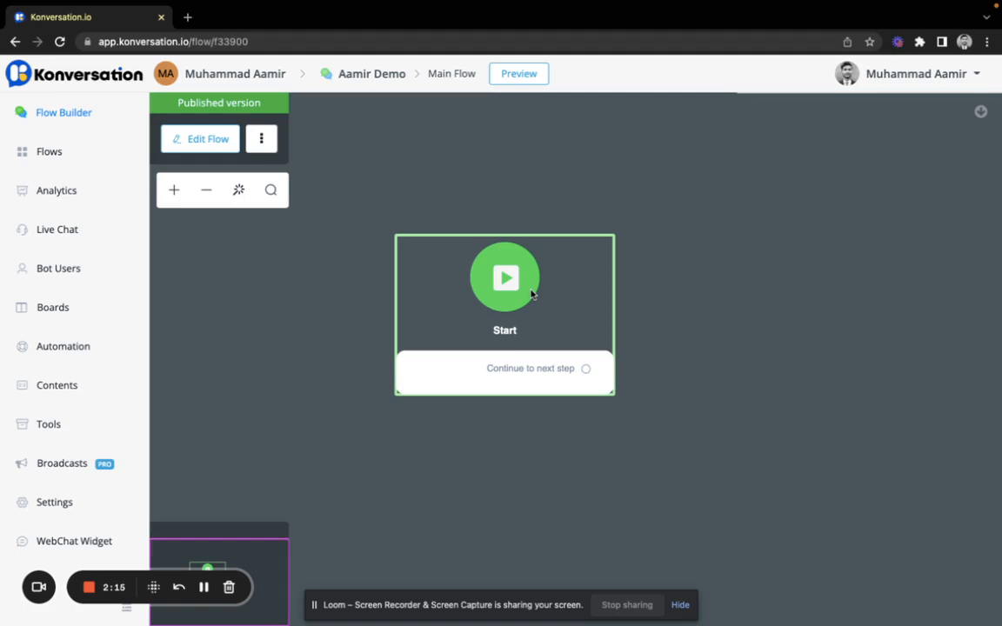
pyautogui.click(531, 294)
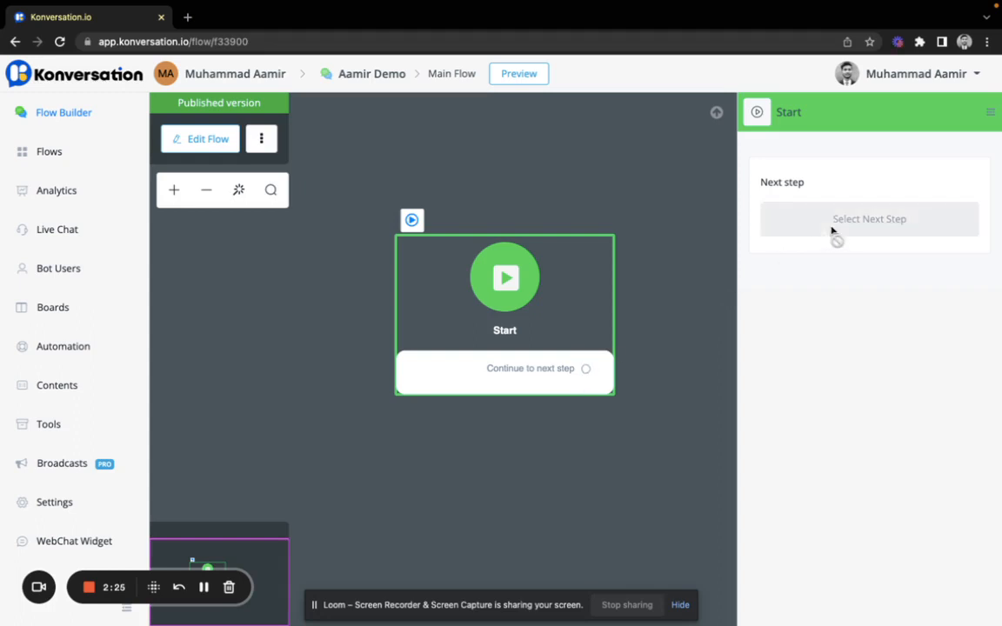
pyautogui.moveTo(588, 370); pyautogui.dragTo(489, 363)
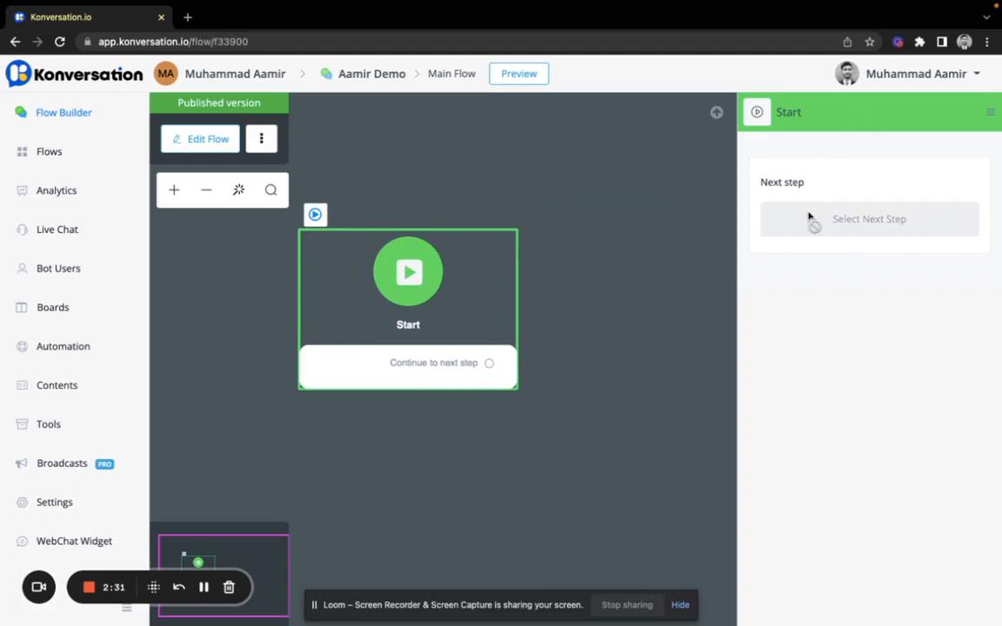
pyautogui.click(716, 113)
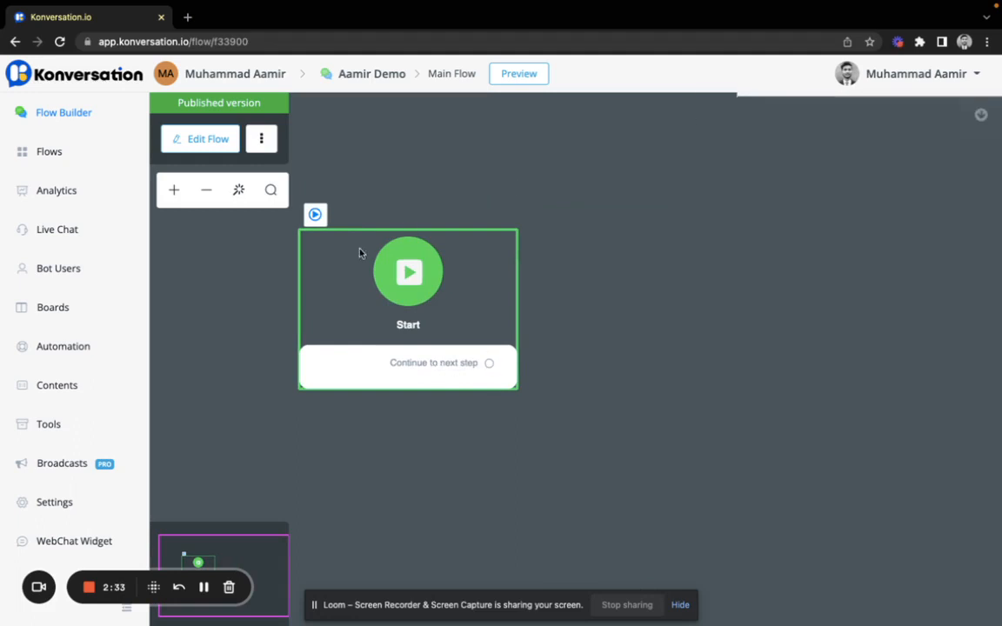
# Step: Switch the Main Flow to an editable draft and list next-step types for Start
pyautogui.click(199, 145)
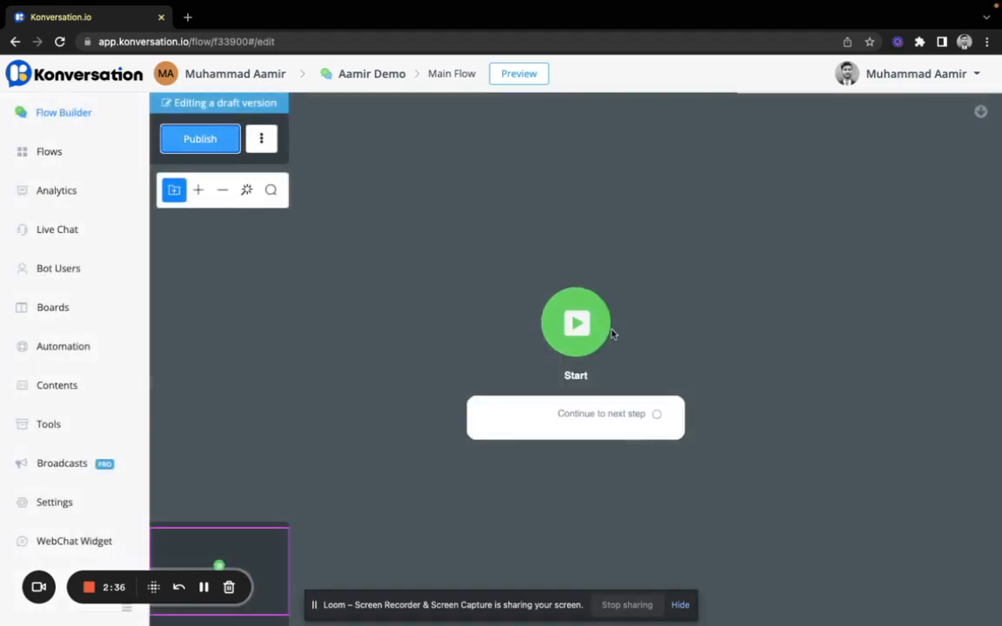
pyautogui.click(577, 348)
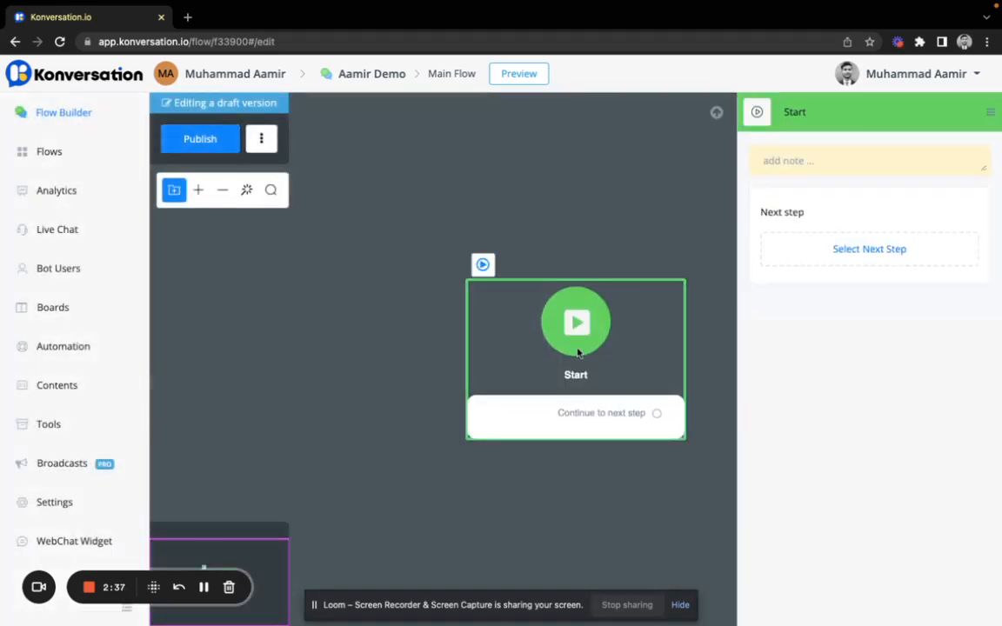
pyautogui.click(831, 250)
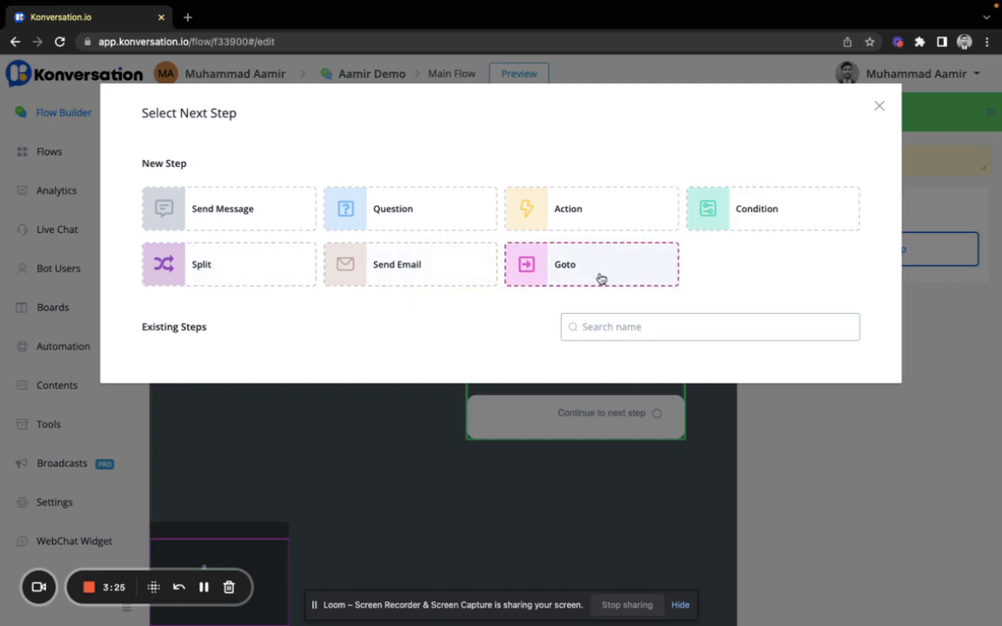
# Step: Add a Send Message step after Start
pyautogui.click(229, 221)
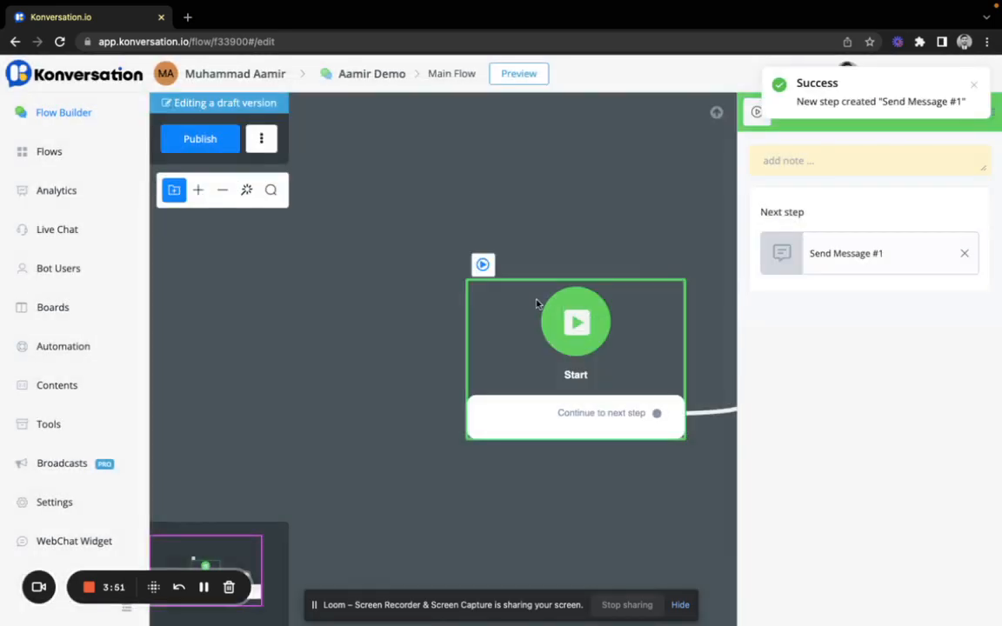
pyautogui.scroll(-5, 608, 354)
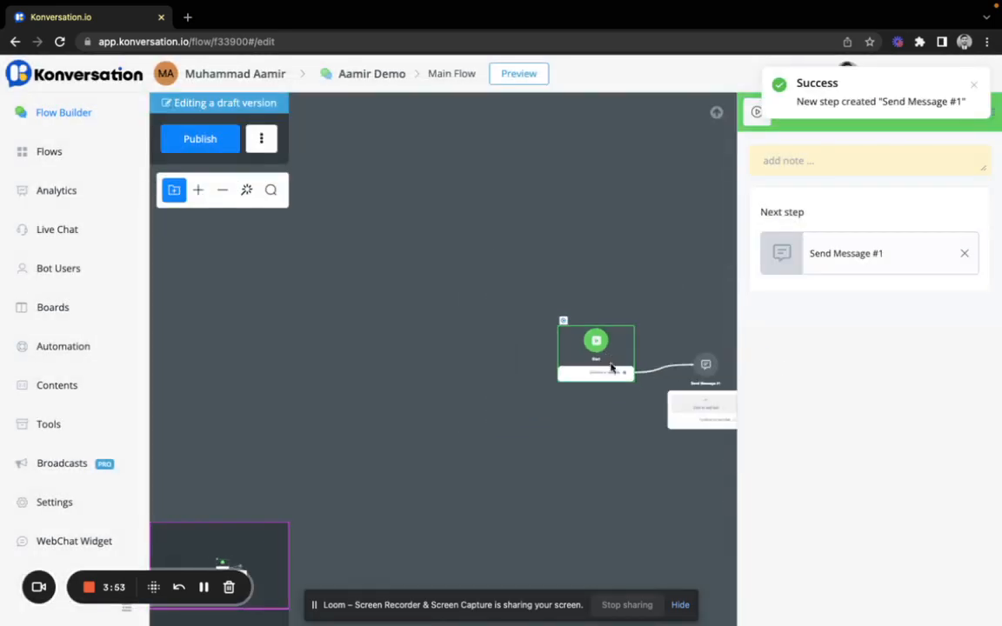
pyautogui.scroll(5, 623, 411)
pyautogui.scroll(-3, 623, 411)
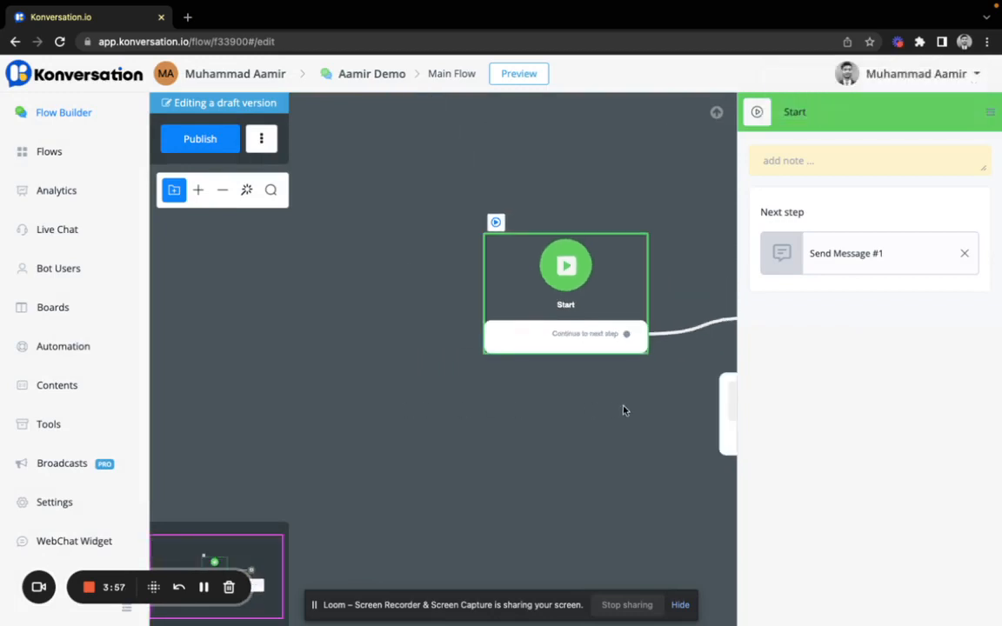
pyautogui.scroll(-4, 623, 410)
pyautogui.scroll(3, 623, 410)
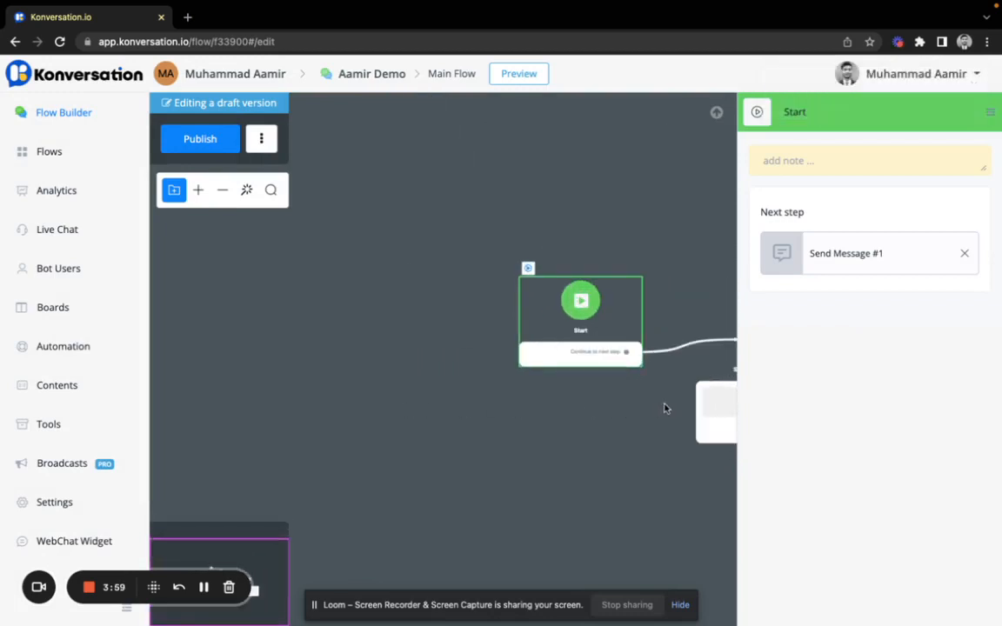
pyautogui.moveTo(665, 408); pyautogui.dragTo(472, 411)
pyautogui.scroll(4, 475, 412)
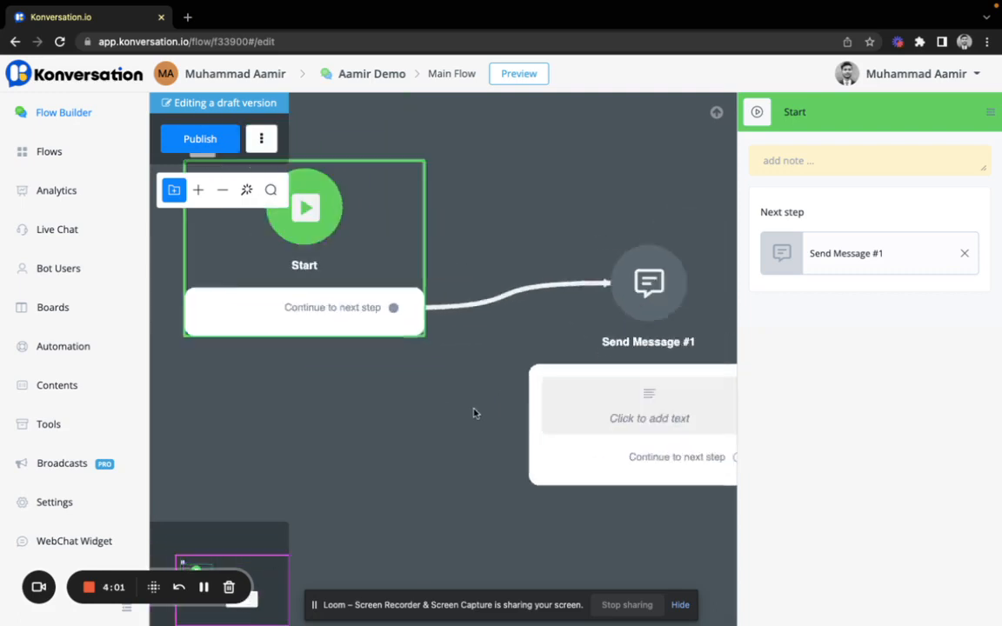
pyautogui.scroll(-2, 475, 412)
pyautogui.scroll(3, 475, 411)
pyautogui.scroll(-3, 674, 417)
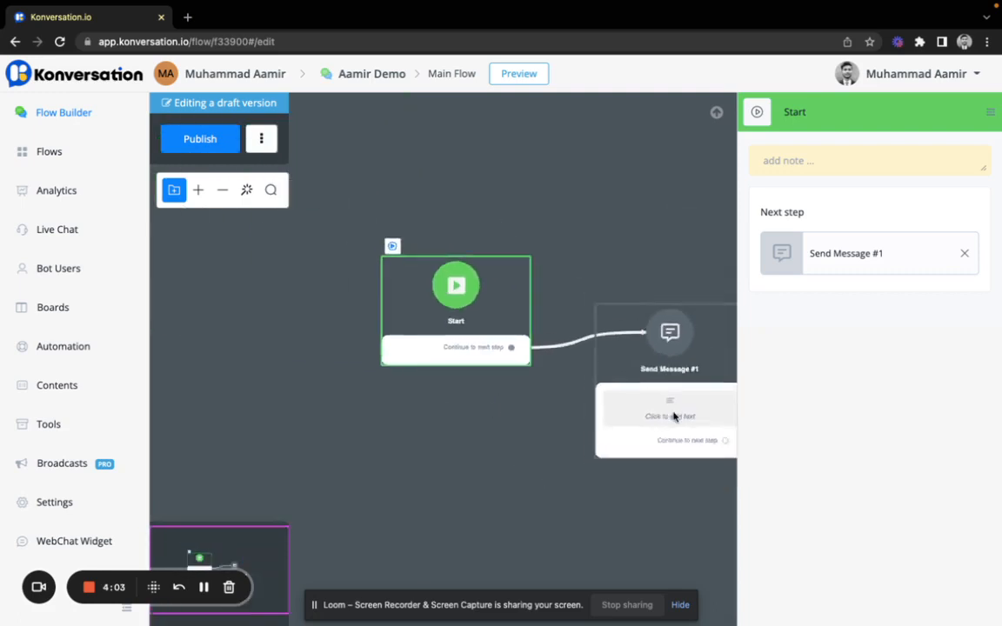
pyautogui.scroll(-2, 674, 416)
# Step: Open Send Message #1's settings with Start and Send Message #1 both in view
pyautogui.click(678, 394)
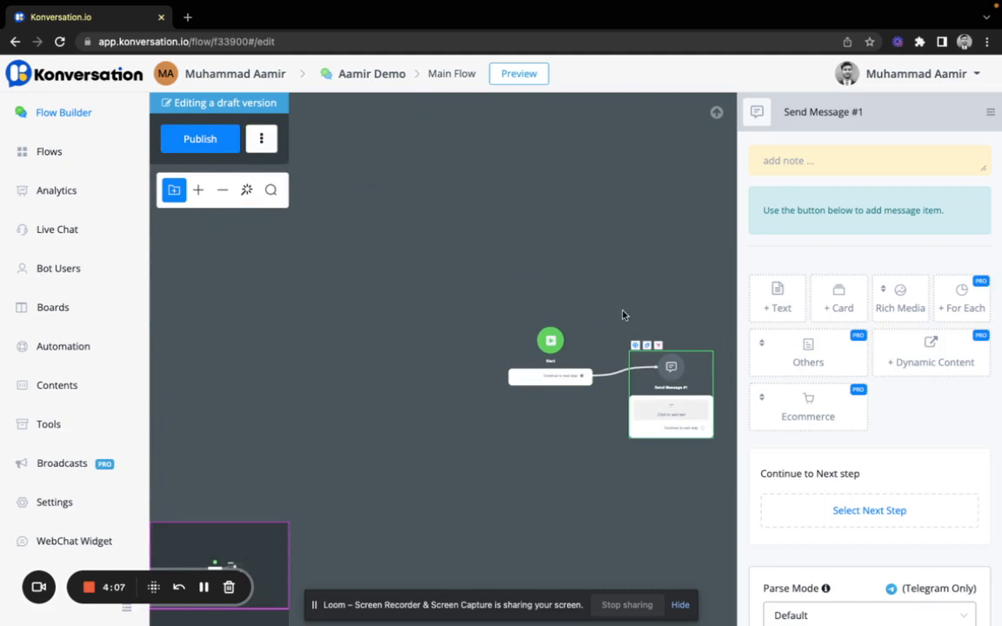
pyautogui.scroll(-2, 623, 315)
pyautogui.scroll(5, 619, 311)
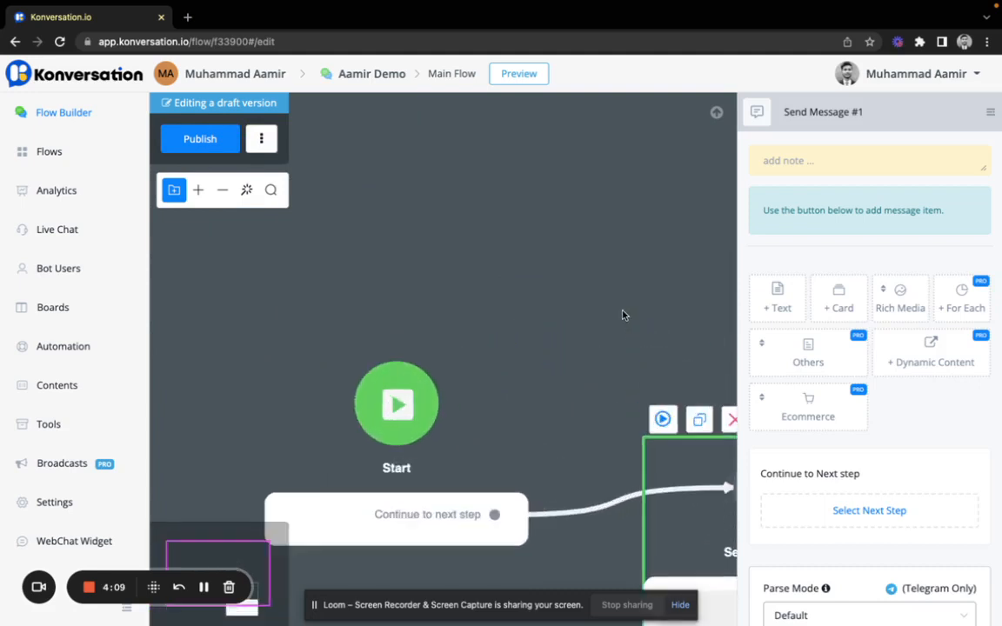
pyautogui.moveTo(613, 308); pyautogui.dragTo(450, 160)
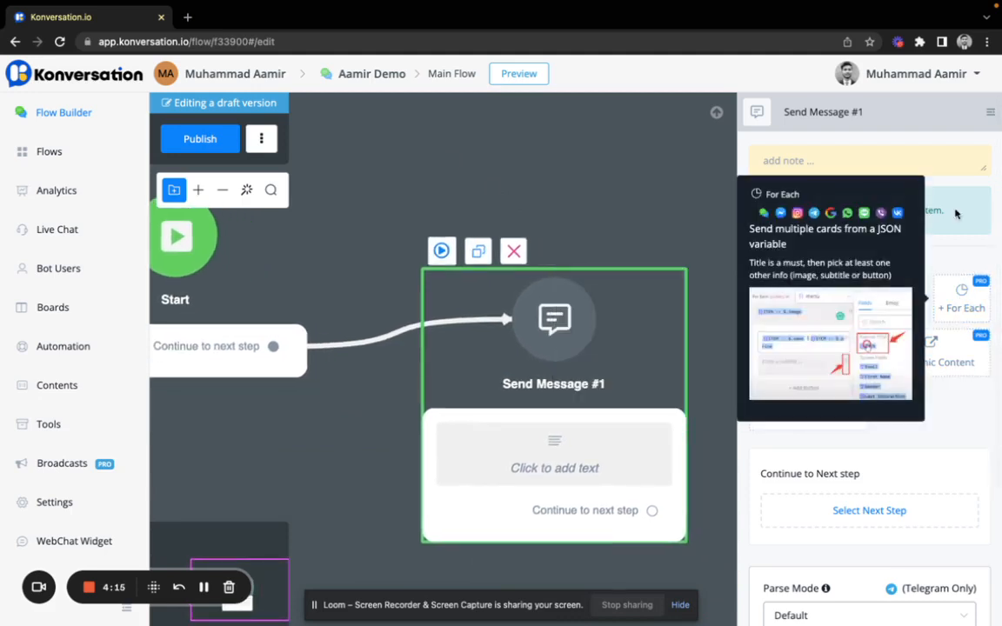
pyautogui.moveTo(970, 296)
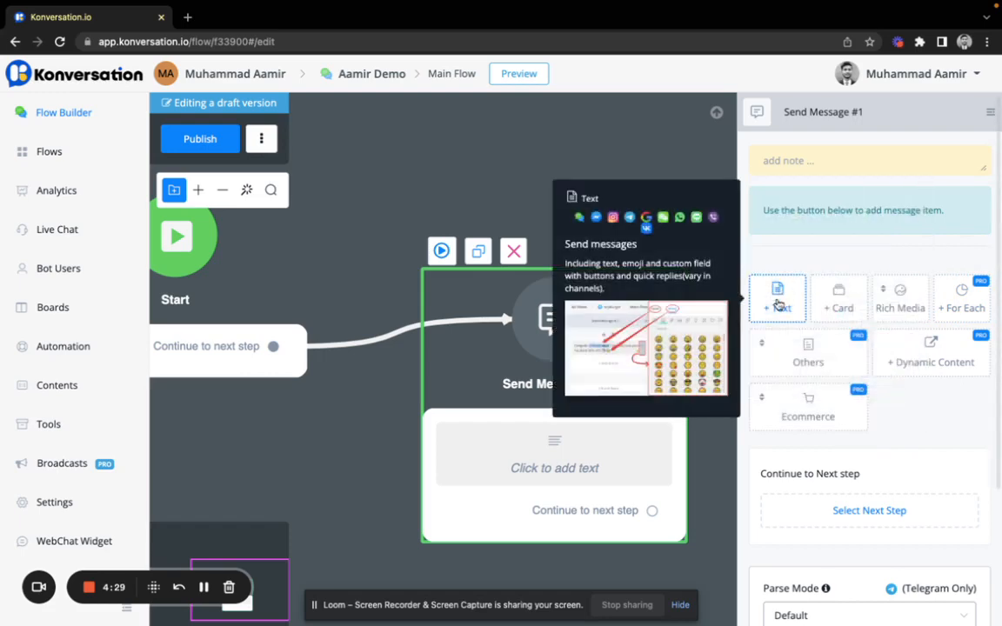
# Step: Add a text item reading 'Welcome to the demo chatbot' to Send Message #1
pyautogui.click(779, 302)
pyautogui.click(835, 212)
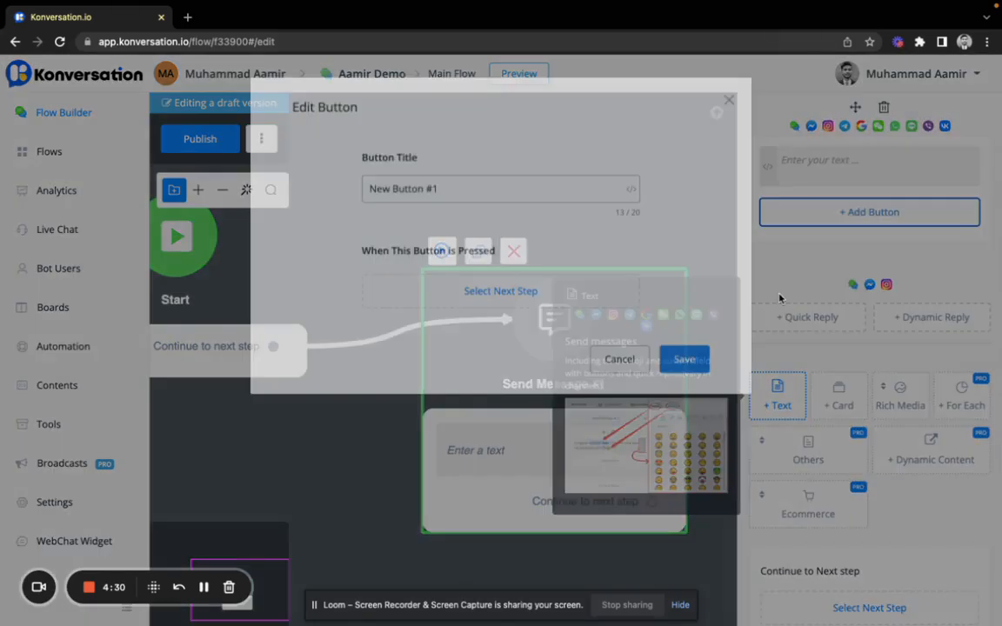
pyautogui.click(610, 365)
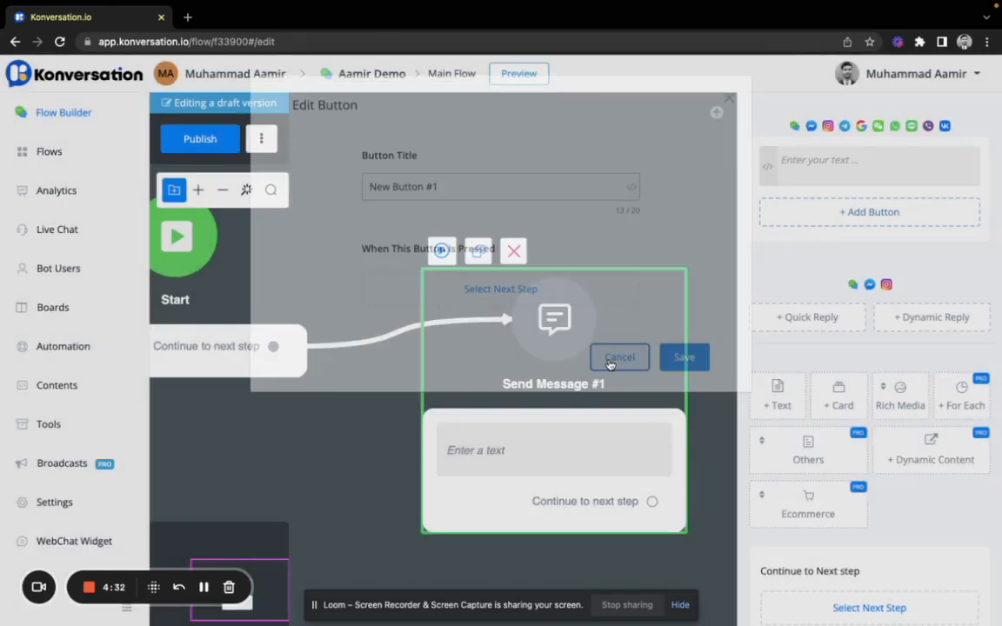
pyautogui.write('We')
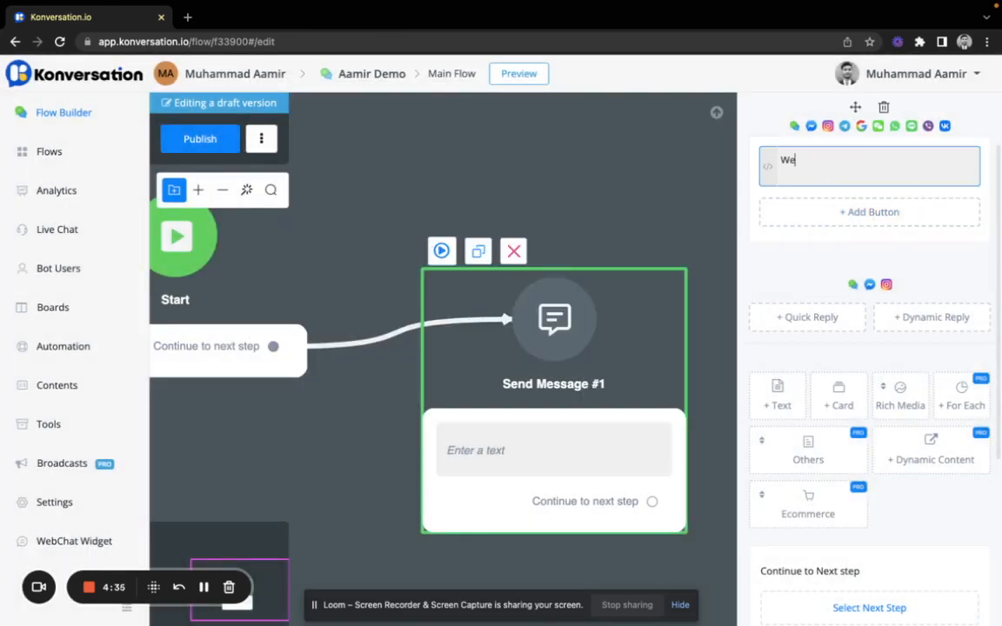
pyautogui.write('lcome to the demo chatbot')
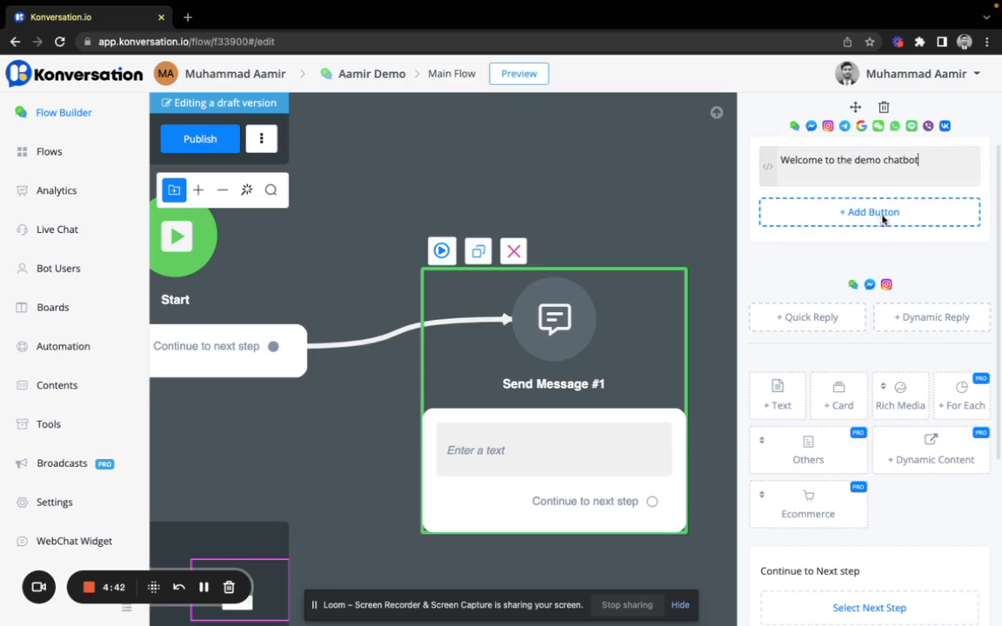
# Step: Add a button under the welcome text and title it Option1
pyautogui.click(882, 219)
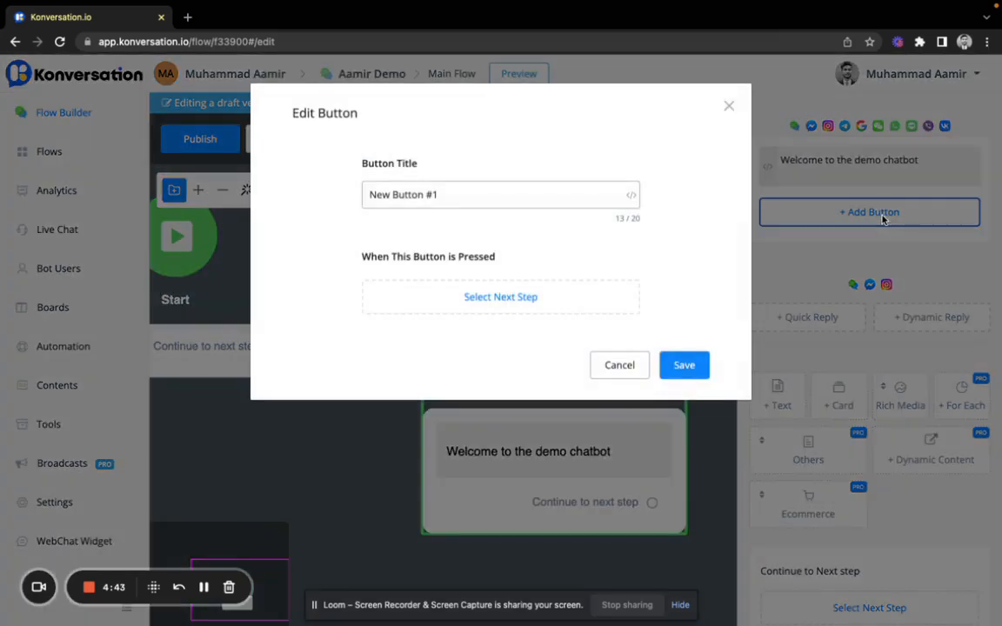
pyautogui.tripleClick(453, 195)
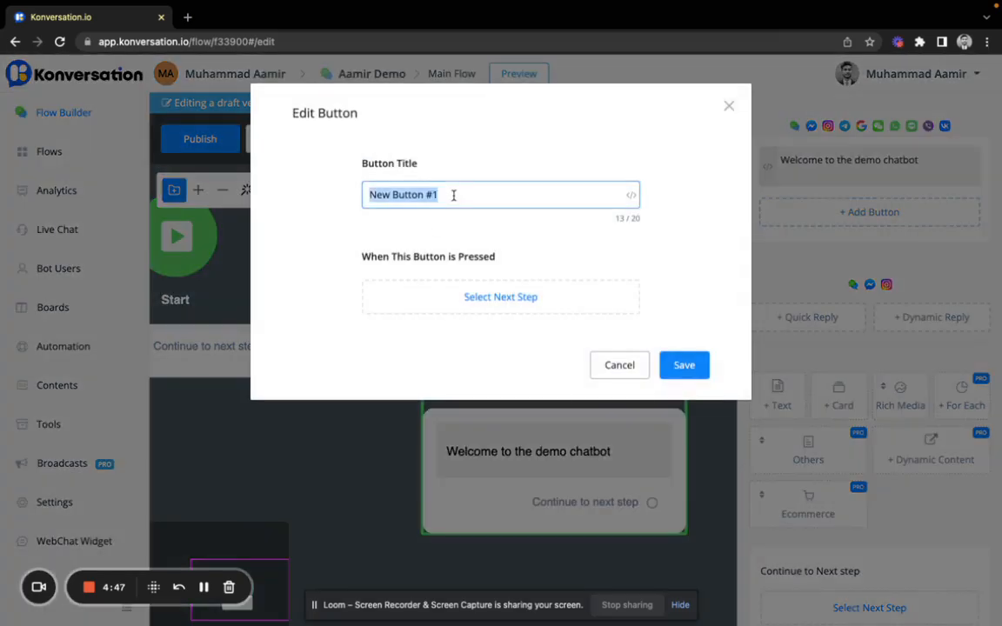
pyautogui.write('Option1')
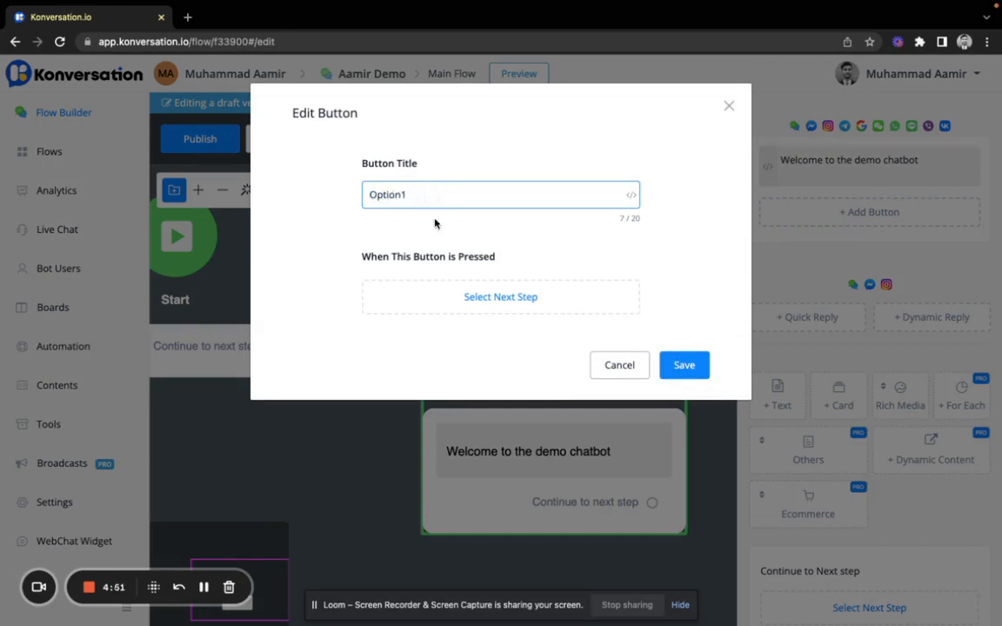
# Step: Make Option1 lead to a new Send Message step, add an Action step, and save the button
pyautogui.click(459, 298)
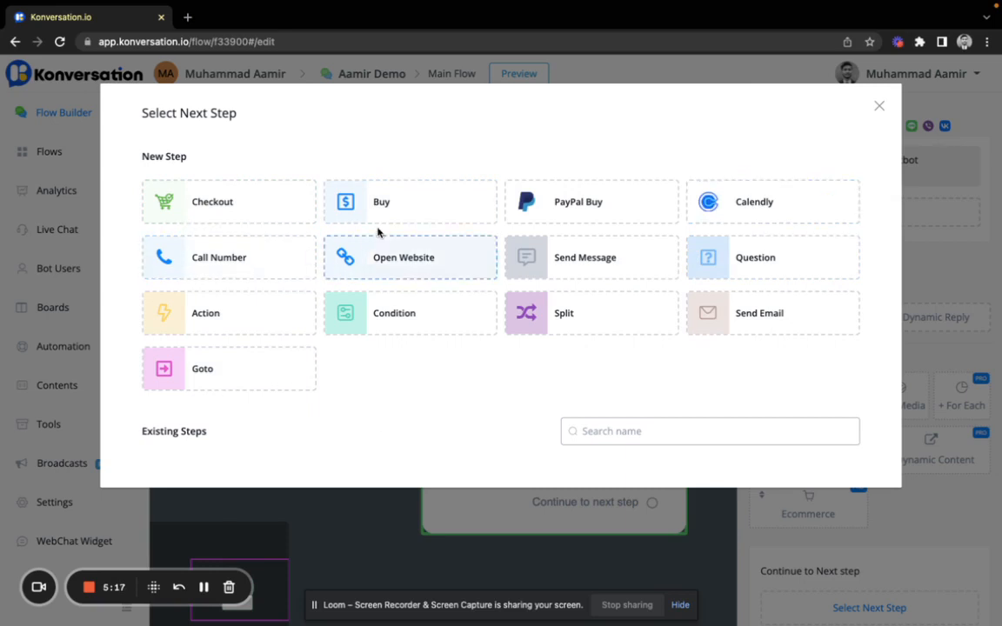
pyautogui.click(587, 253)
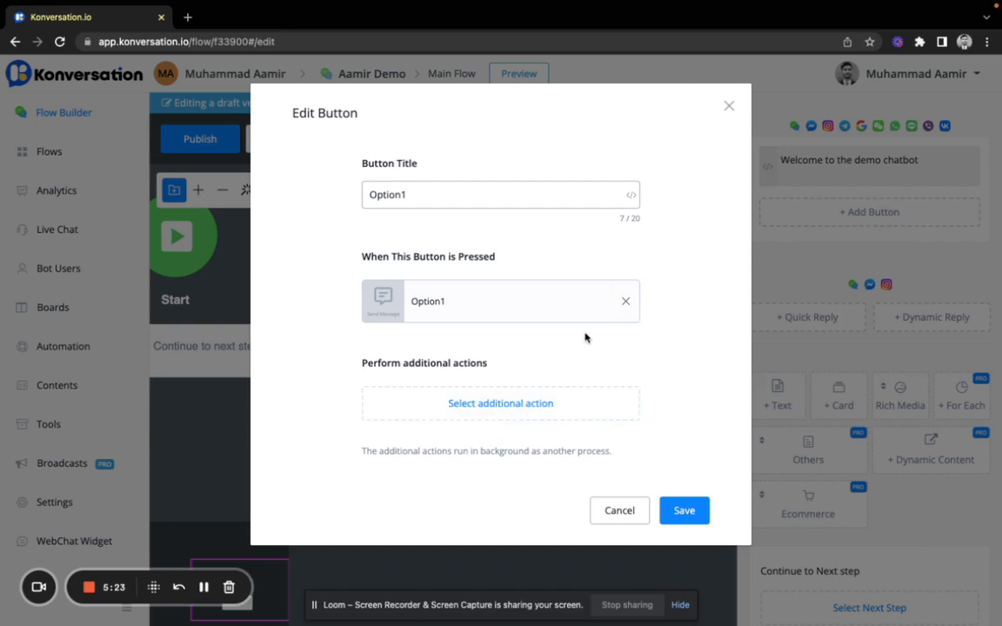
pyautogui.click(508, 414)
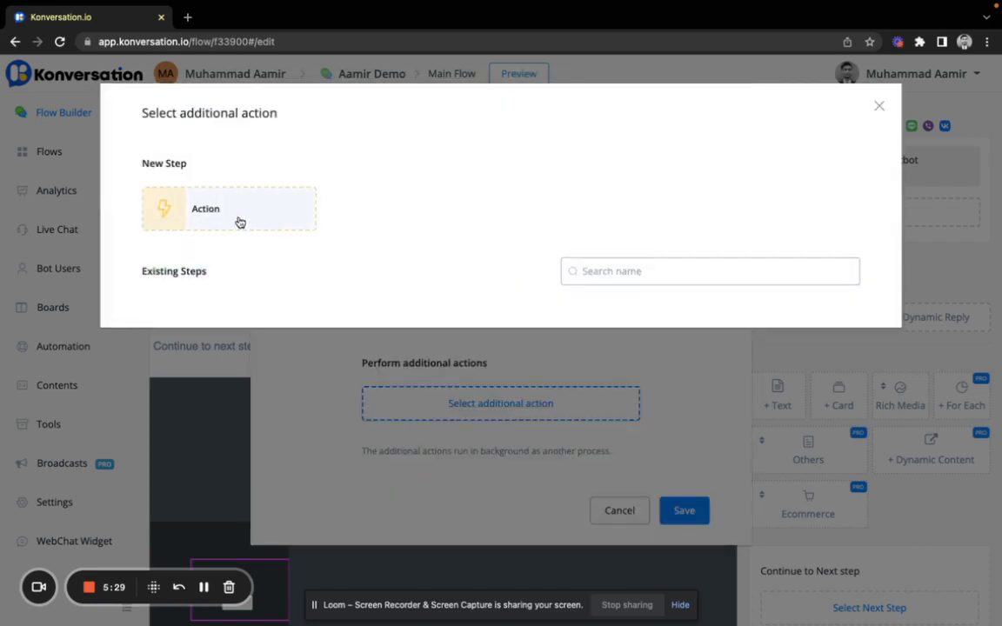
pyautogui.click(304, 212)
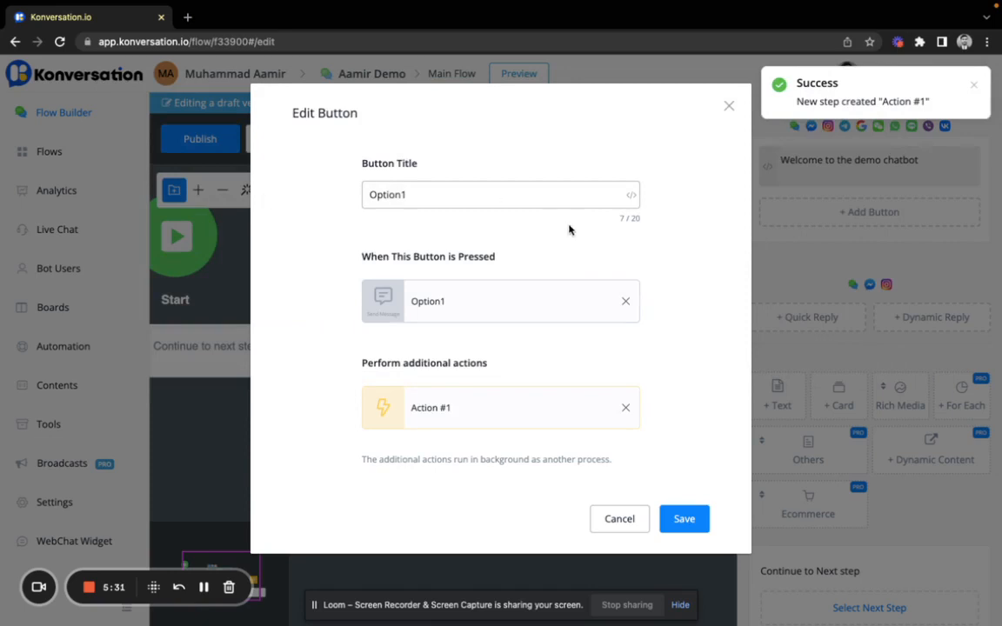
pyautogui.click(687, 519)
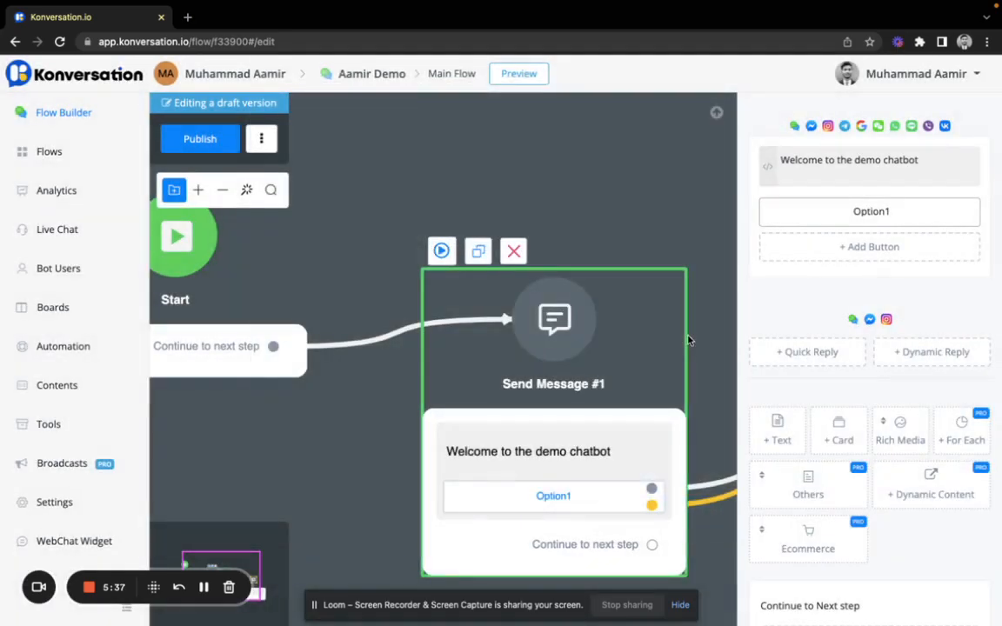
pyautogui.scroll(-2, 600, 392)
pyautogui.scroll(-2, 599, 392)
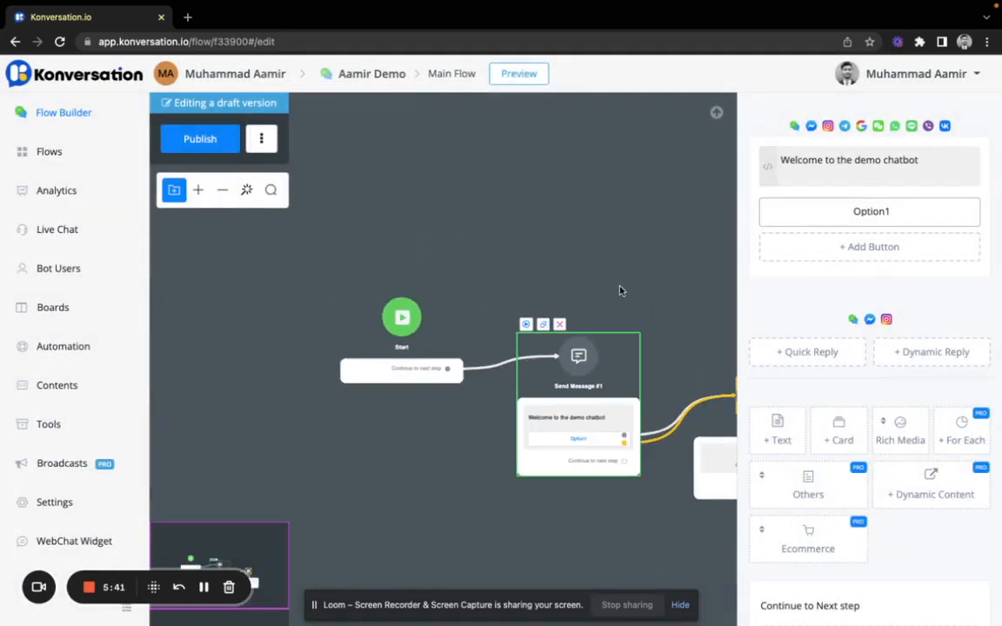
# Step: Move the Option1 step down and Action #1 above it so they no longer overlap
pyautogui.moveTo(621, 291); pyautogui.dragTo(433, 271)
pyautogui.scroll(2, 511, 421)
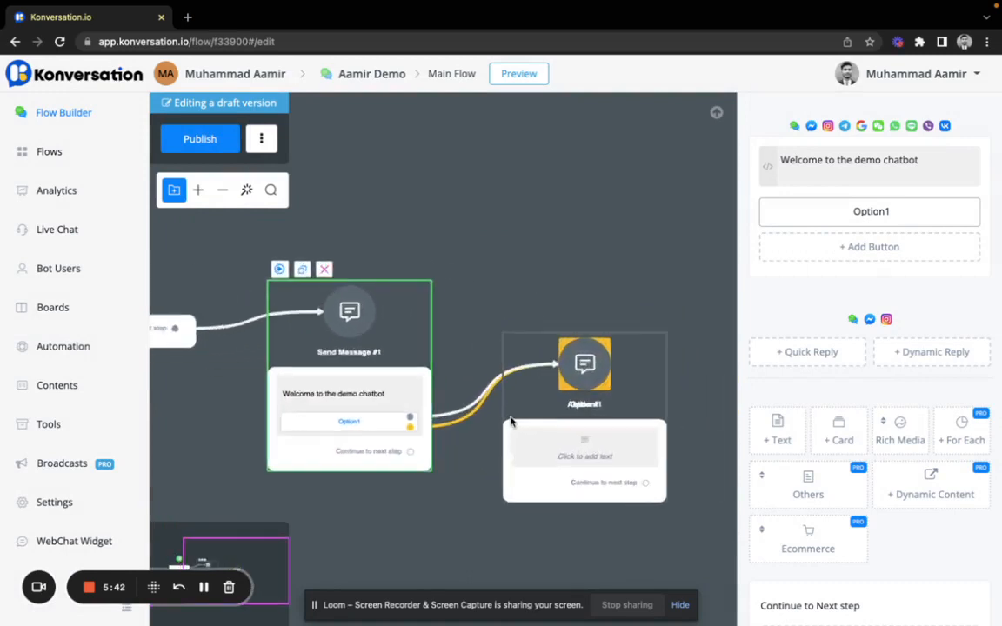
pyautogui.scroll(2, 511, 422)
pyautogui.click(612, 353)
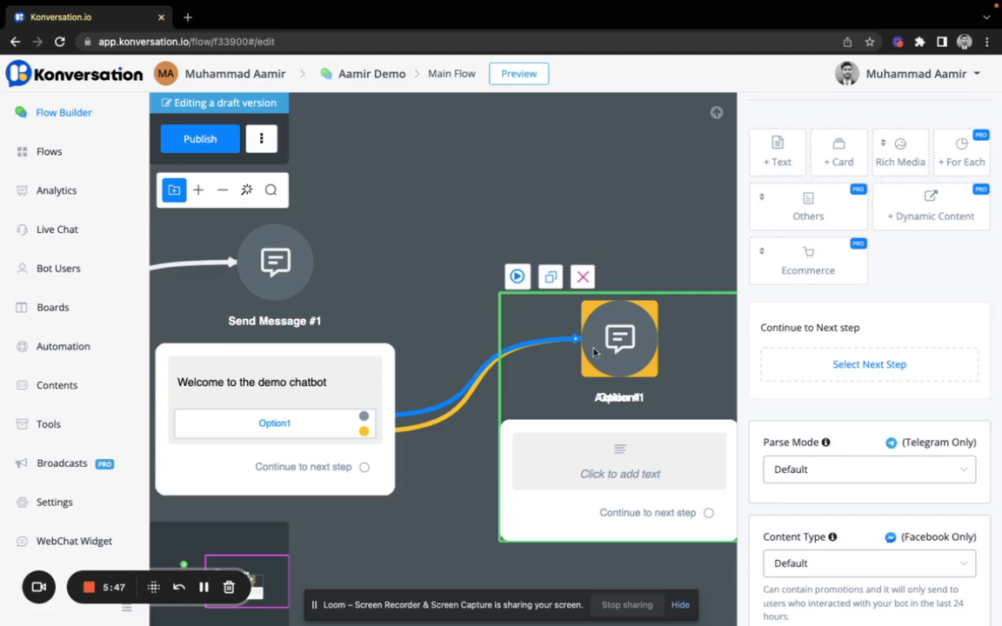
pyautogui.moveTo(514, 375); pyautogui.dragTo(499, 535)
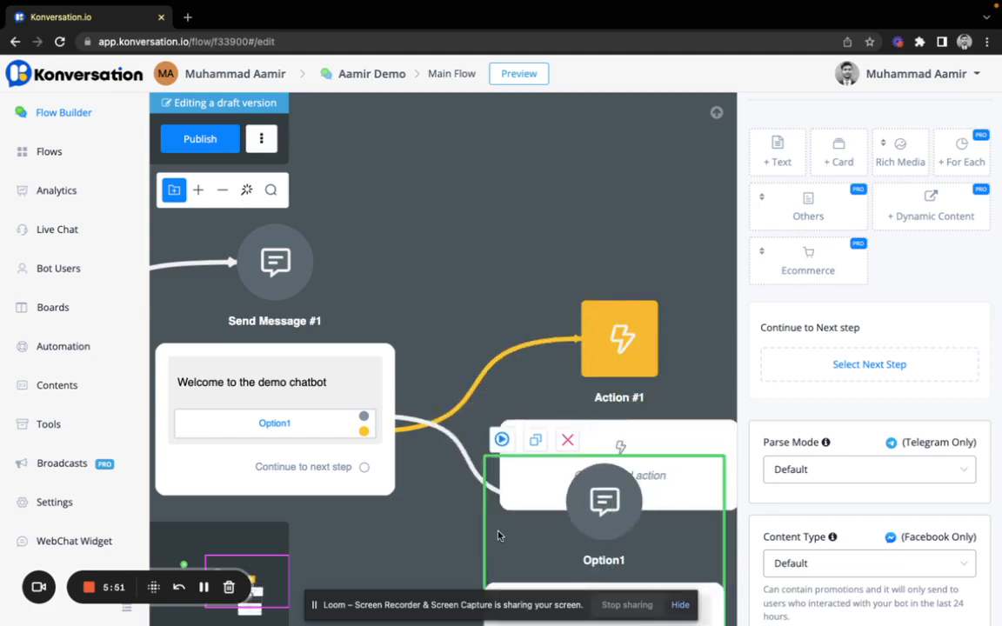
pyautogui.scroll(-3, 530, 252)
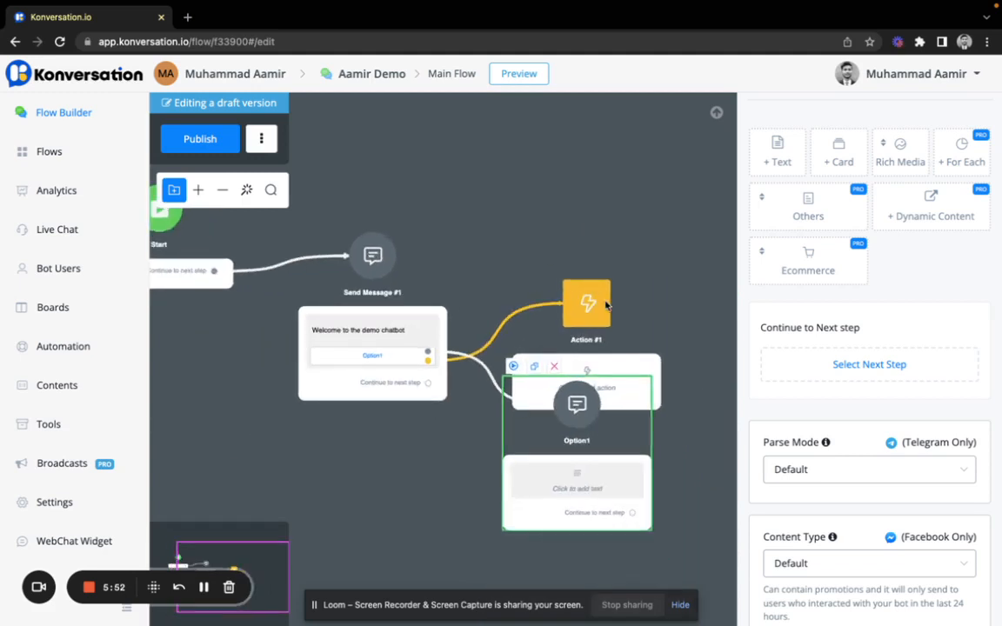
pyautogui.moveTo(607, 304); pyautogui.dragTo(574, 246)
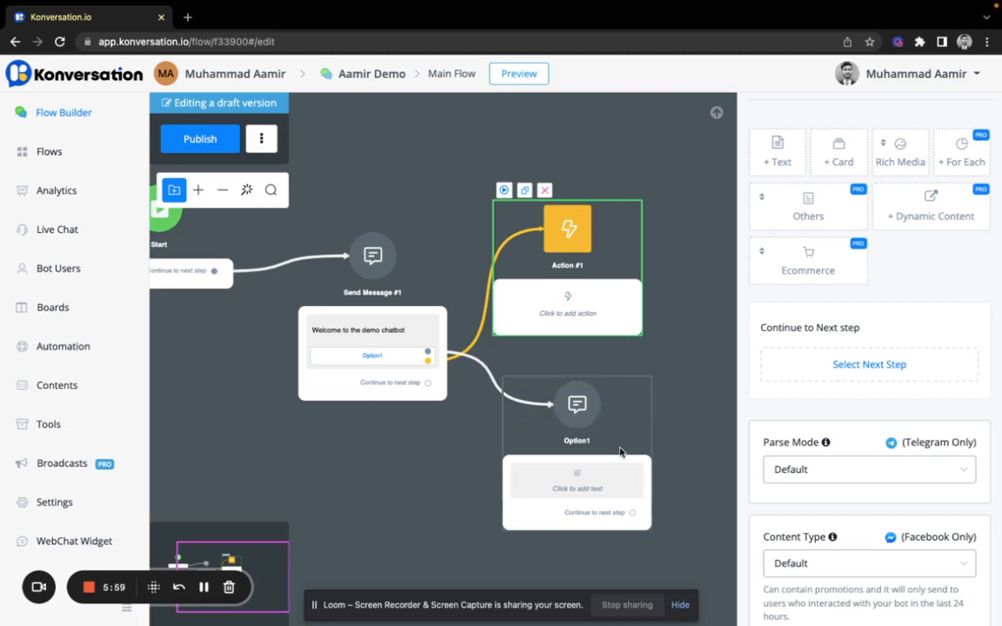
pyautogui.moveTo(615, 467); pyautogui.dragTo(605, 478)
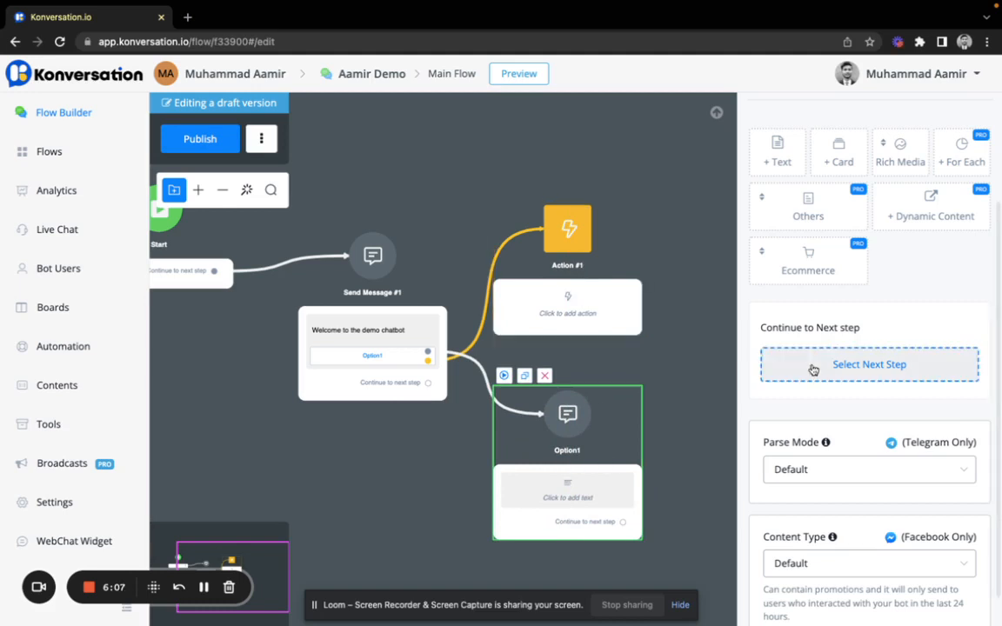
pyautogui.scroll(2, 811, 369)
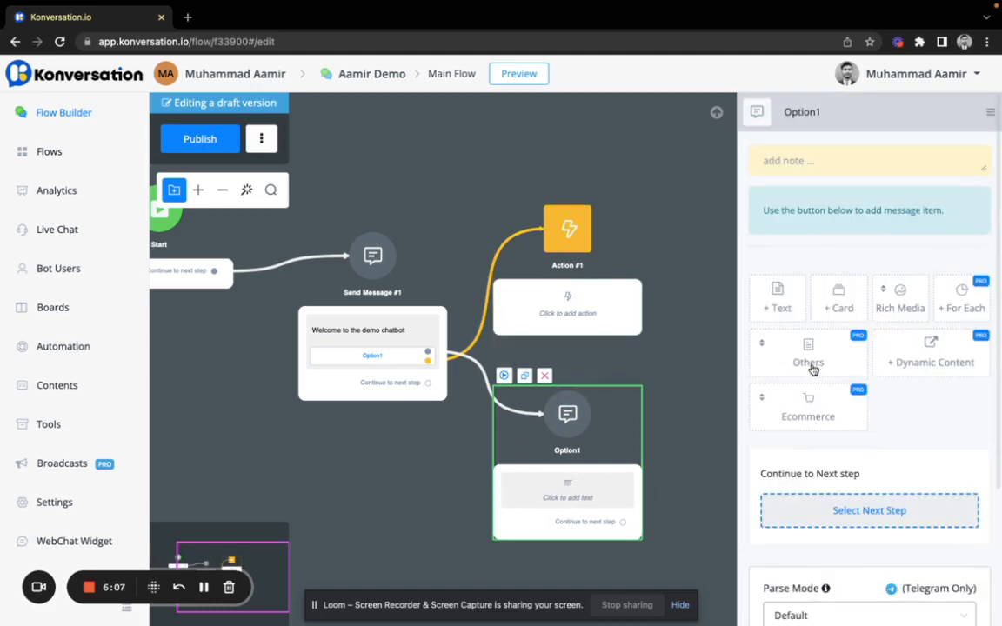
# Step: Add a text item reading 'You have selected option 1' to the Option1 step
pyautogui.click(787, 300)
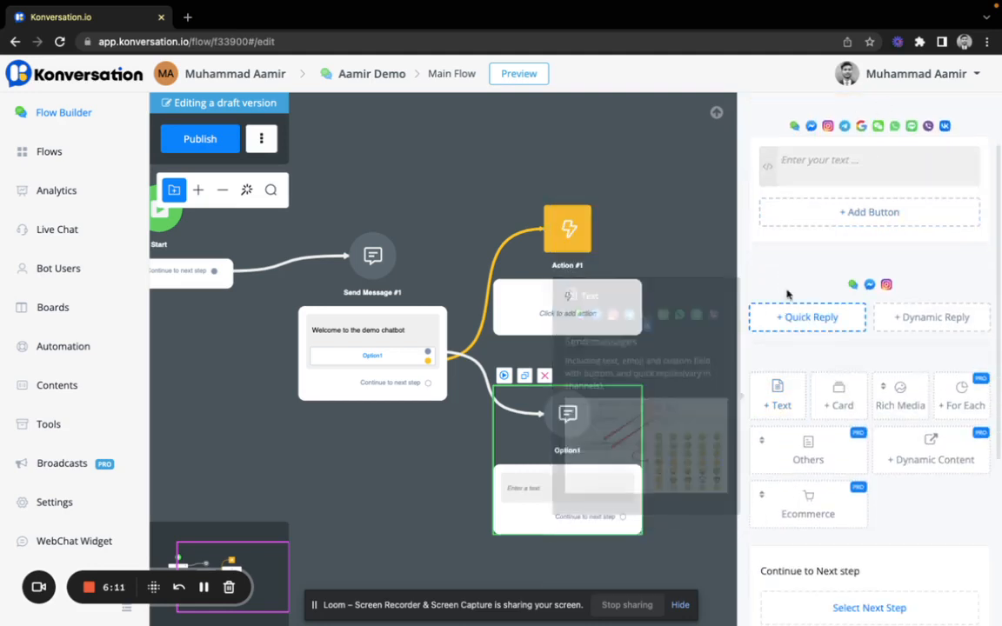
pyautogui.click(814, 161)
pyautogui.write('You')
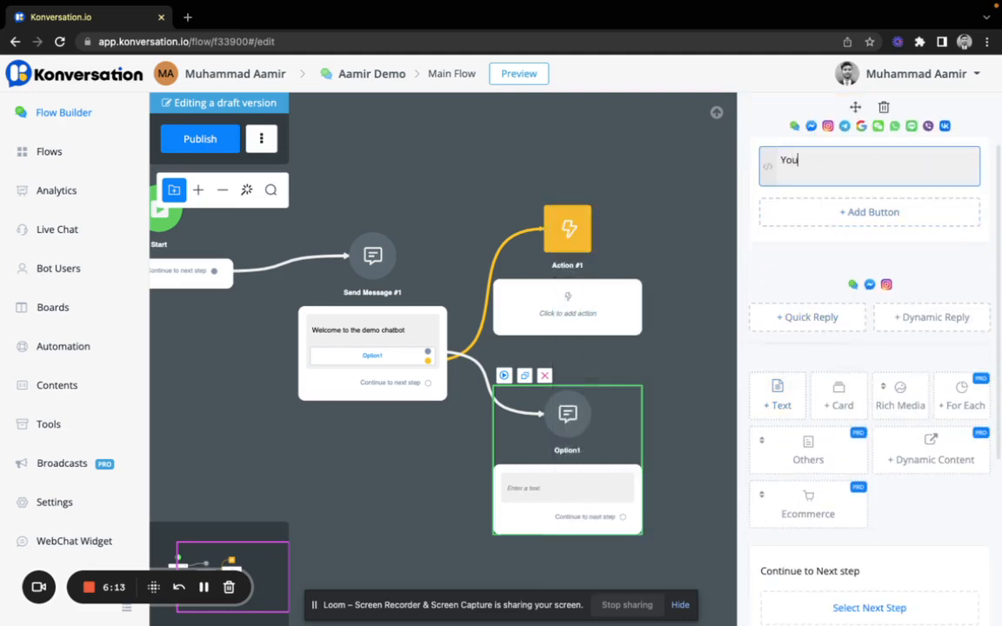
pyautogui.write(' have selected option 1')
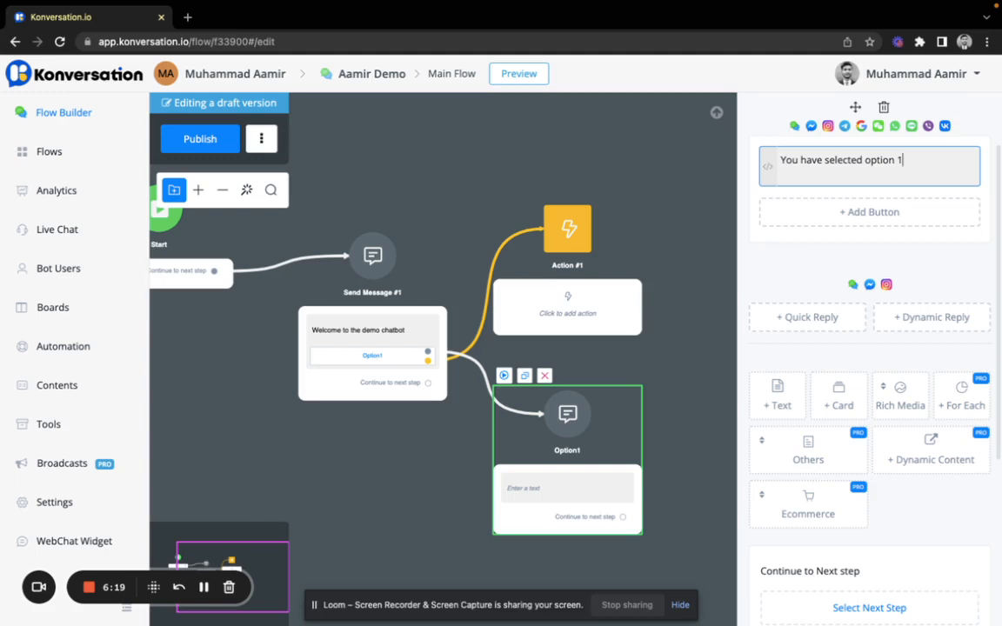
pyautogui.click(804, 281)
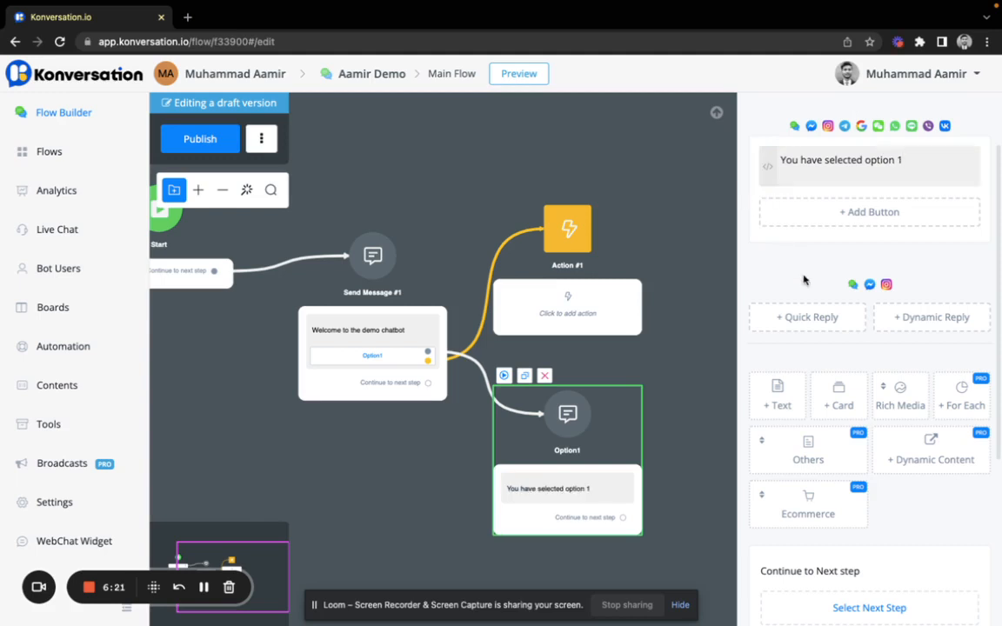
# Step: Set the Action #1 step's basic action to Subscribe to Bot
pyautogui.click(578, 273)
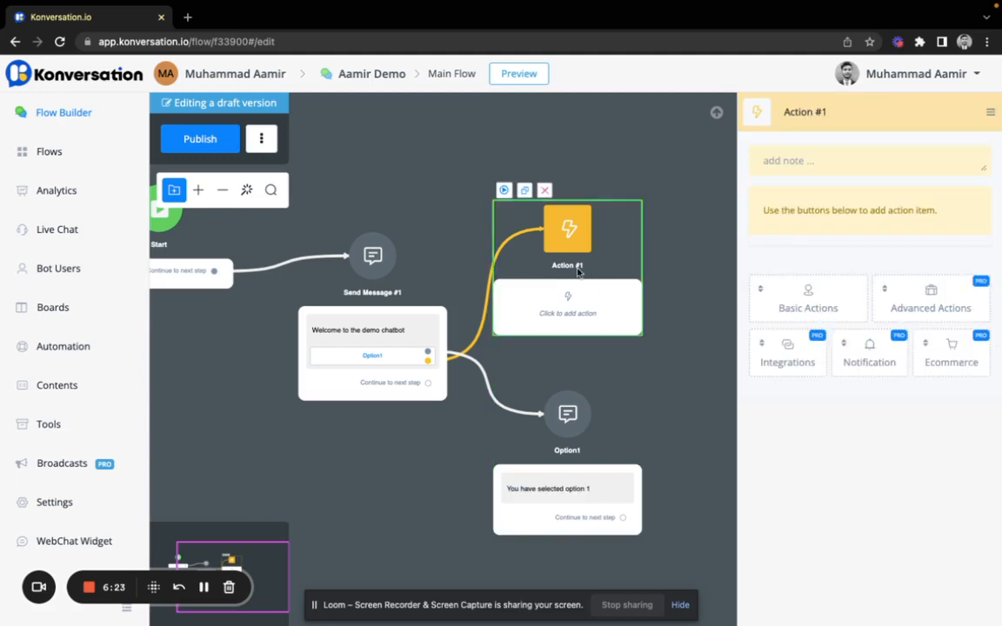
pyautogui.click(815, 299)
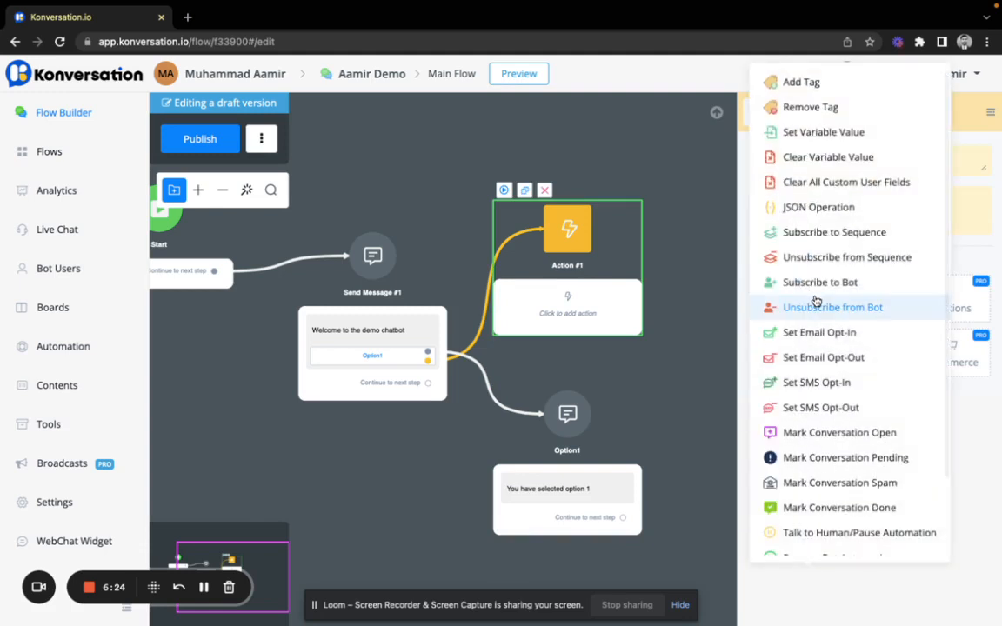
pyautogui.scroll(-2, 816, 300)
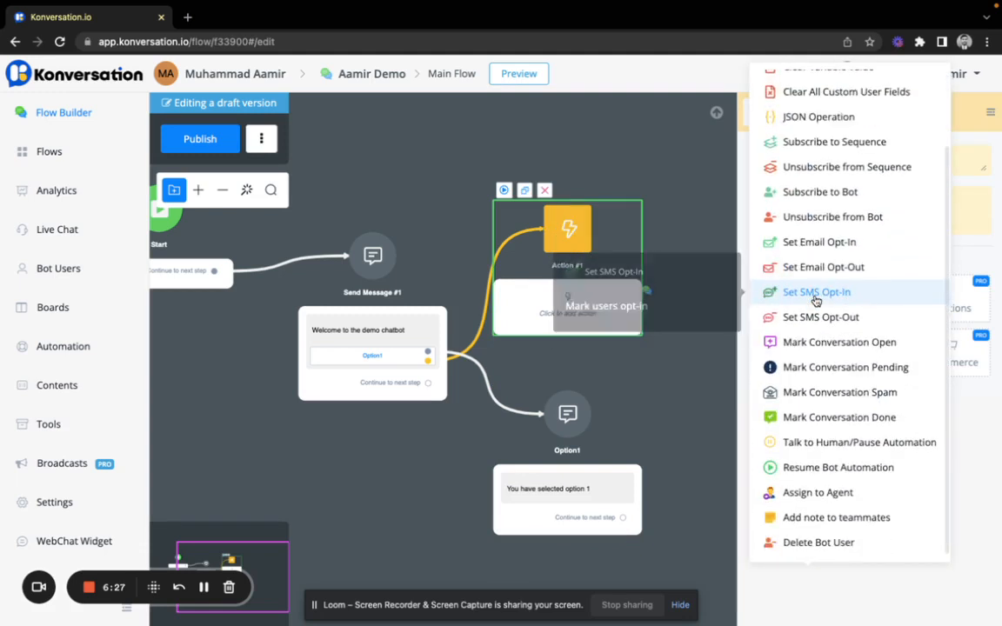
pyautogui.scroll(2, 801, 122)
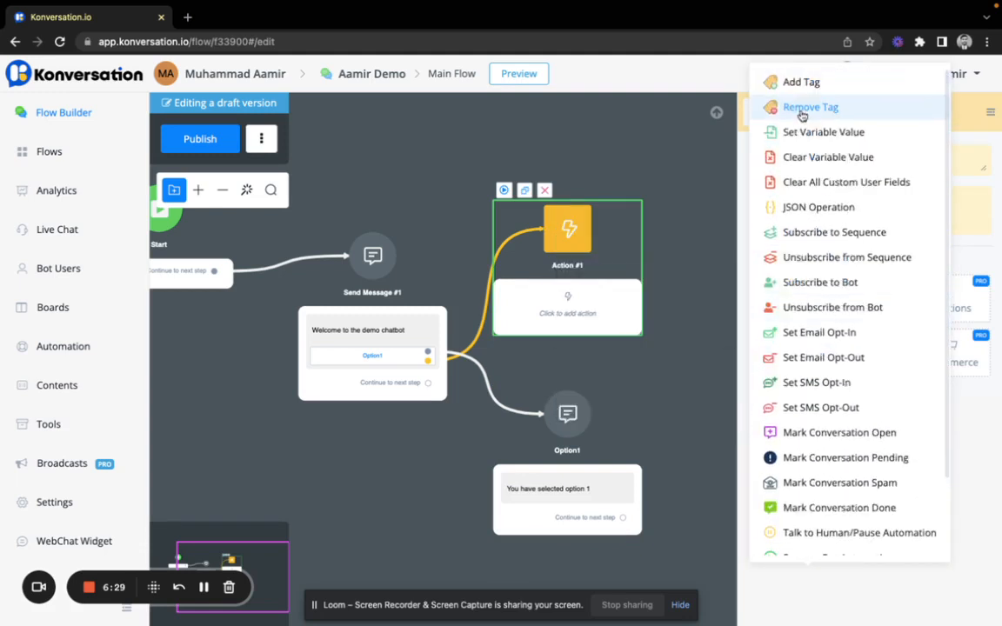
pyautogui.scroll(-1, 810, 312)
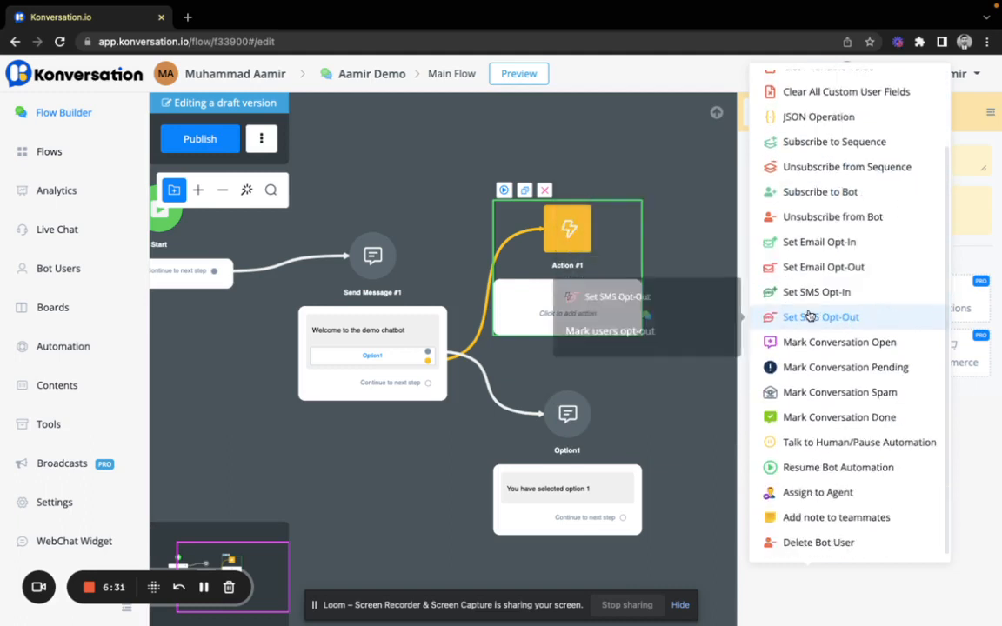
pyautogui.scroll(1, 810, 315)
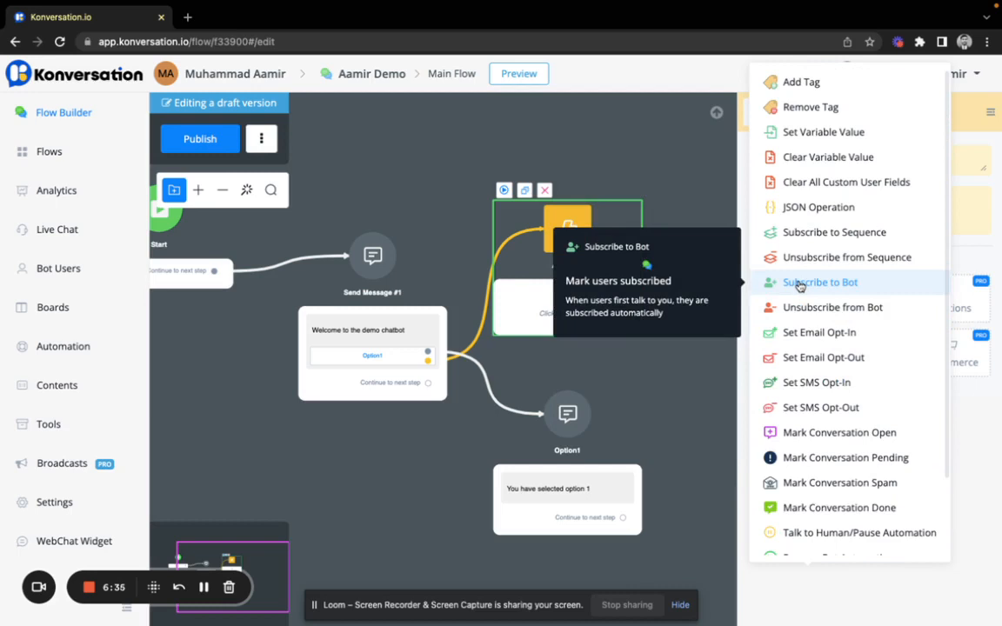
pyautogui.click(799, 285)
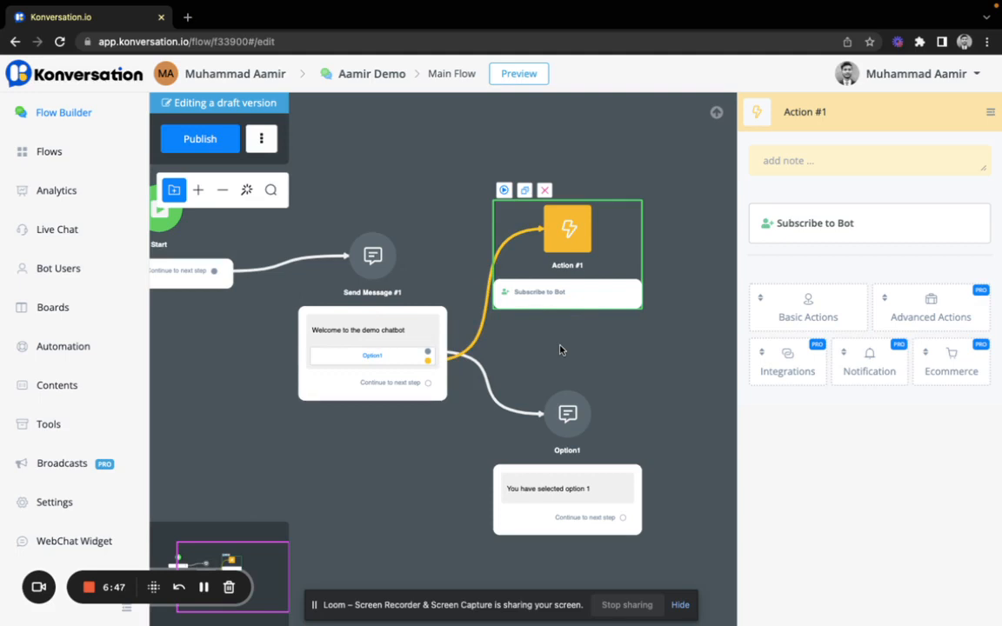
pyautogui.click(594, 503)
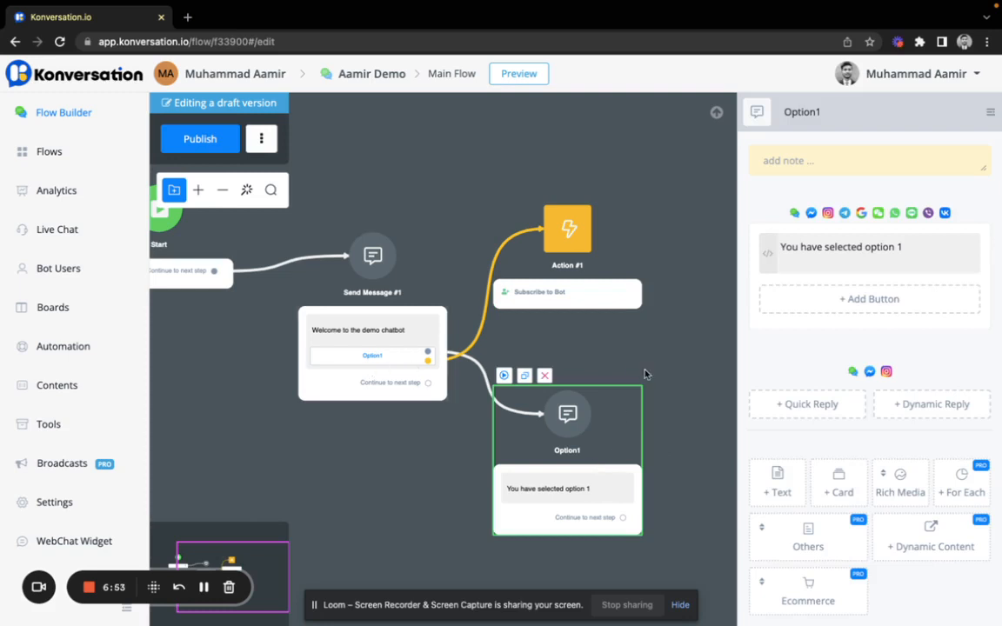
# Step: Add a new Question #1 step after the Option1 message and open its editor
pyautogui.scroll(-4, 776, 407)
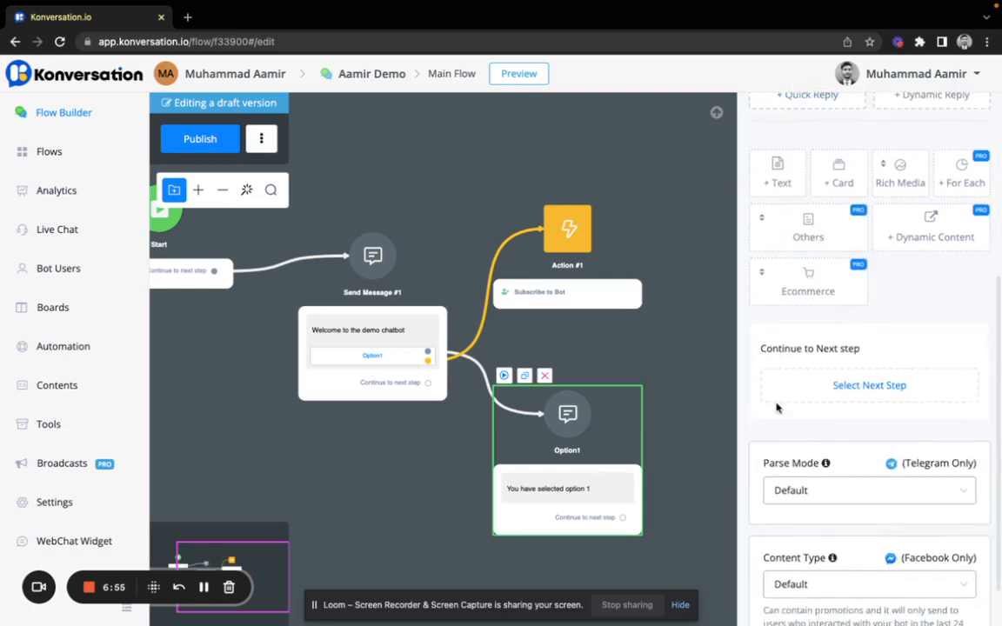
pyautogui.scroll(-1, 778, 409)
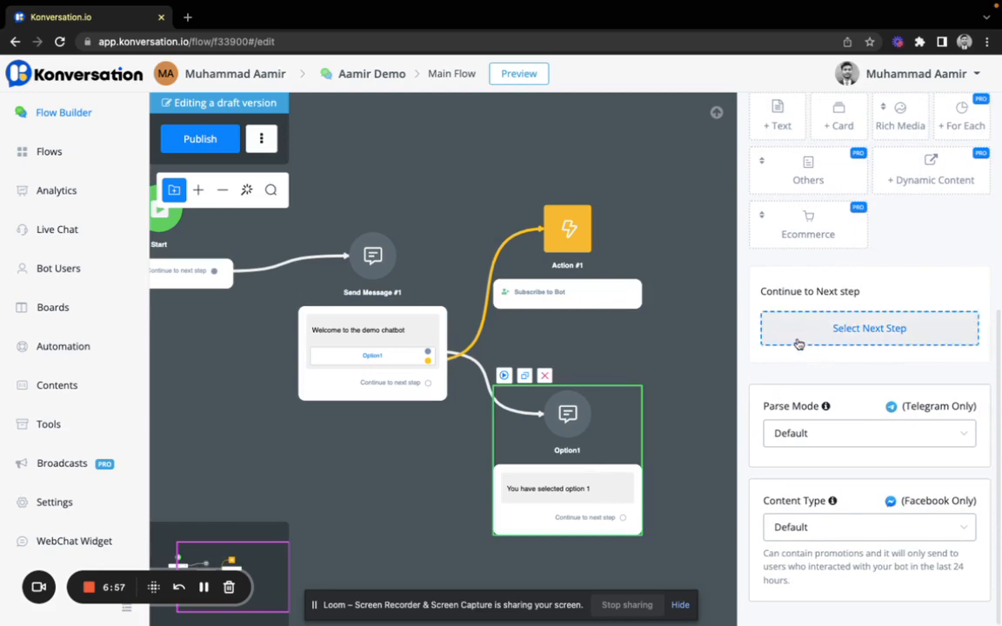
pyautogui.click(827, 331)
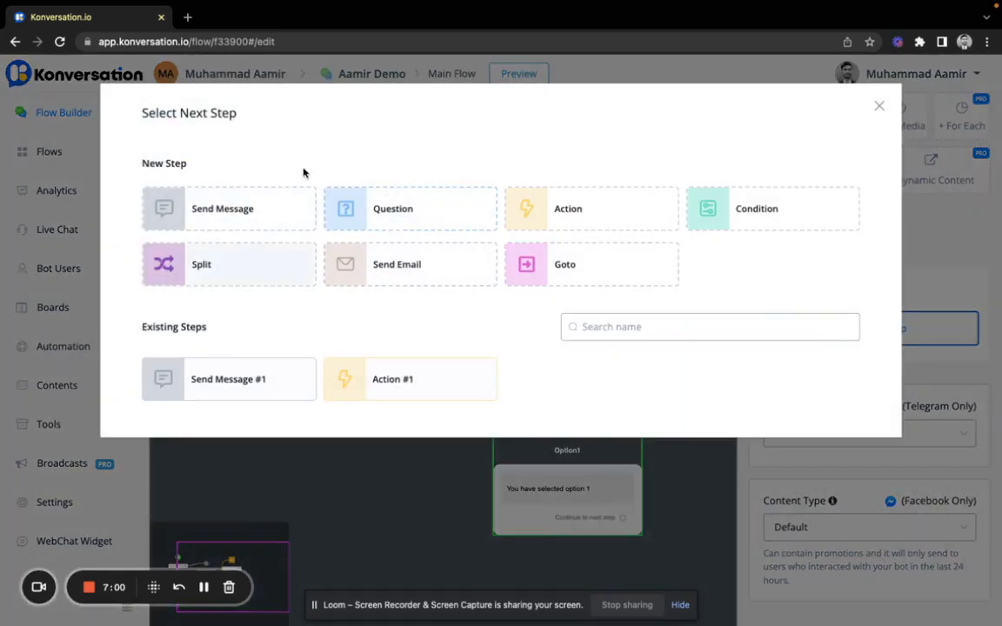
pyautogui.click(395, 205)
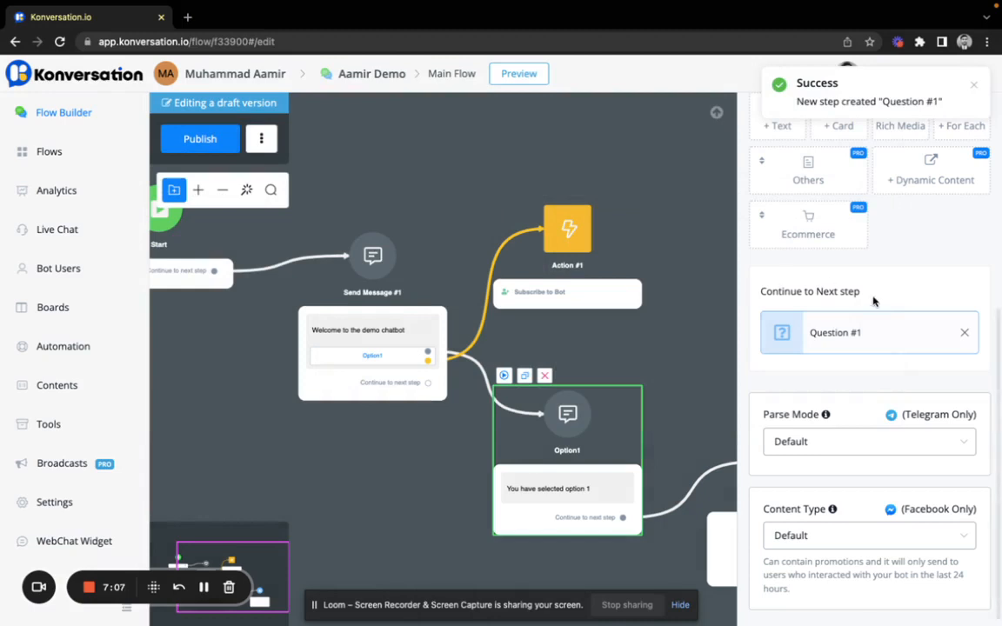
pyautogui.scroll(-5, 618, 348)
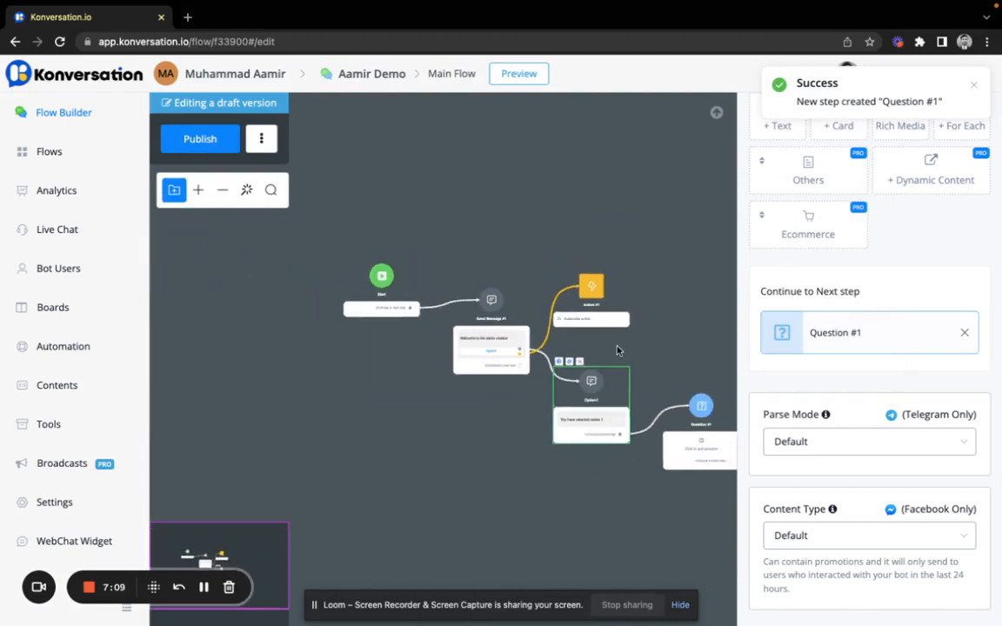
pyautogui.scroll(3, 618, 351)
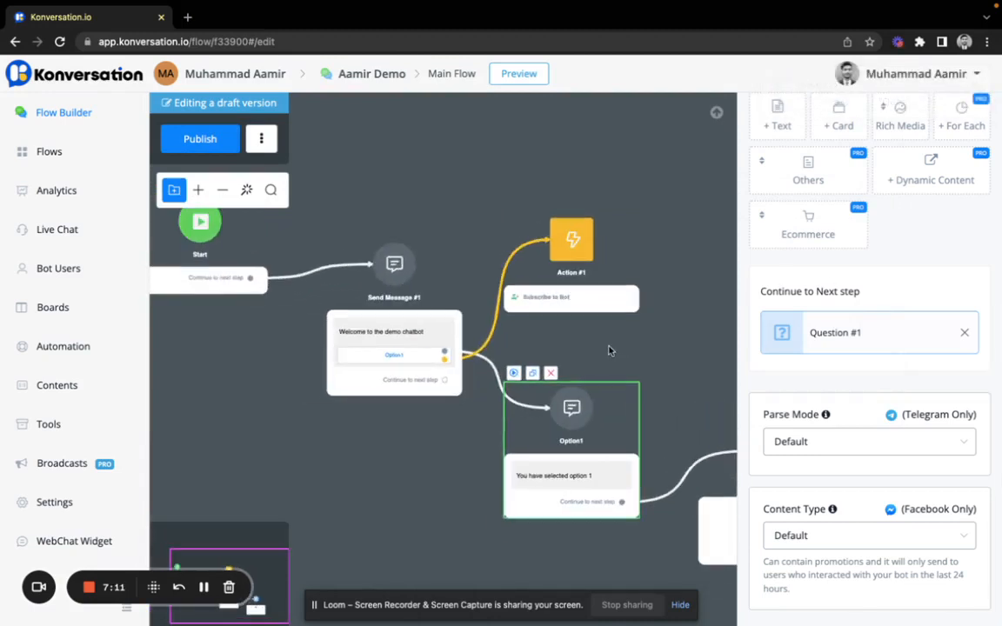
pyautogui.moveTo(618, 348); pyautogui.dragTo(490, 302)
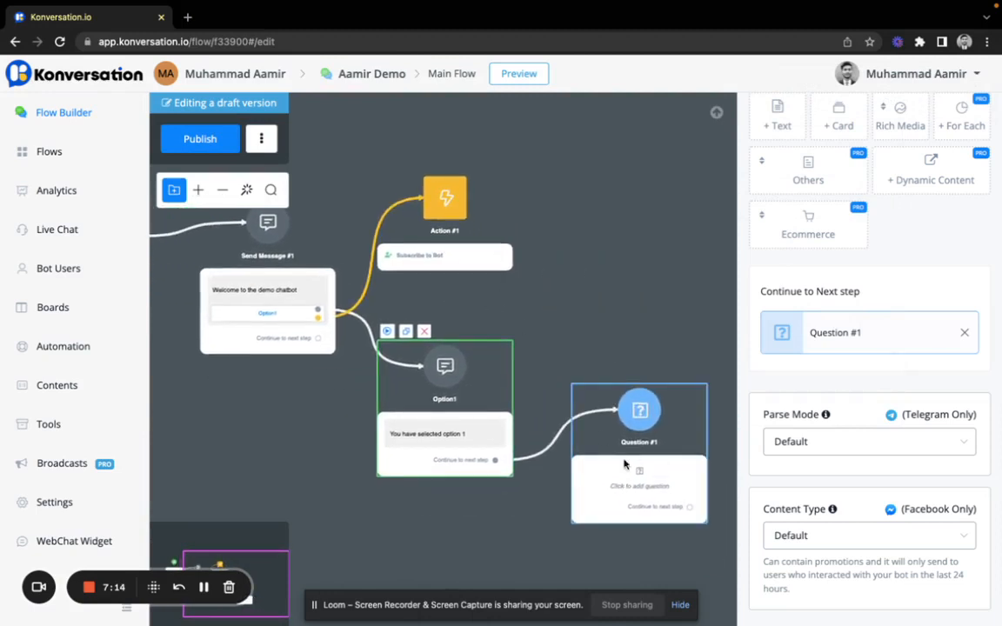
pyautogui.click(662, 423)
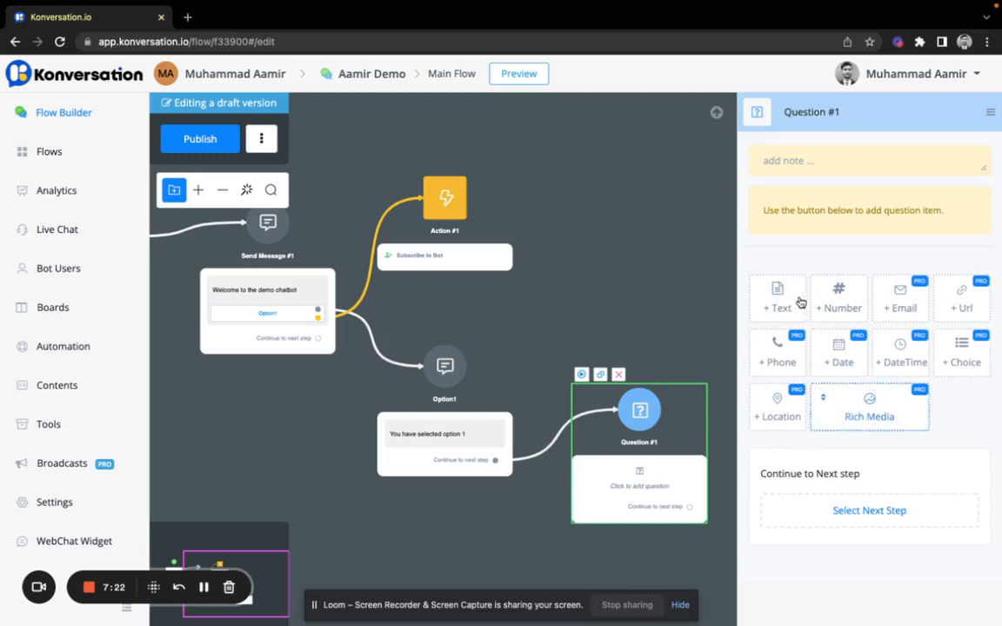
# Step: Add an Email question 'Can you please give your email id?' saving its answer to Email
pyautogui.moveTo(801, 303)
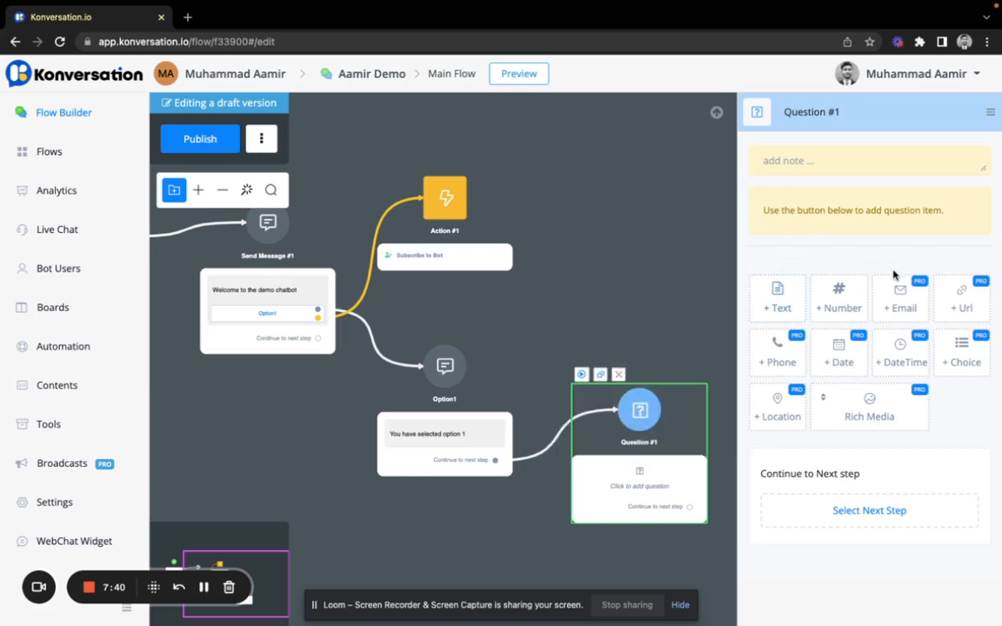
pyautogui.moveTo(891, 303)
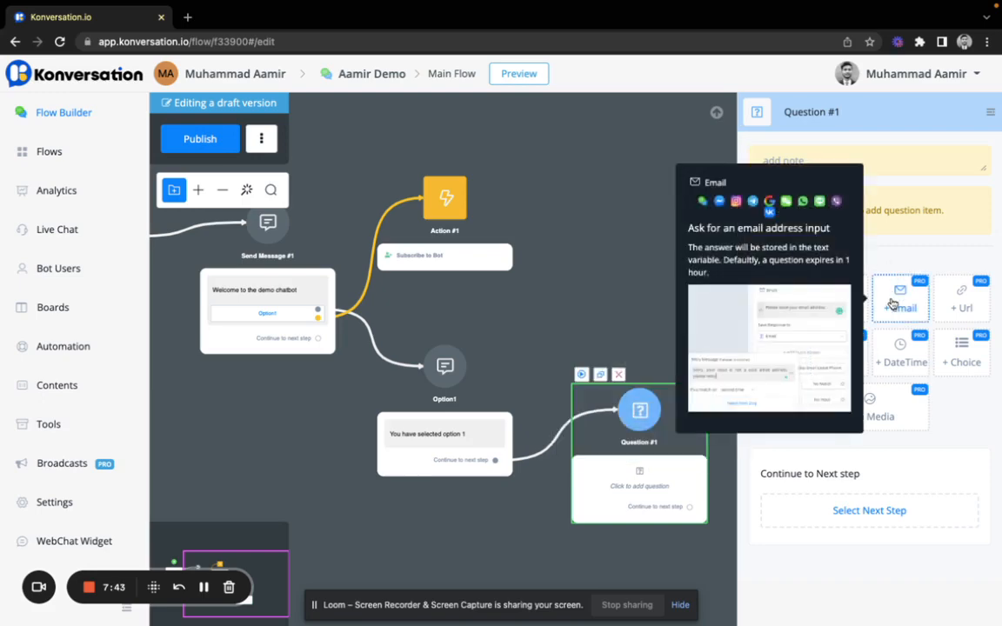
pyautogui.click(892, 299)
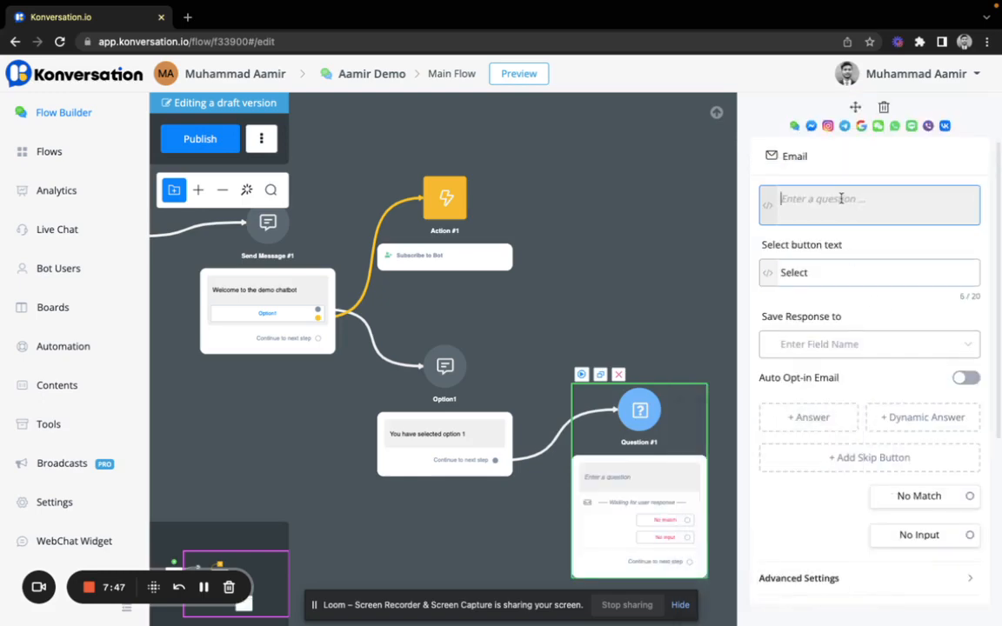
pyautogui.write('Can you please give your email id?')
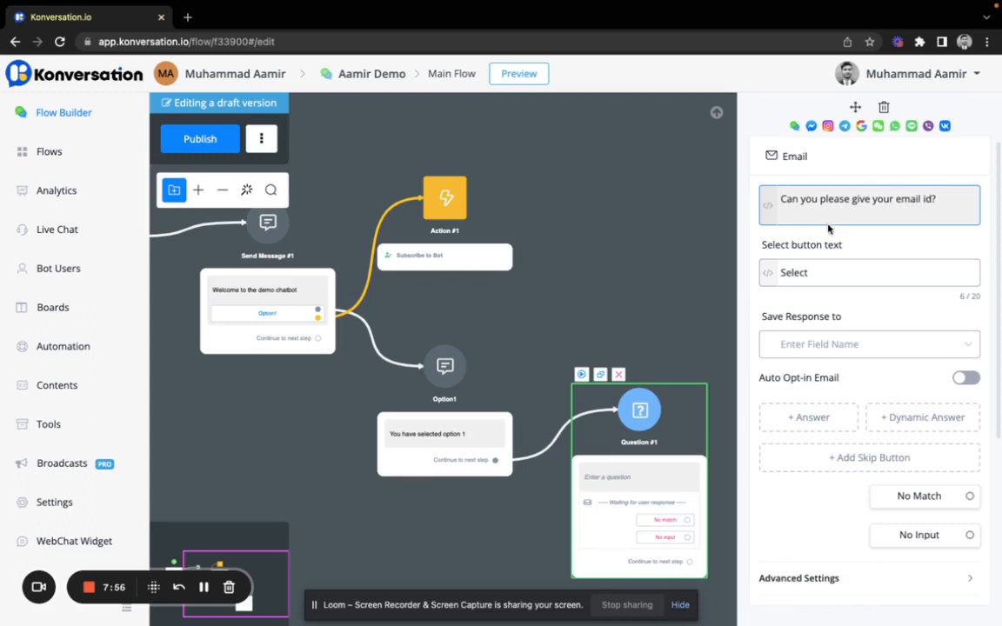
pyautogui.click(836, 276)
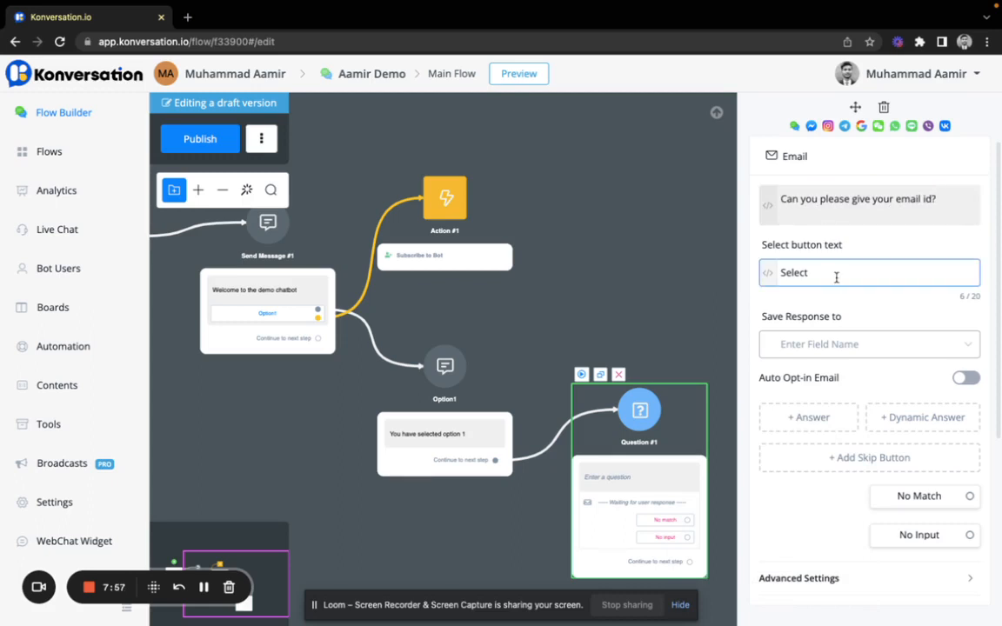
pyautogui.click(830, 348)
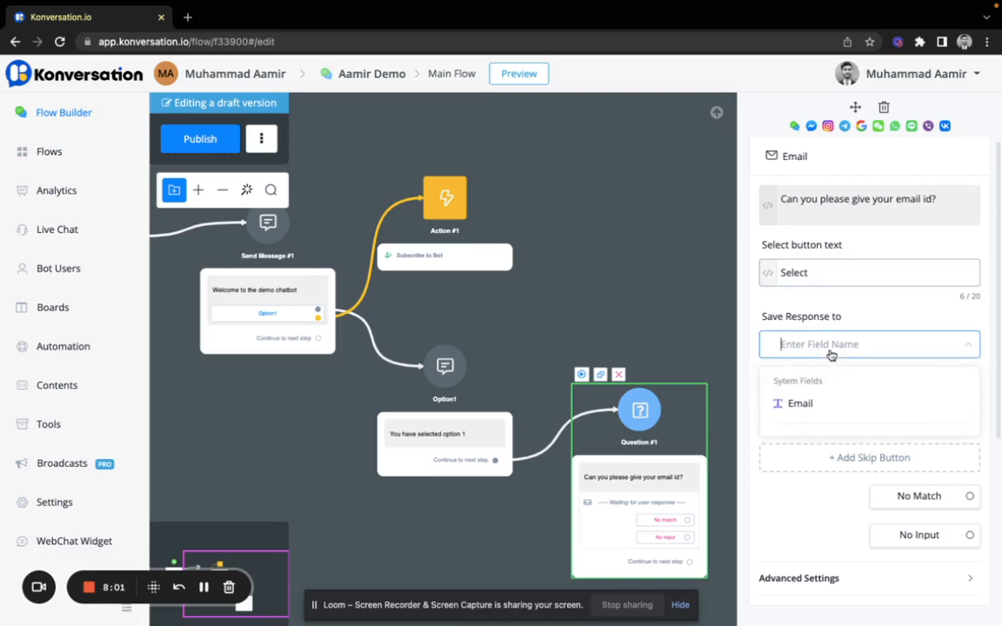
pyautogui.click(824, 405)
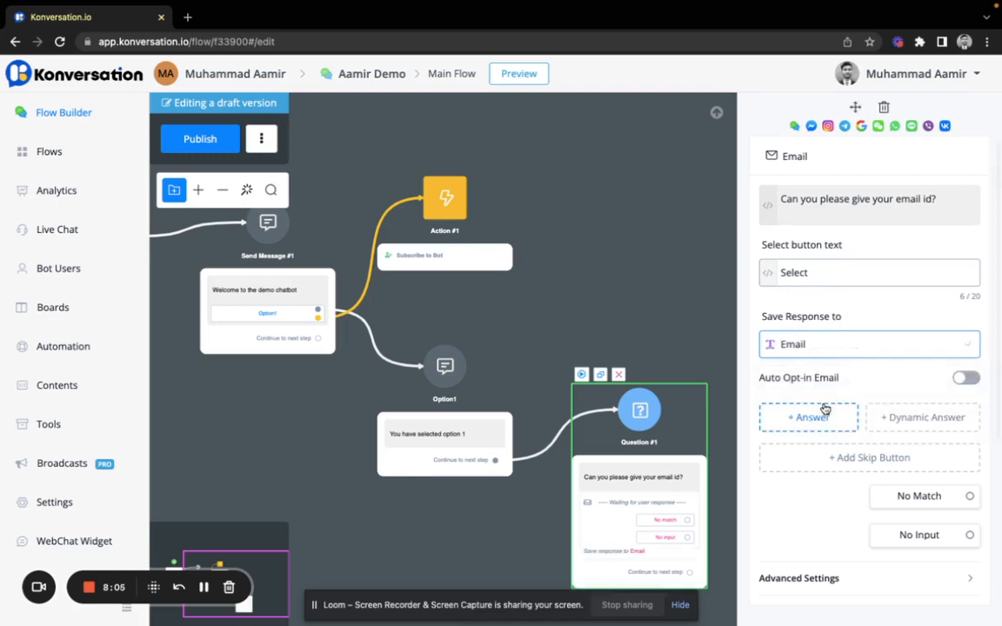
pyautogui.scroll(-1, 859, 374)
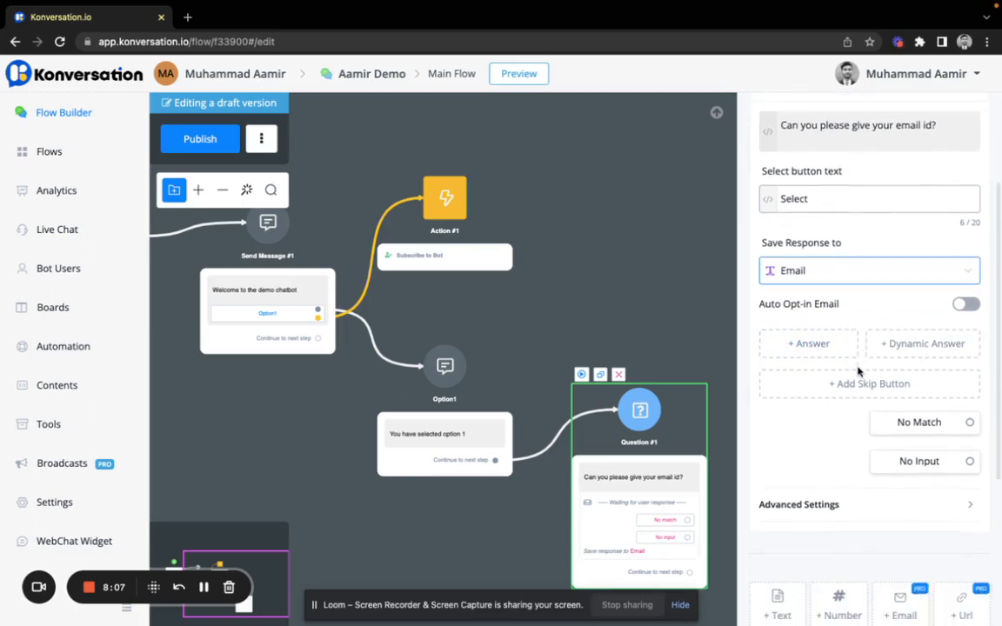
pyautogui.scroll(-1, 839, 429)
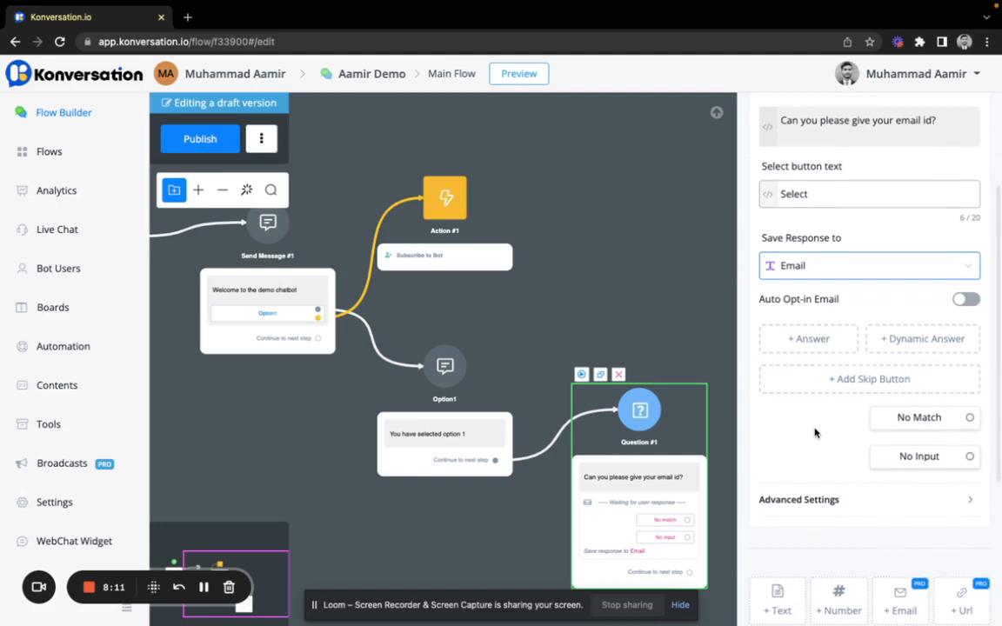
pyautogui.scroll(-1, 816, 433)
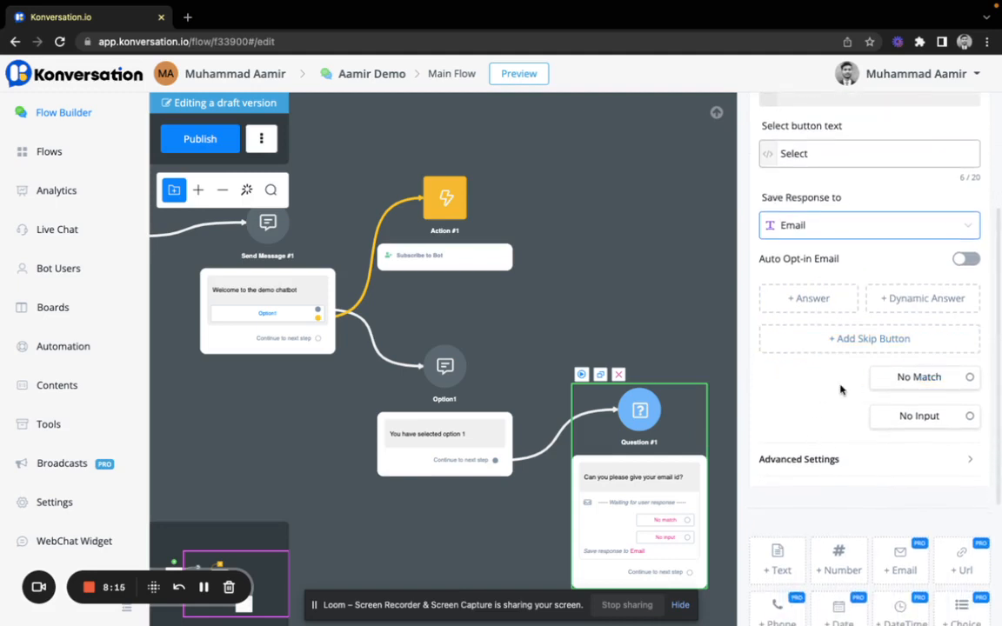
pyautogui.scroll(-2, 840, 389)
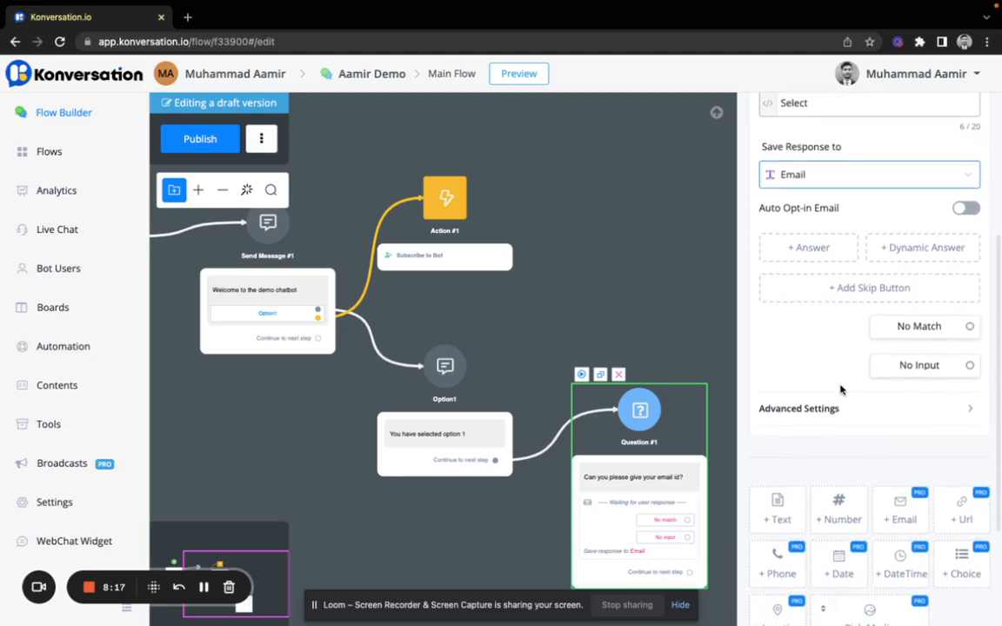
# Step: Set the email question's no-input expiry to 20 seconds
pyautogui.scroll(-1, 840, 389)
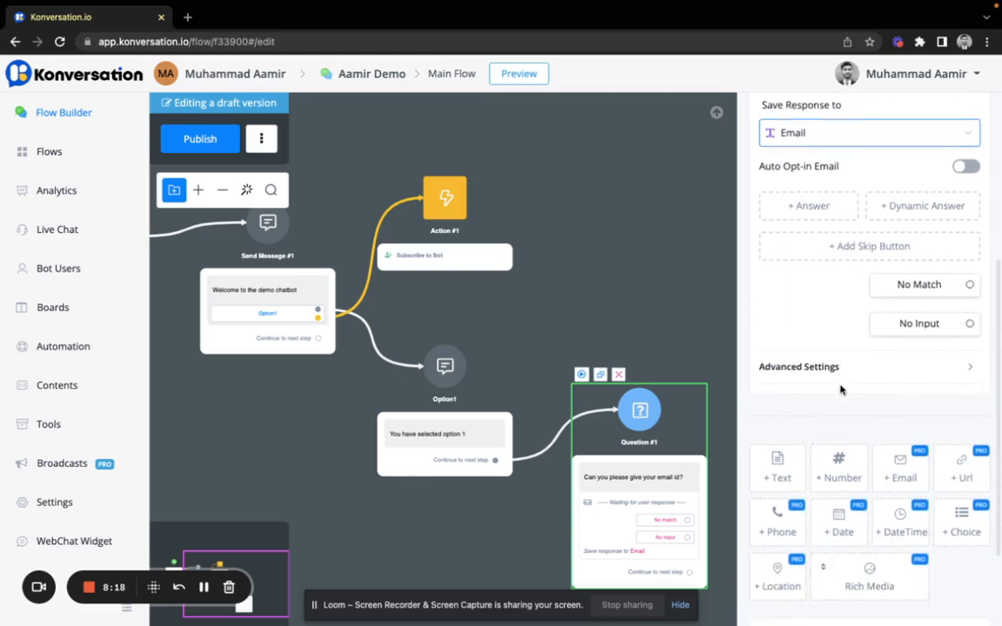
pyautogui.click(917, 328)
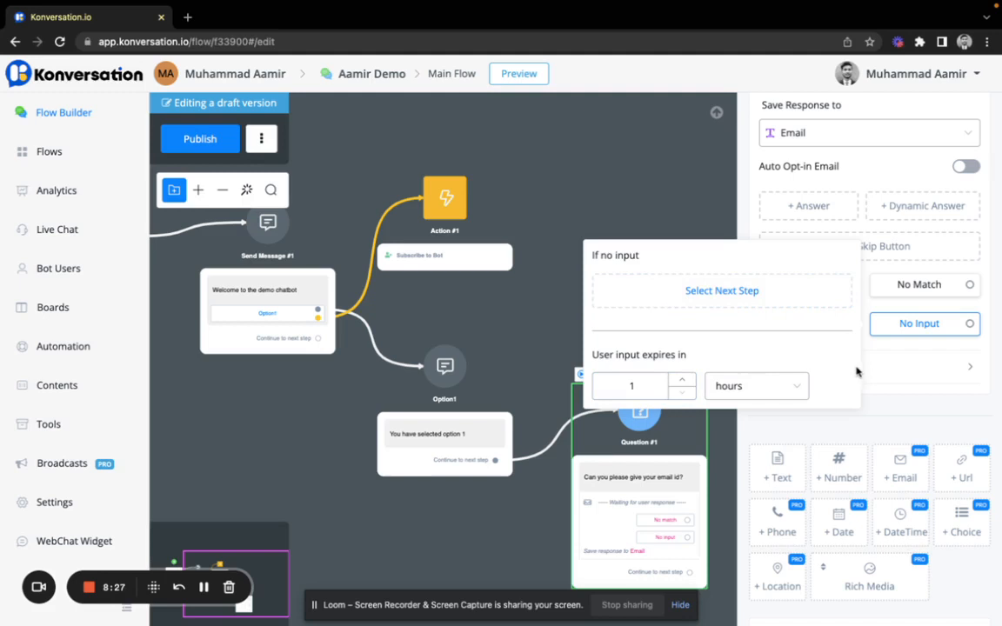
pyautogui.click(746, 386)
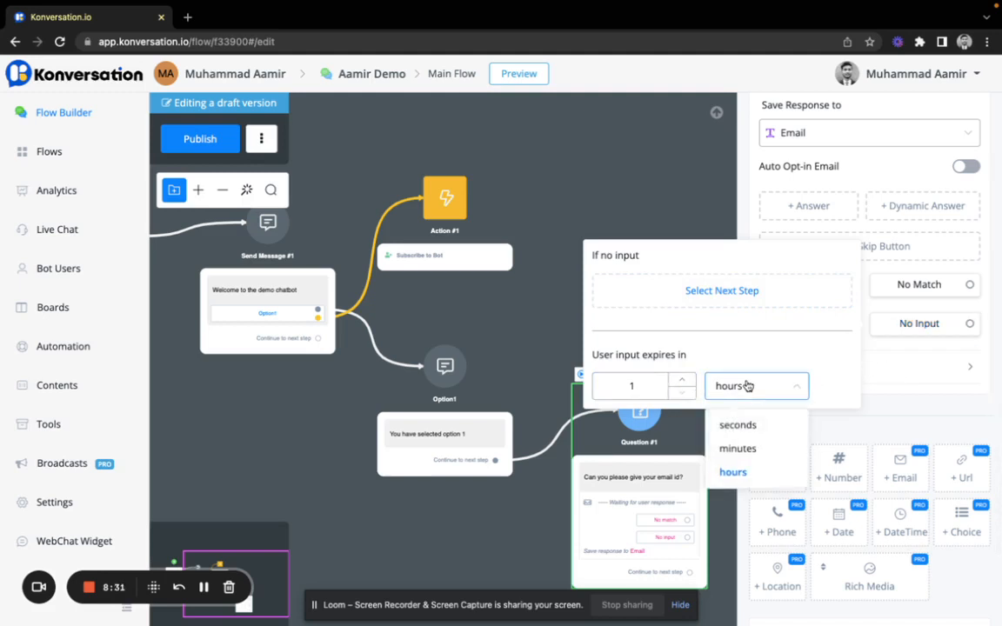
pyautogui.click(748, 426)
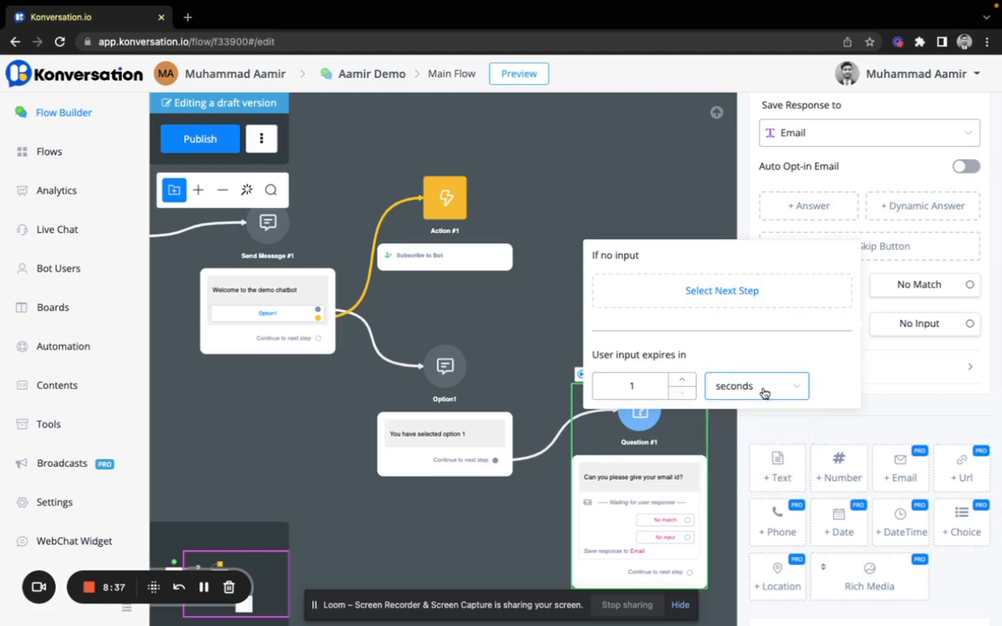
pyautogui.doubleClick(634, 387)
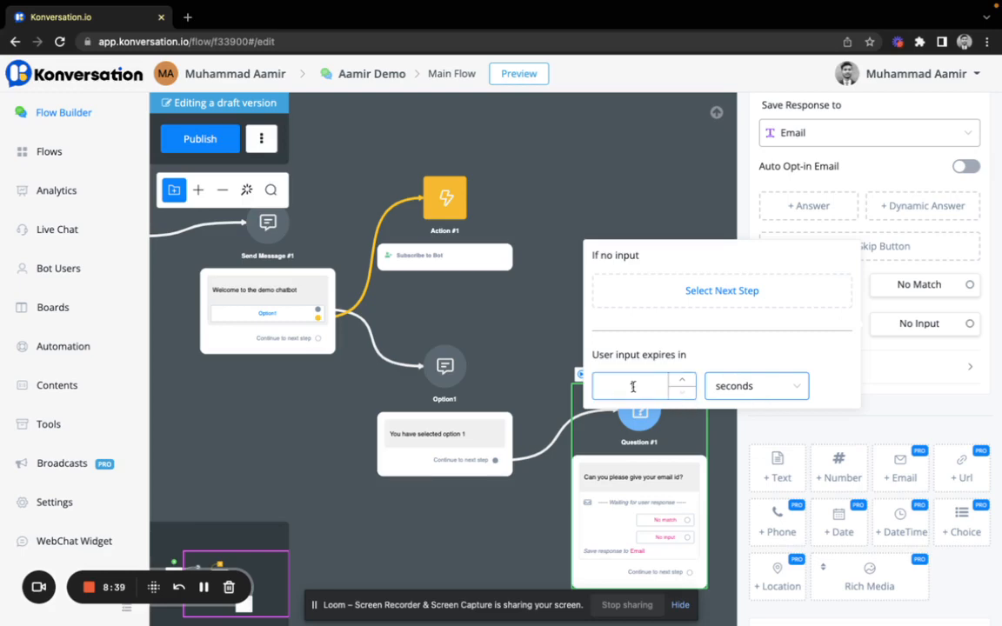
pyautogui.write('20')
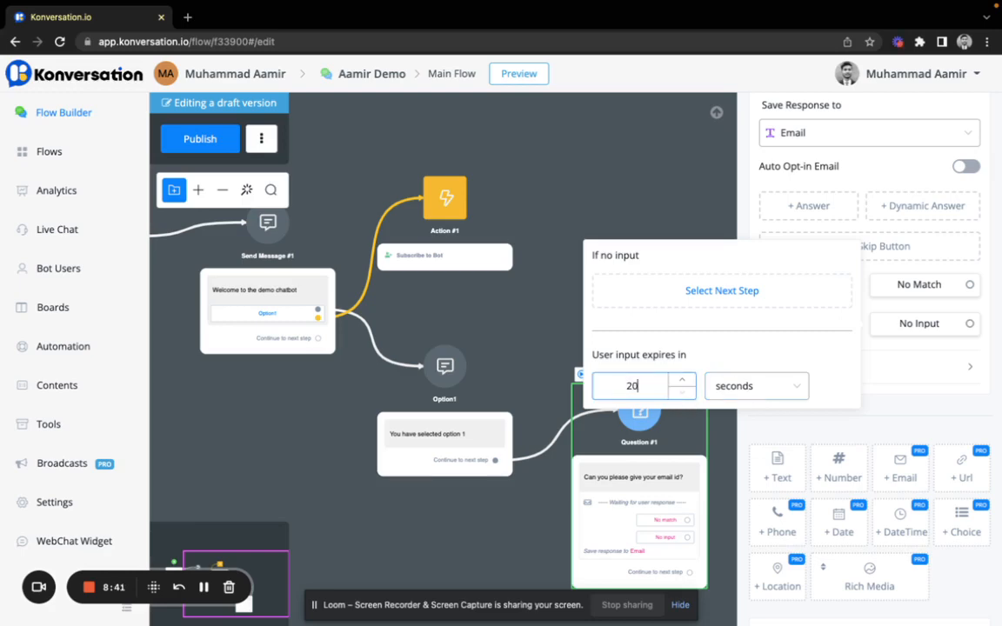
pyautogui.click(886, 416)
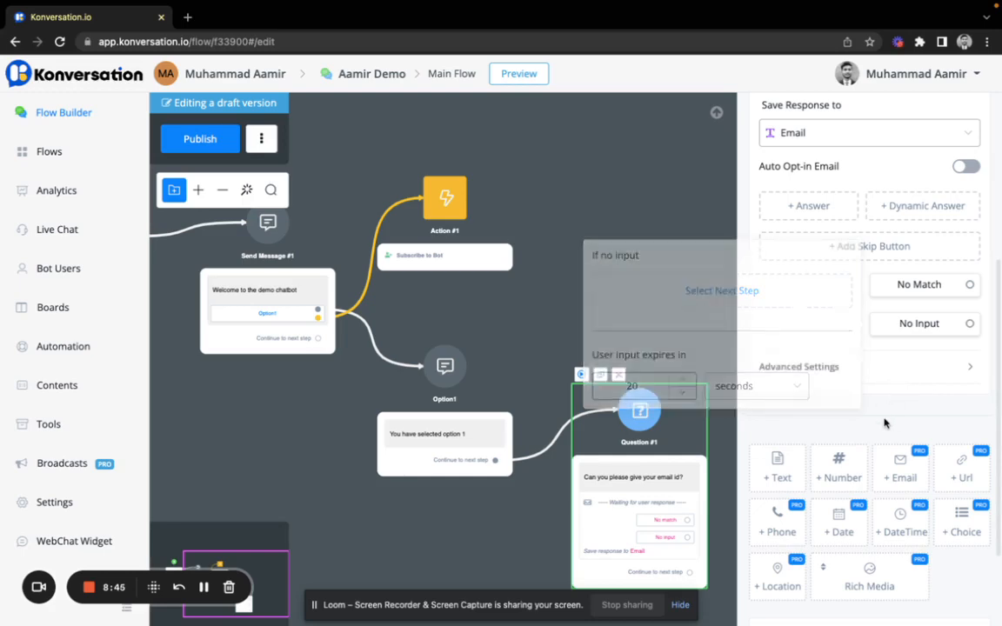
pyautogui.click(816, 367)
pyautogui.scroll(-1, 814, 369)
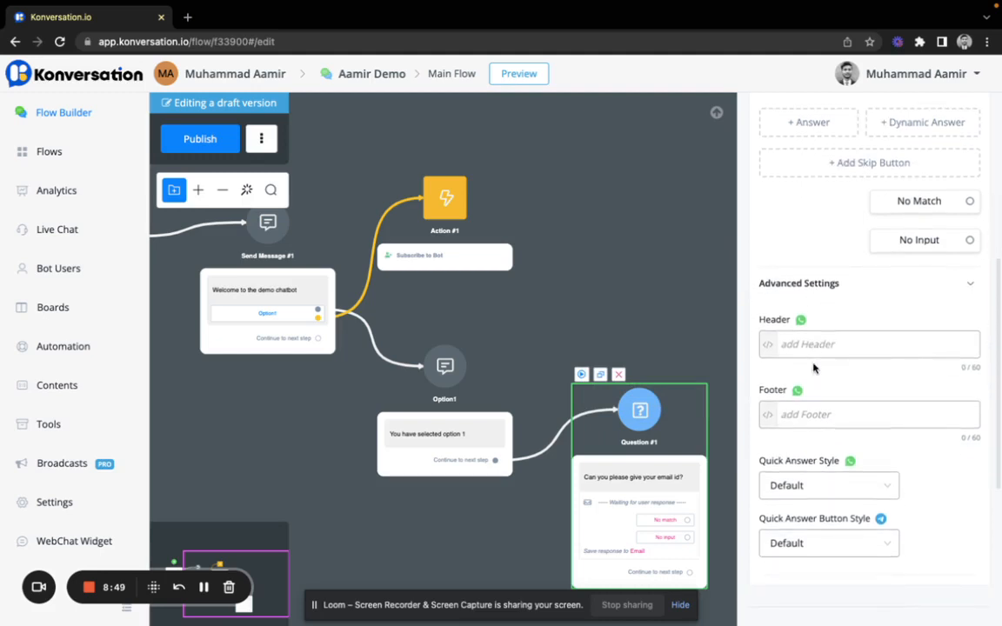
pyautogui.scroll(-1, 815, 368)
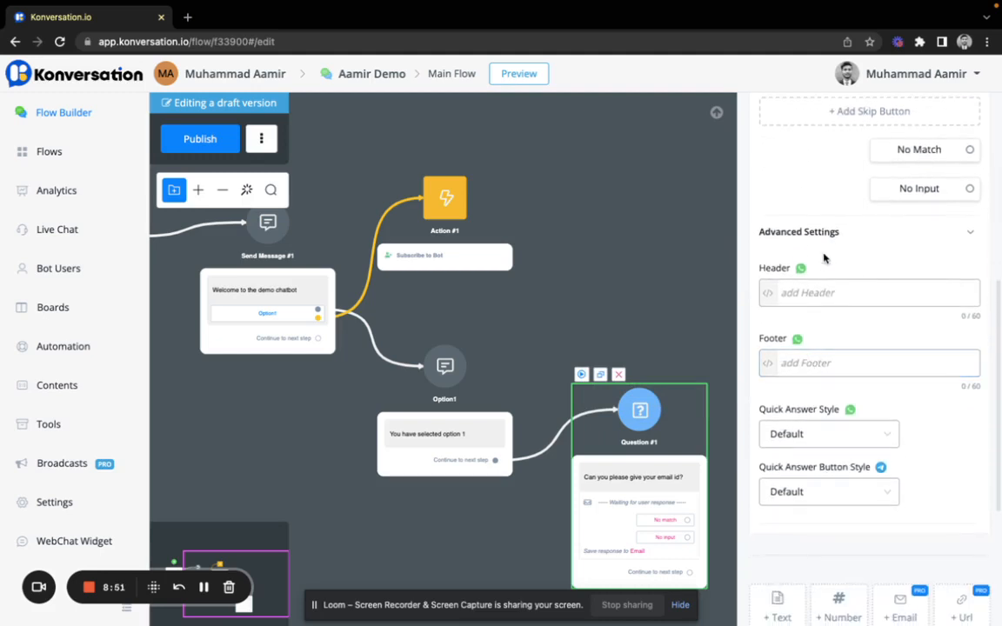
pyautogui.click(793, 292)
pyautogui.click(814, 444)
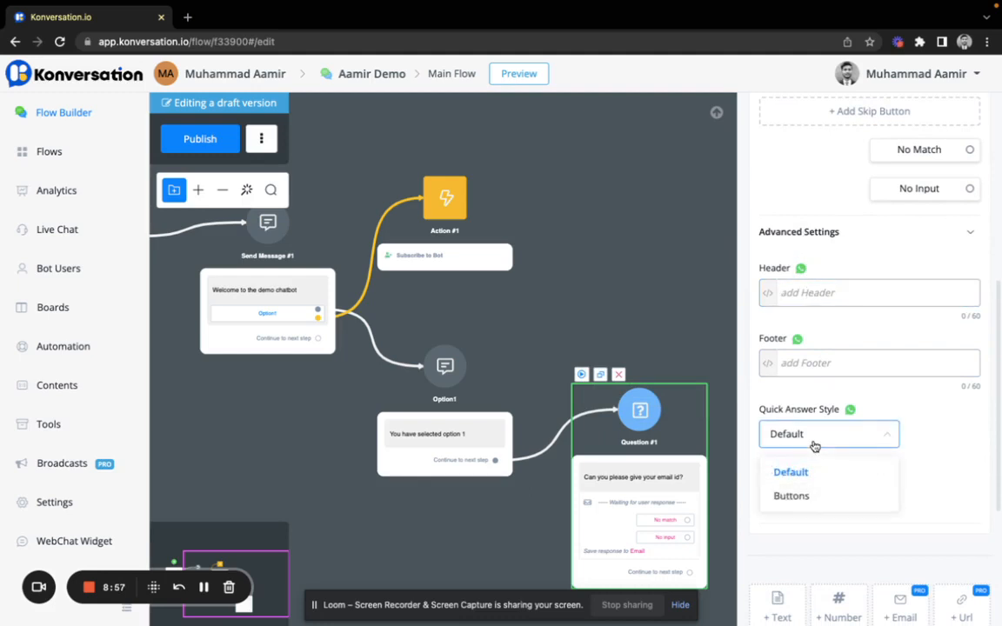
pyautogui.click(796, 496)
pyautogui.click(816, 501)
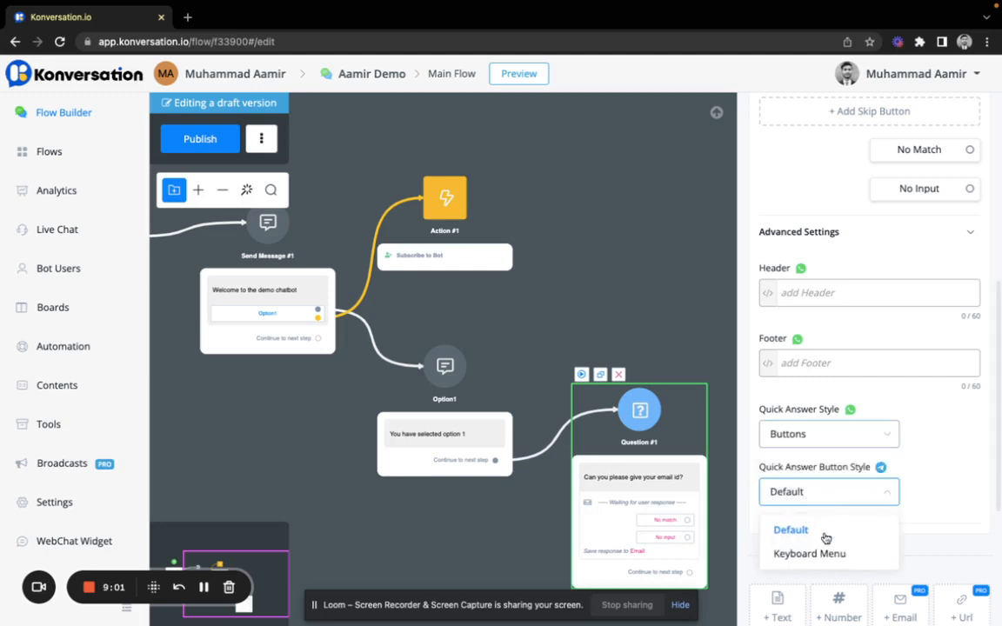
pyautogui.click(828, 553)
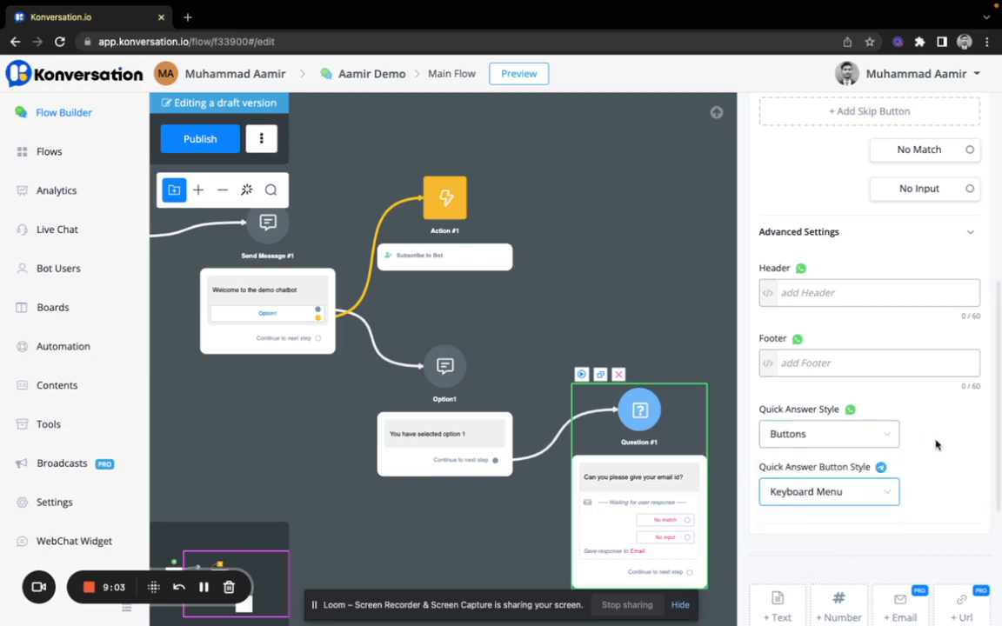
pyautogui.scroll(-2, 901, 450)
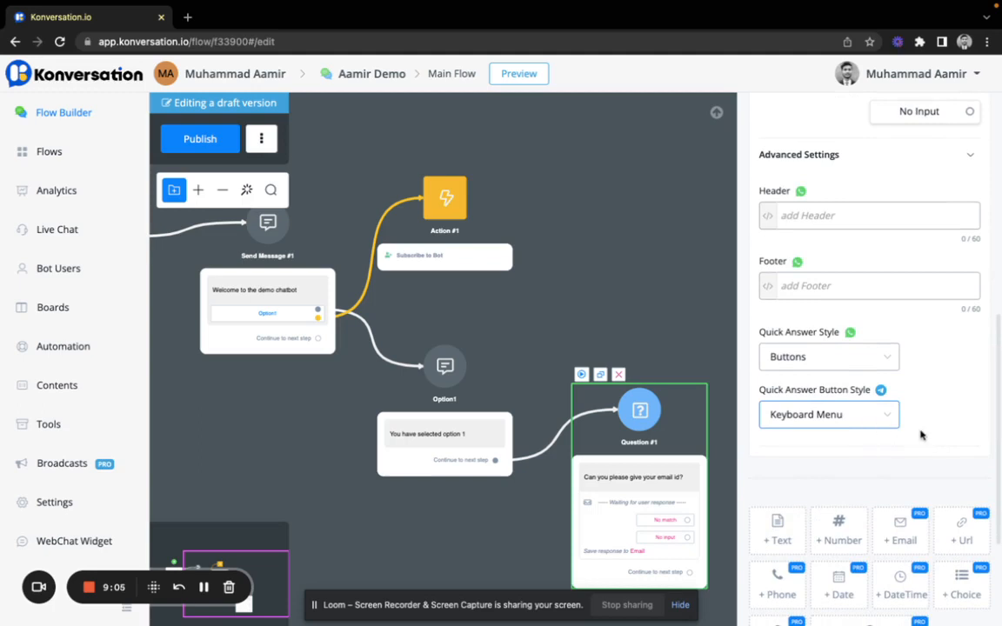
pyautogui.scroll(-1, 922, 435)
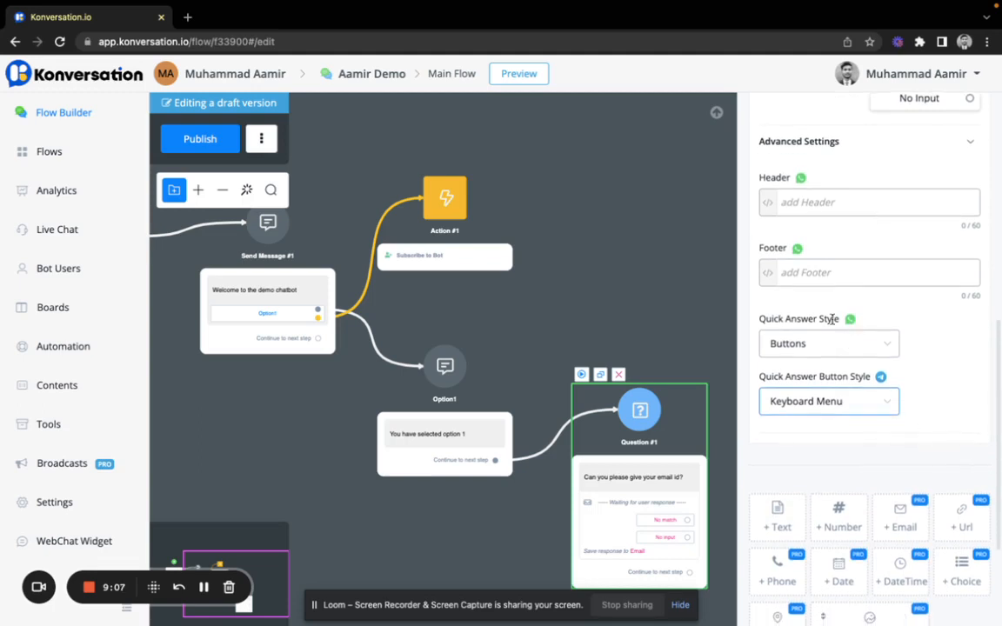
pyautogui.scroll(-4, 924, 328)
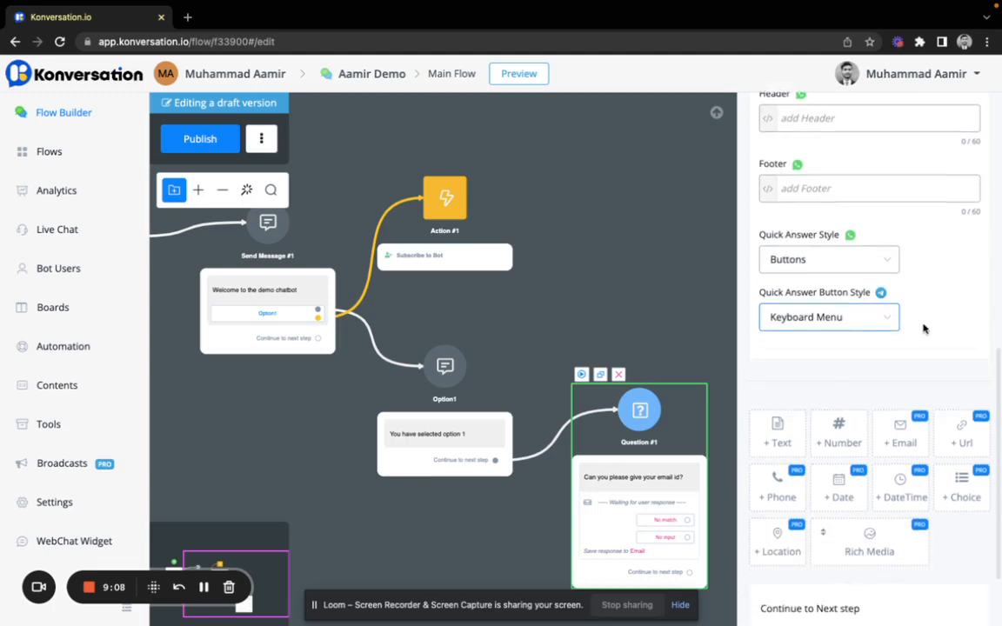
pyautogui.scroll(10, 924, 328)
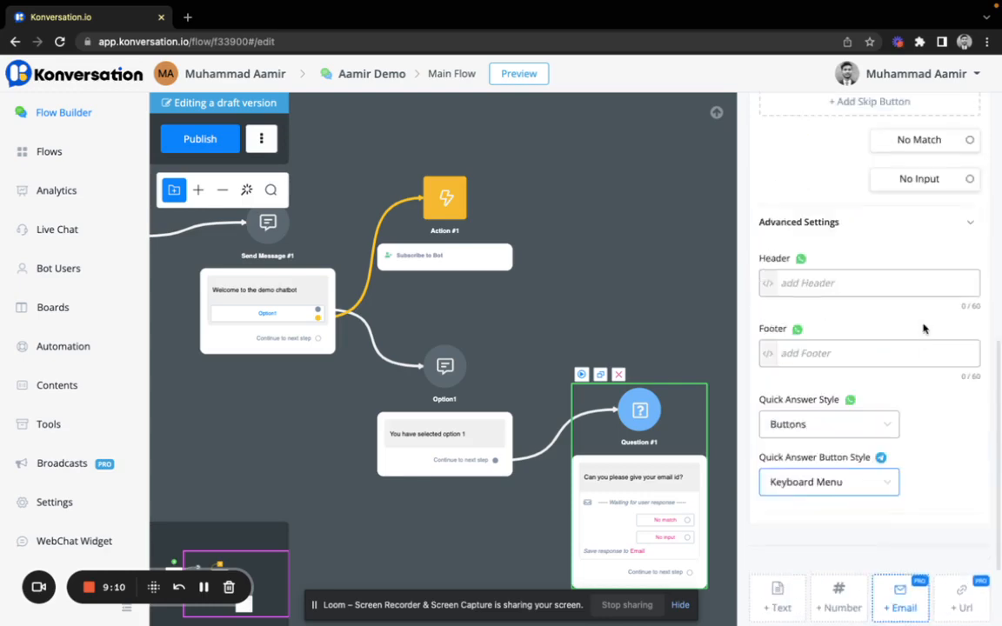
pyautogui.scroll(-9, 927, 329)
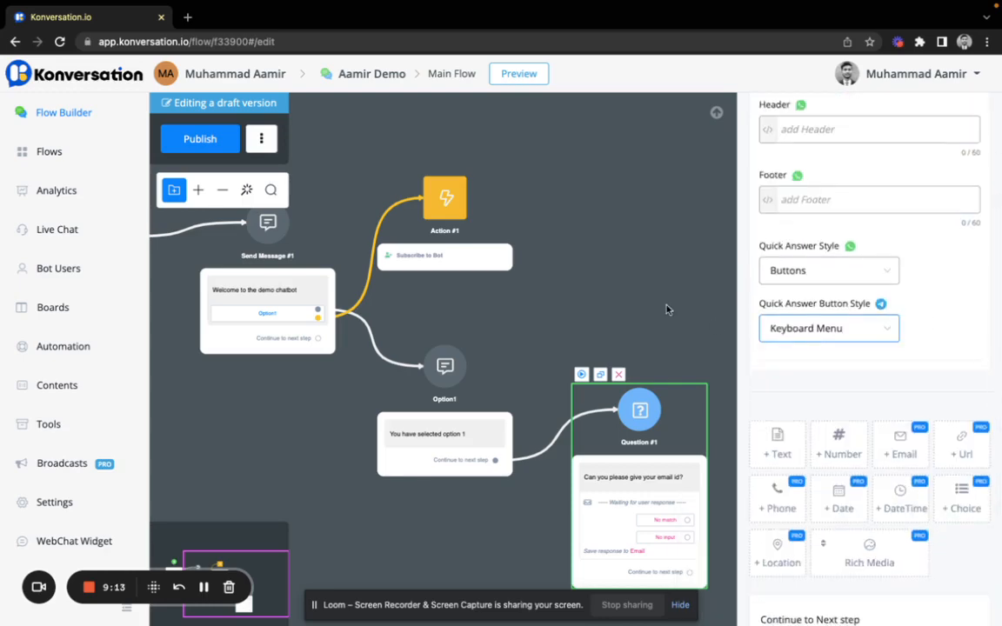
pyautogui.scroll(-3, 667, 309)
pyautogui.scroll(2, 667, 309)
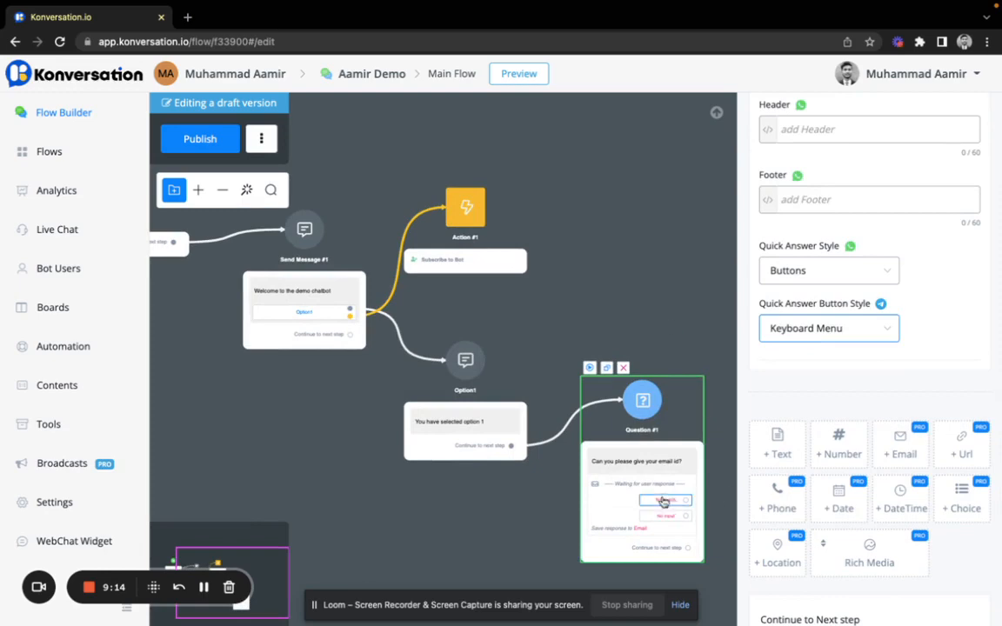
pyautogui.scroll(9, 857, 399)
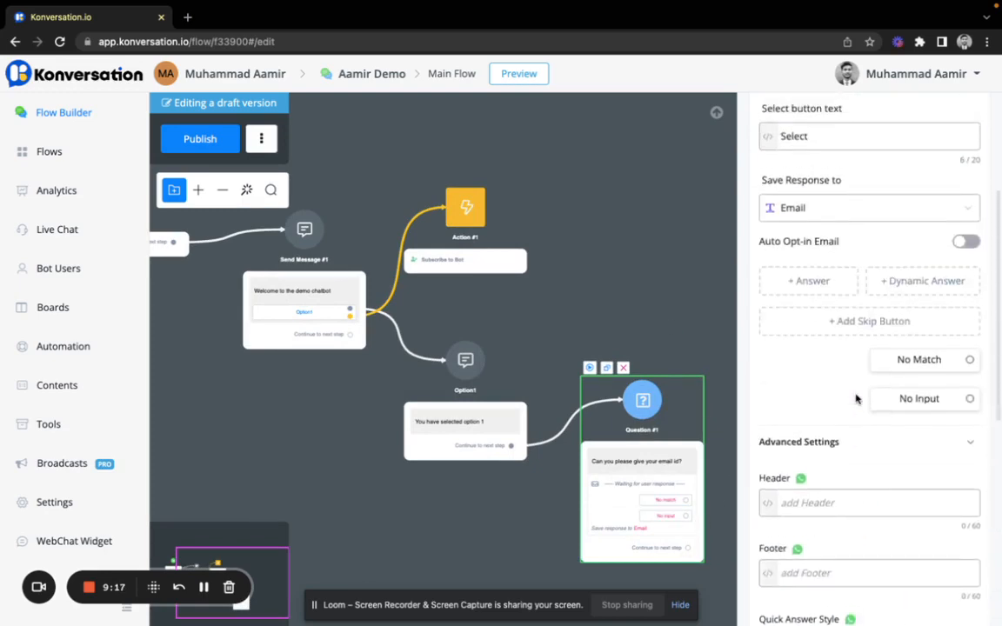
pyautogui.scroll(-10, 857, 400)
pyautogui.click(851, 571)
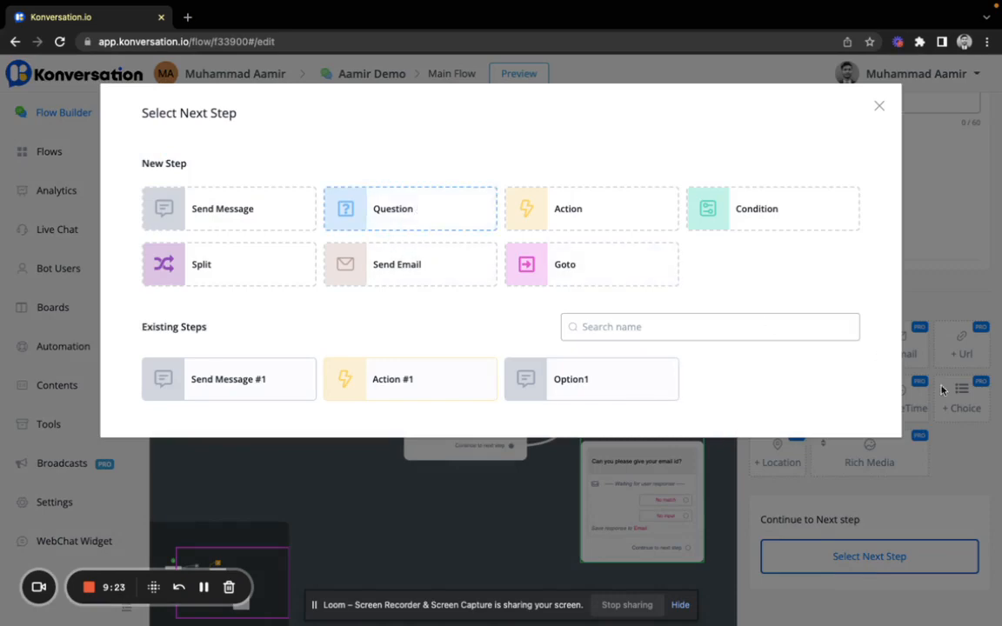
pyautogui.click(976, 244)
pyautogui.scroll(8, 895, 307)
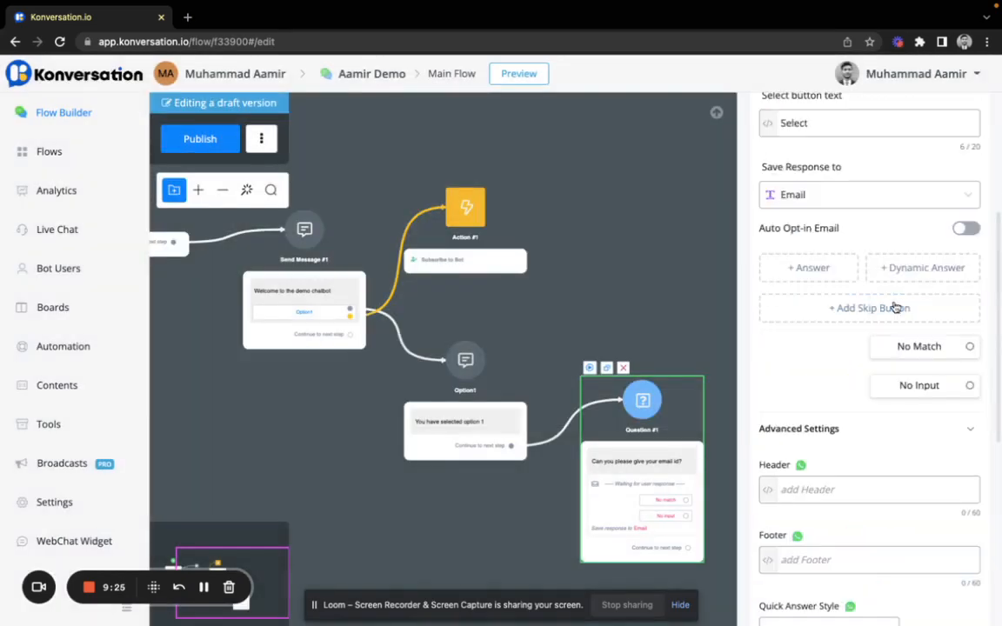
pyautogui.scroll(3, 894, 307)
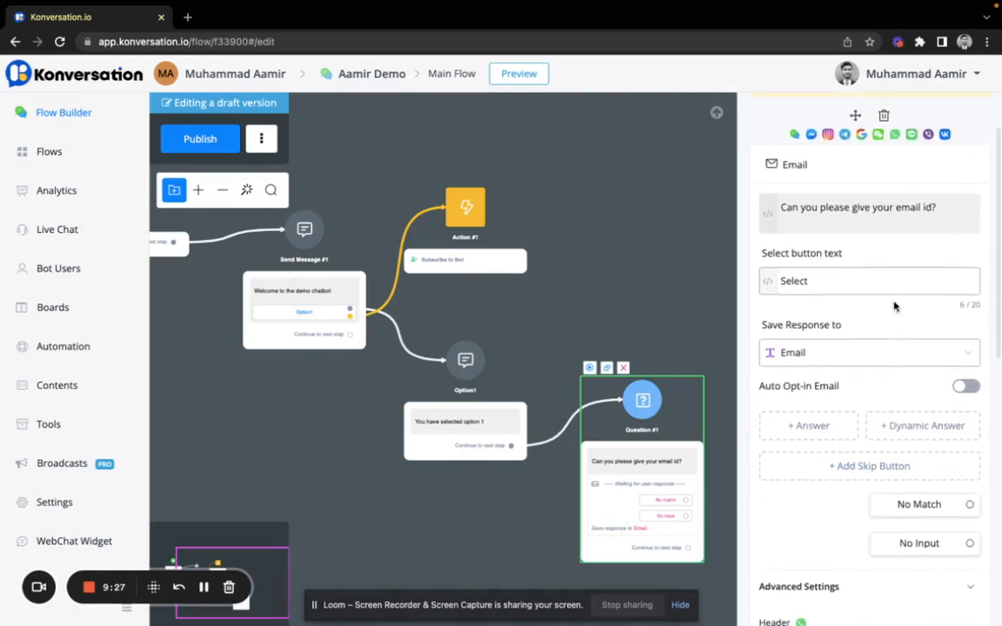
pyautogui.scroll(-10, 895, 302)
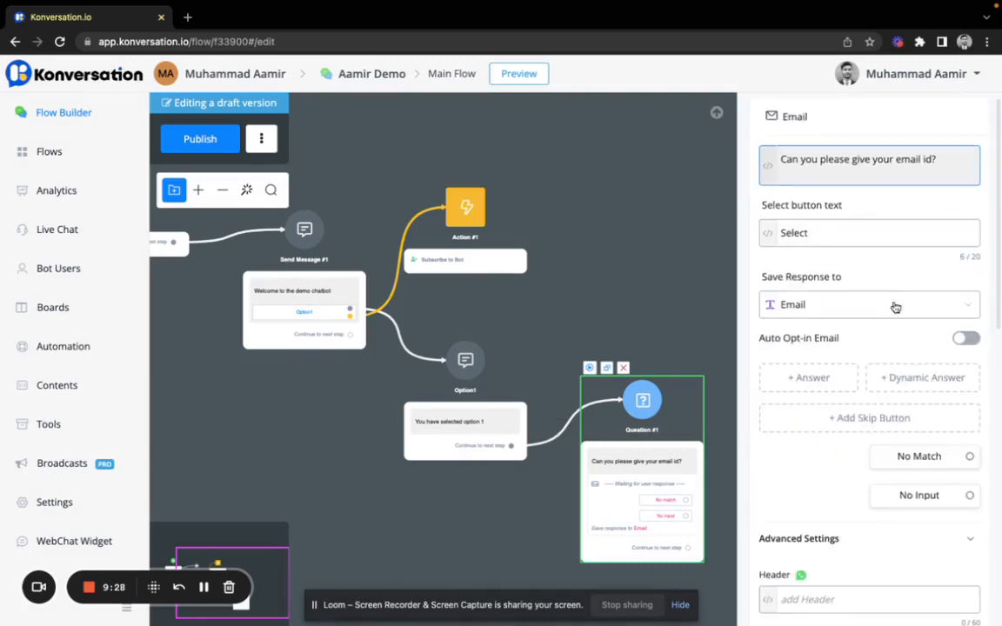
pyautogui.scroll(-3, 894, 304)
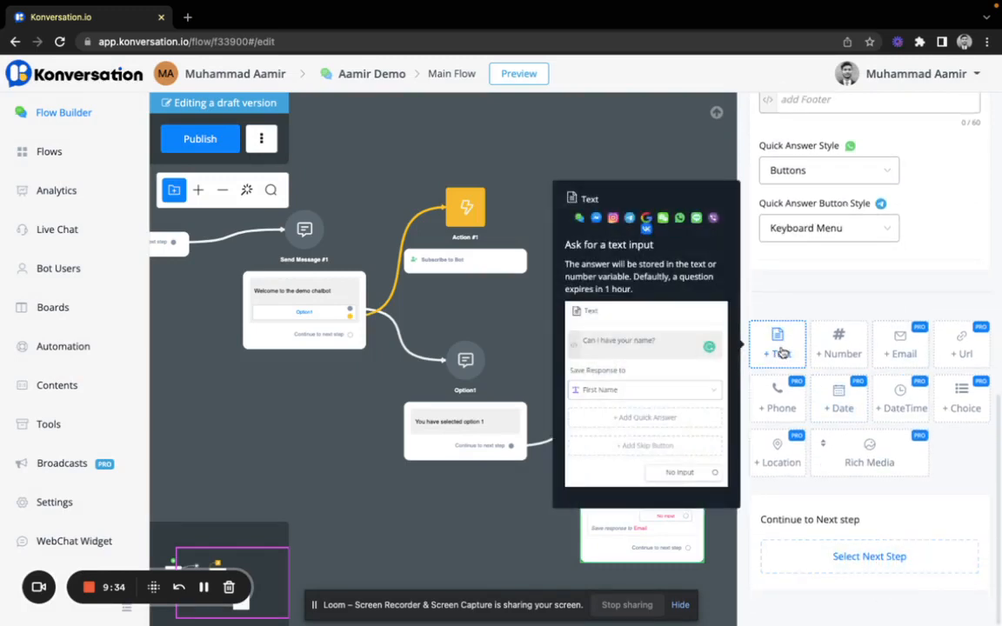
# Step: Add a Text question whose answer saves to First Name
pyautogui.click(775, 352)
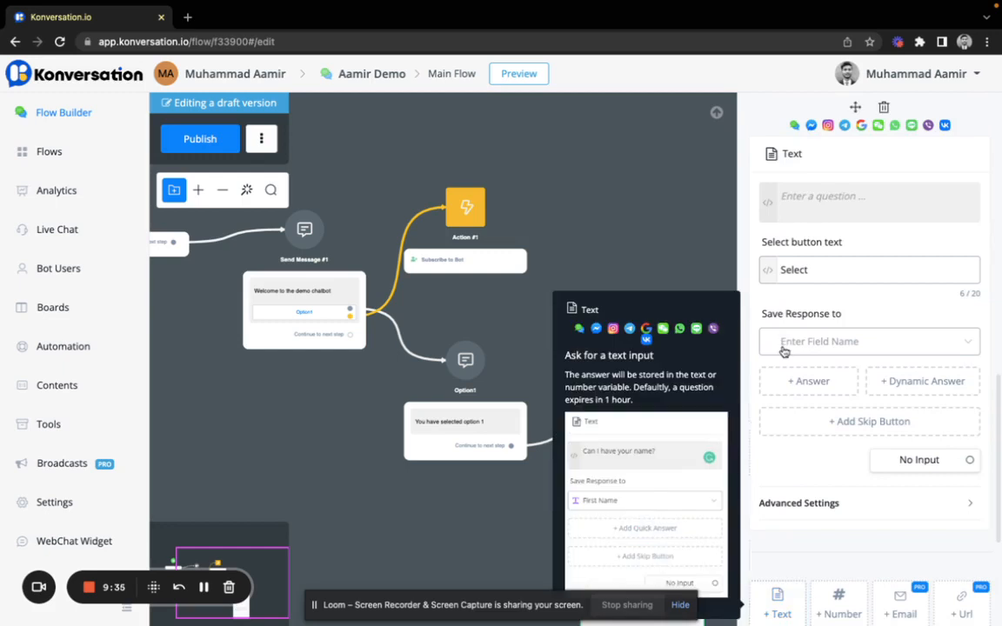
pyautogui.click(837, 346)
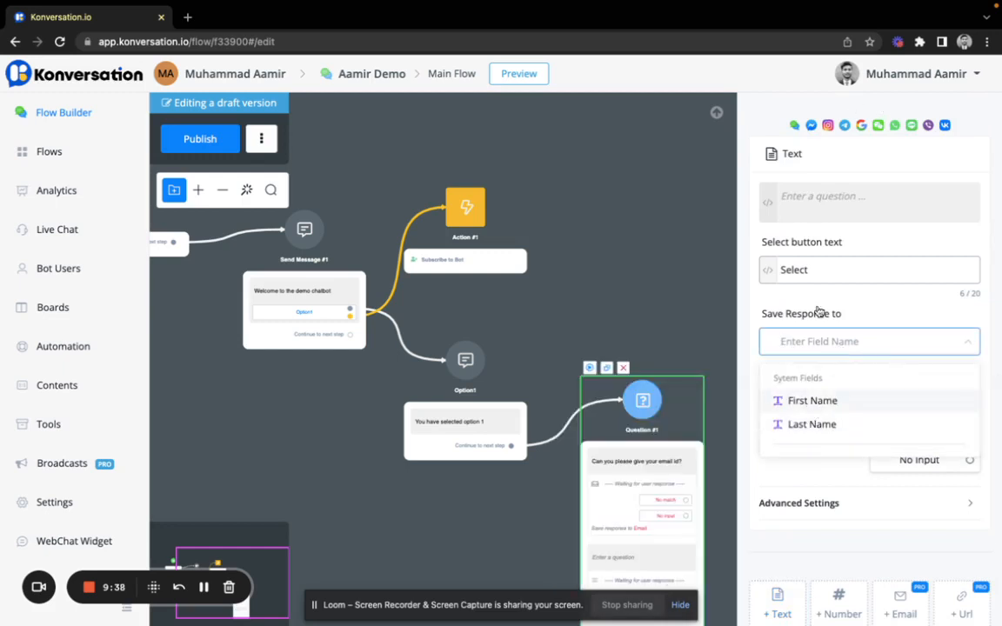
pyautogui.click(805, 402)
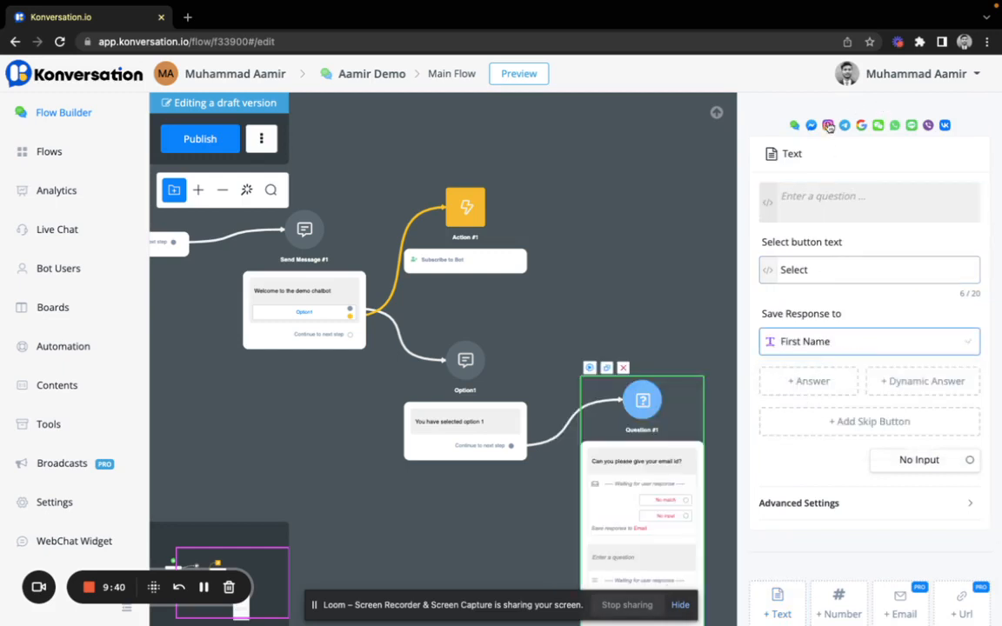
# Step: Enter the question text 'Can I get your good name?'
pyautogui.click(810, 197)
pyautogui.write('Wah')
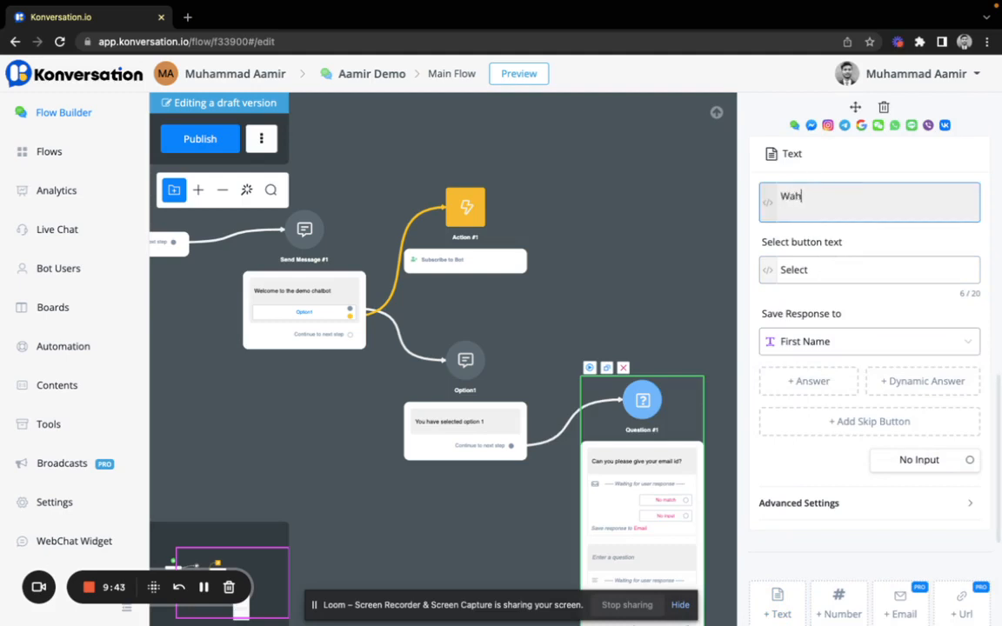
pyautogui.press('BackSpace')
pyautogui.write('Can I get your good nam')
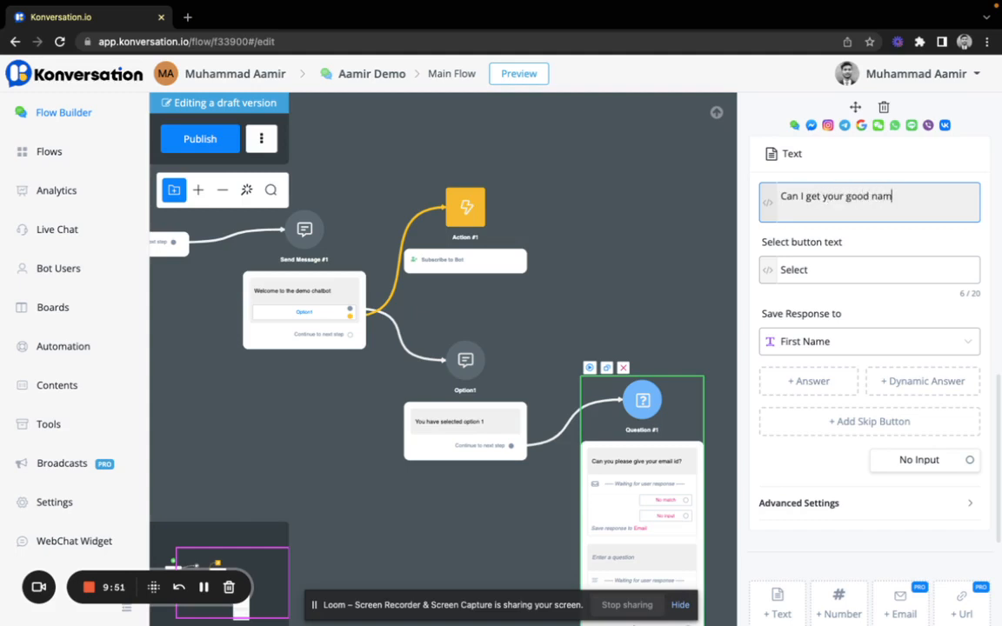
pyautogui.click(853, 271)
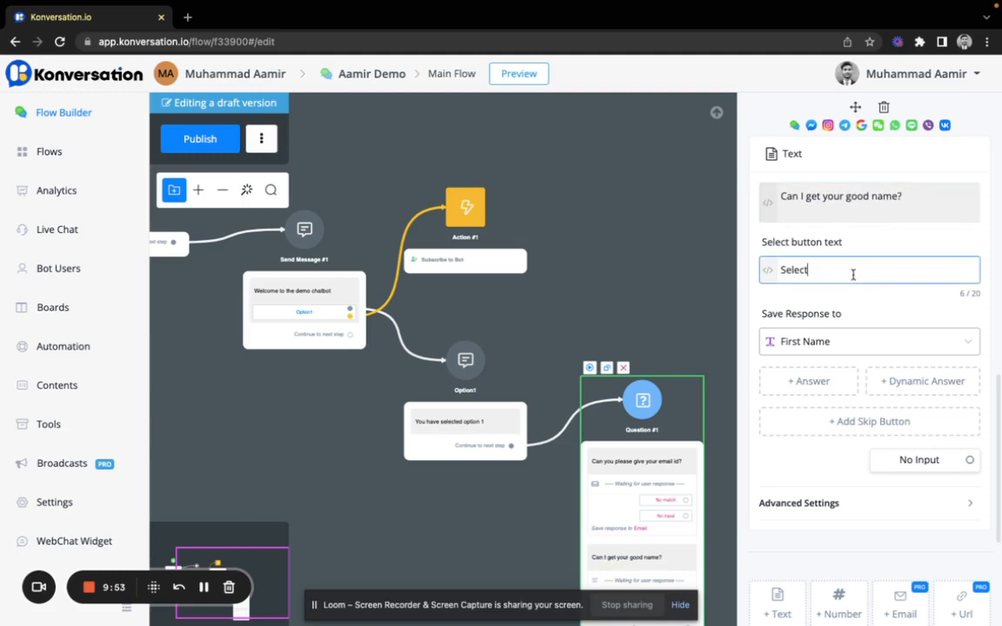
pyautogui.scroll(-1, 857, 385)
pyautogui.scroll(-1, 859, 387)
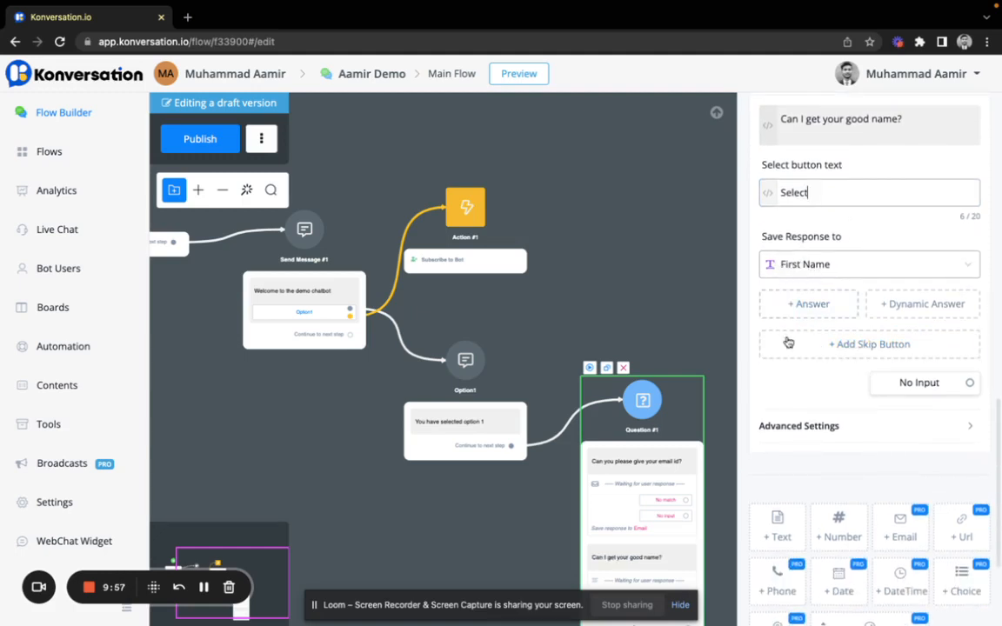
pyautogui.scroll(-3, 818, 415)
pyautogui.scroll(-3, 574, 332)
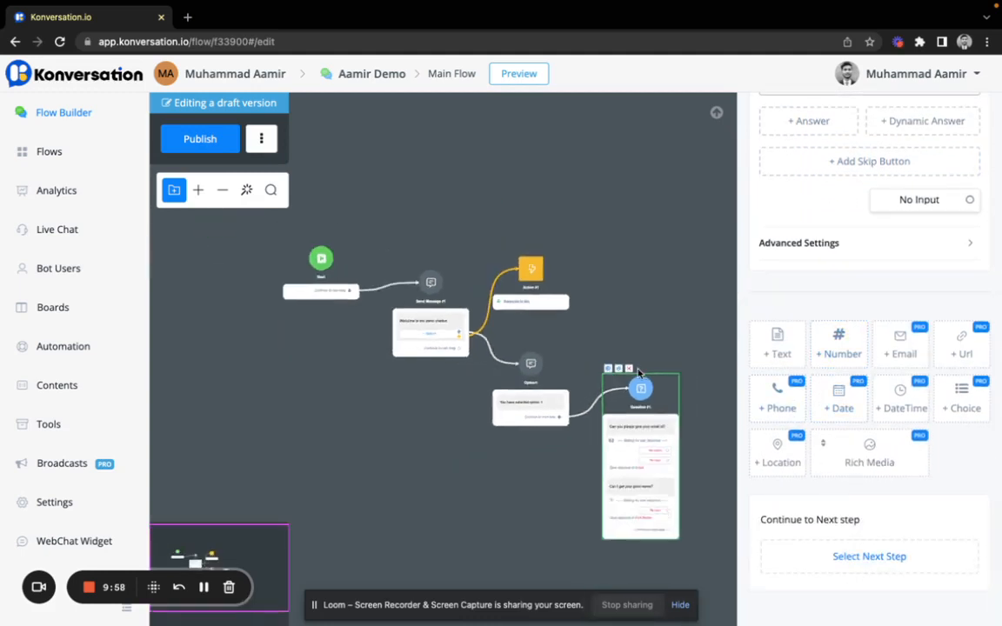
pyautogui.scroll(4, 760, 308)
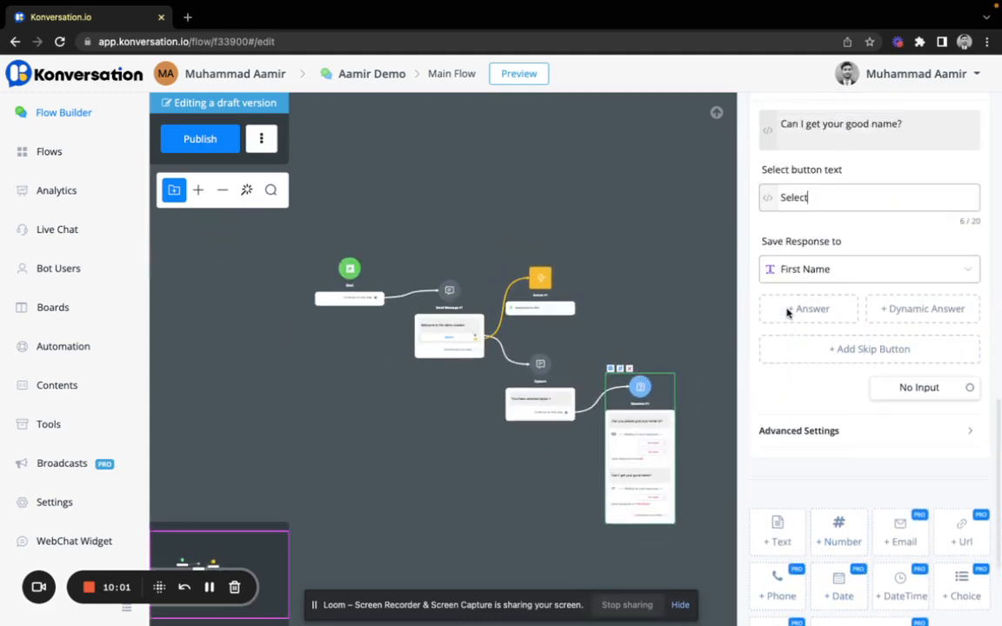
pyautogui.scroll(-4, 787, 314)
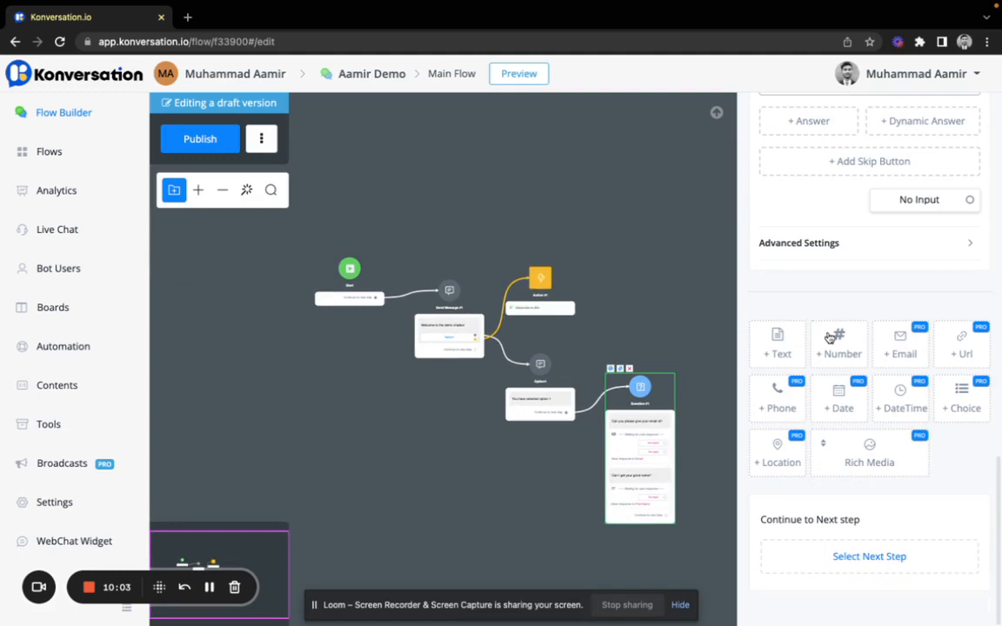
# Step: Add a Date question asking 'What is the best time to book a demo?'
pyautogui.moveTo(838, 413)
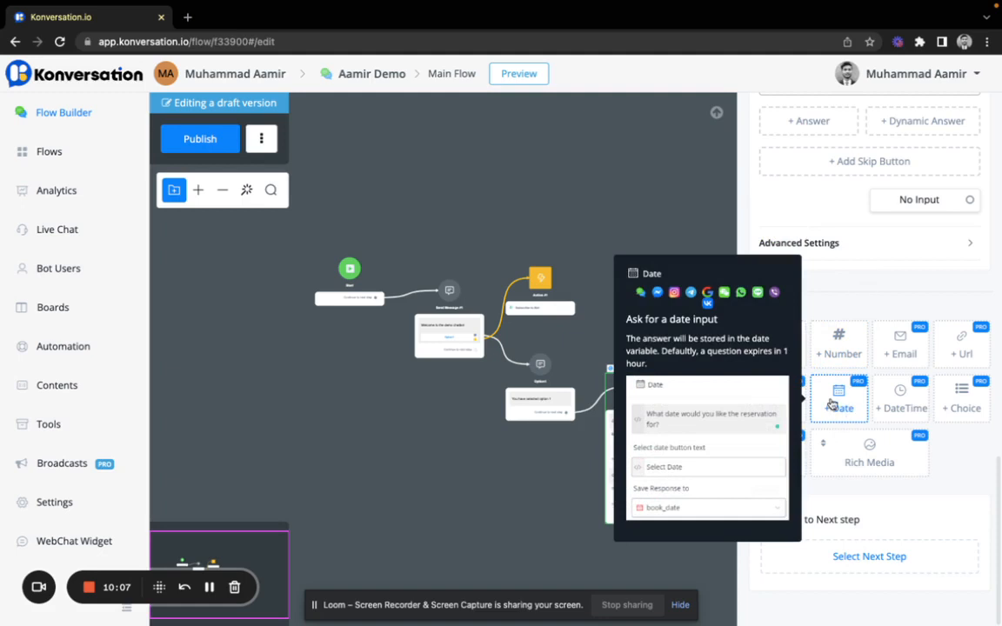
pyautogui.click(832, 404)
pyautogui.click(815, 216)
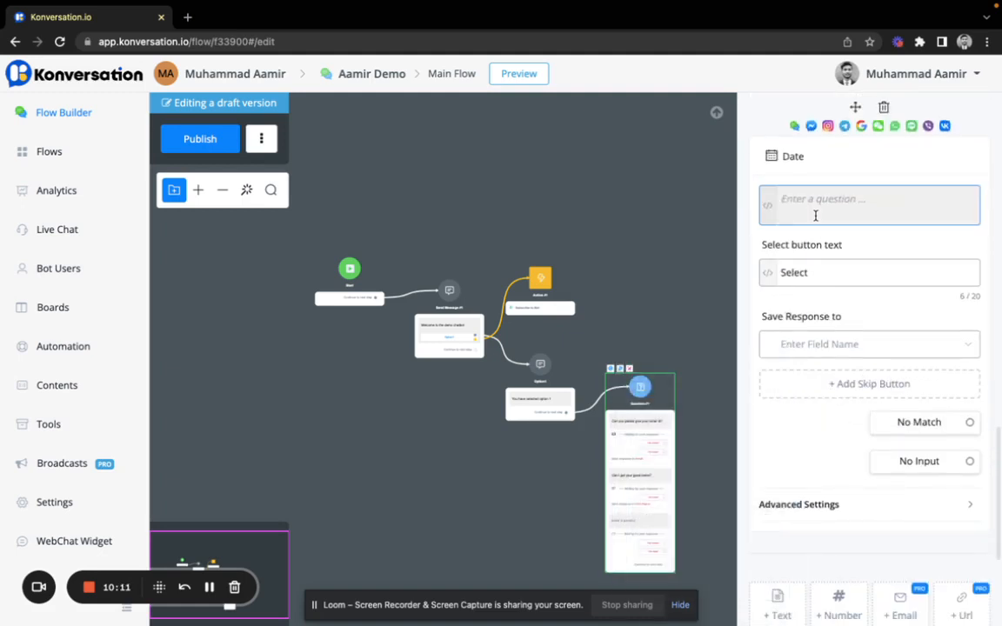
pyautogui.write('What is the best ')
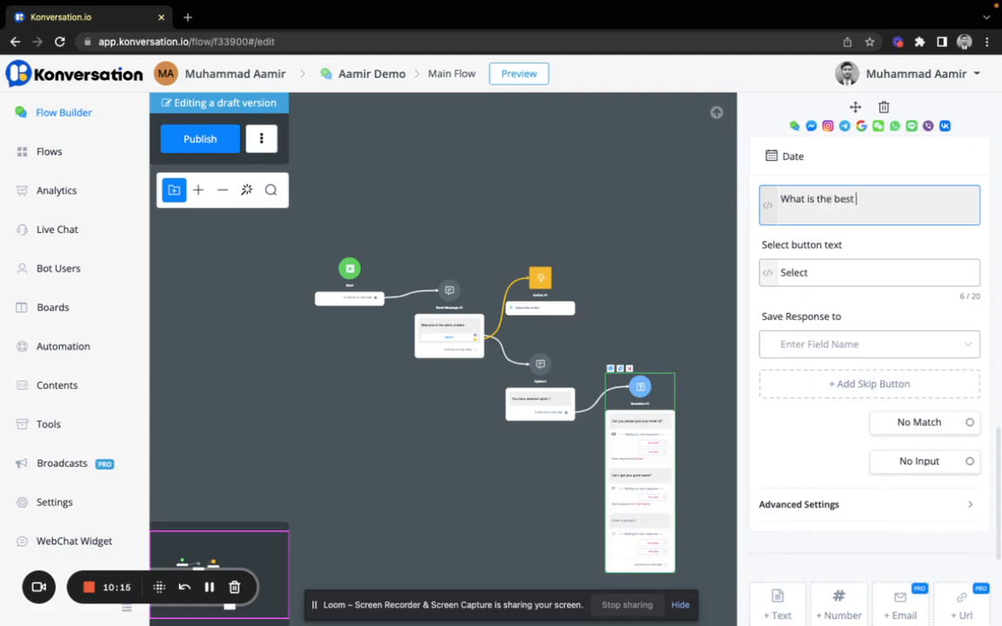
pyautogui.write('tme')
pyautogui.press('BackSpace')
pyautogui.press('BackSpace')
pyautogui.press('BackSpace')
pyautogui.write('me to book a demo?')
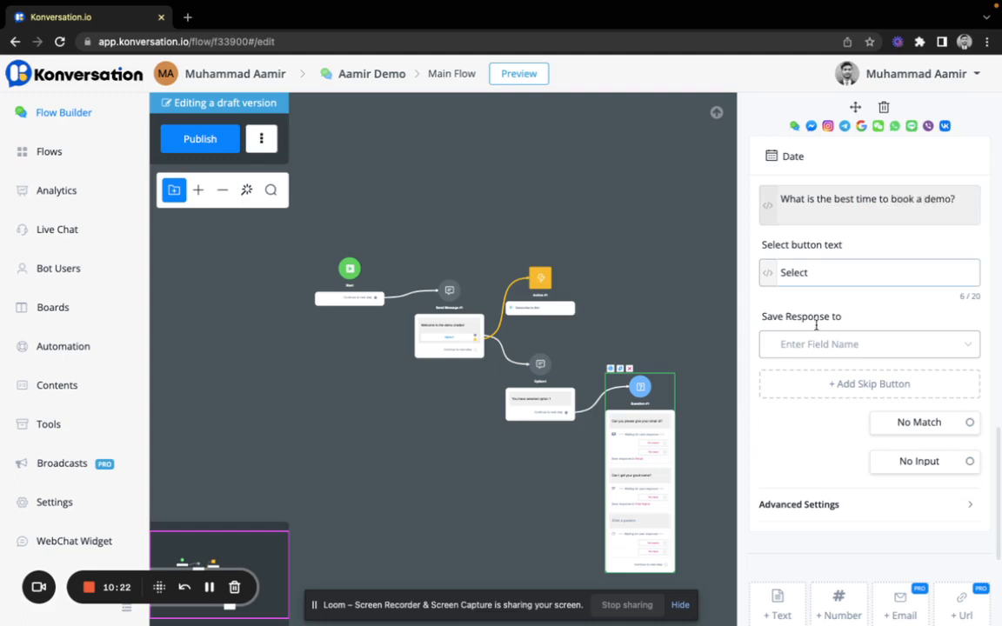
# Step: Create a new 'Date And Time' field to store the date answer
pyautogui.click(821, 347)
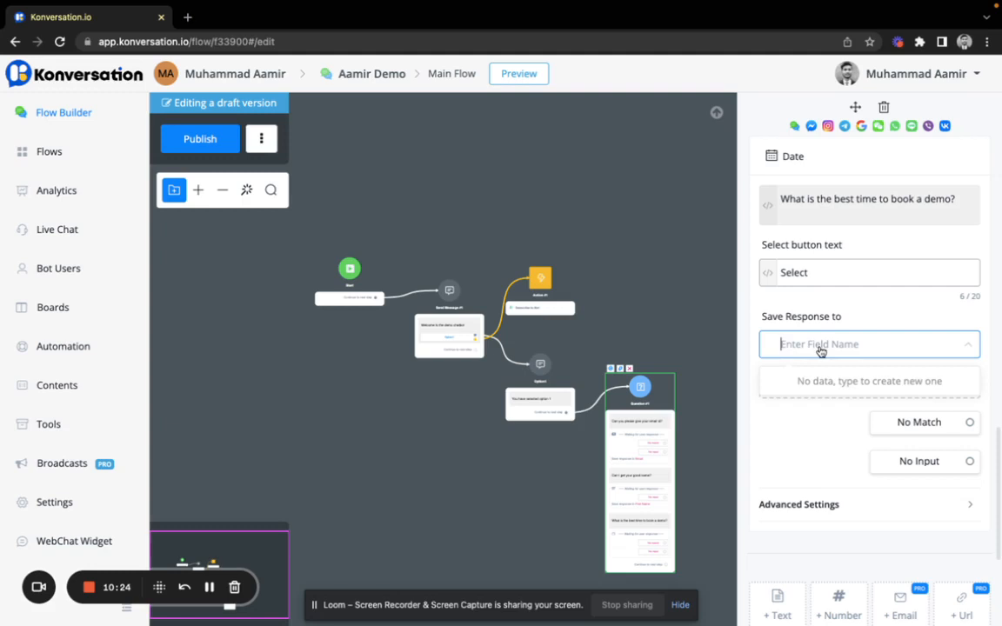
pyautogui.click(840, 344)
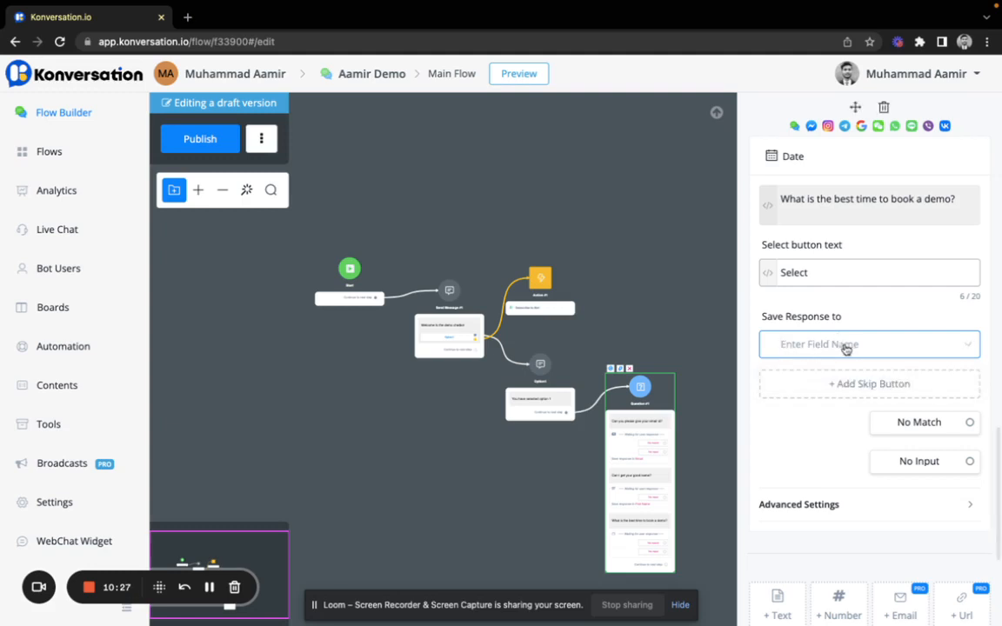
pyautogui.click(828, 266)
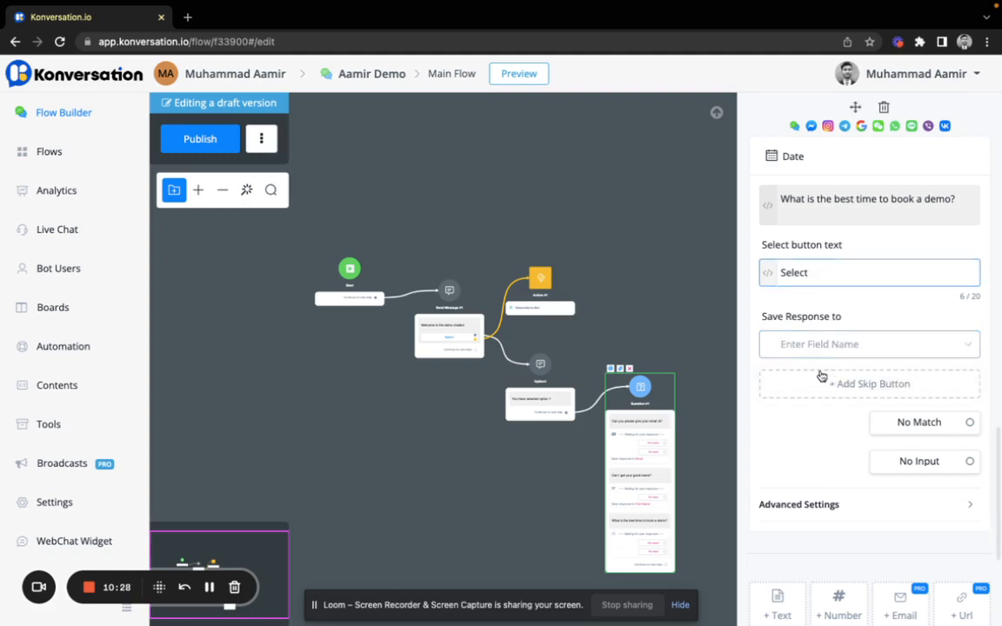
pyautogui.click(811, 345)
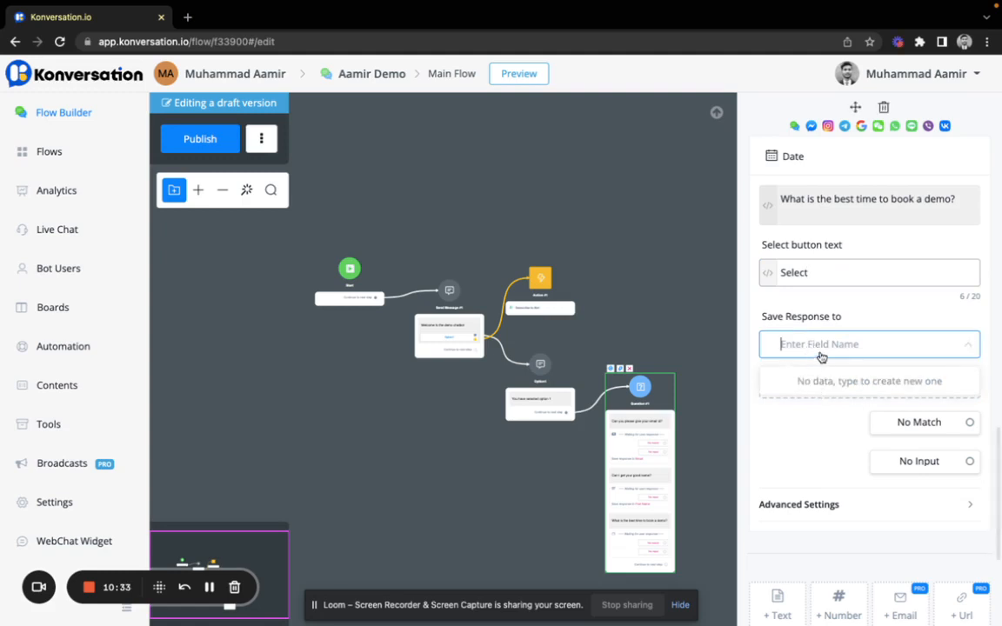
pyautogui.write('Date A')
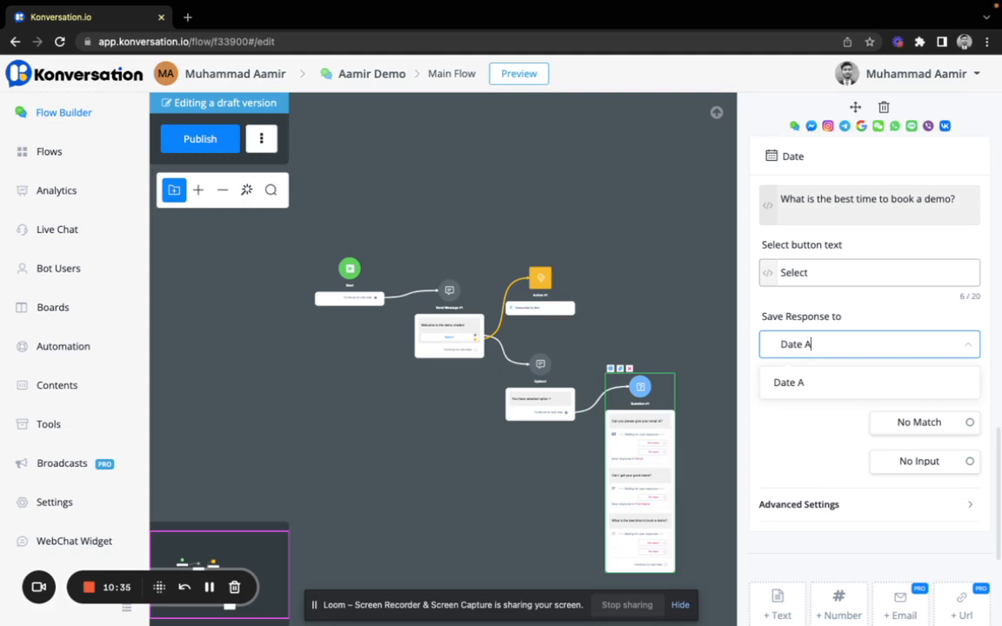
pyautogui.write('nd Time')
pyautogui.click(803, 445)
# Step: Check the Save Response to field for the demo-date question
pyautogui.scroll(-1, 802, 445)
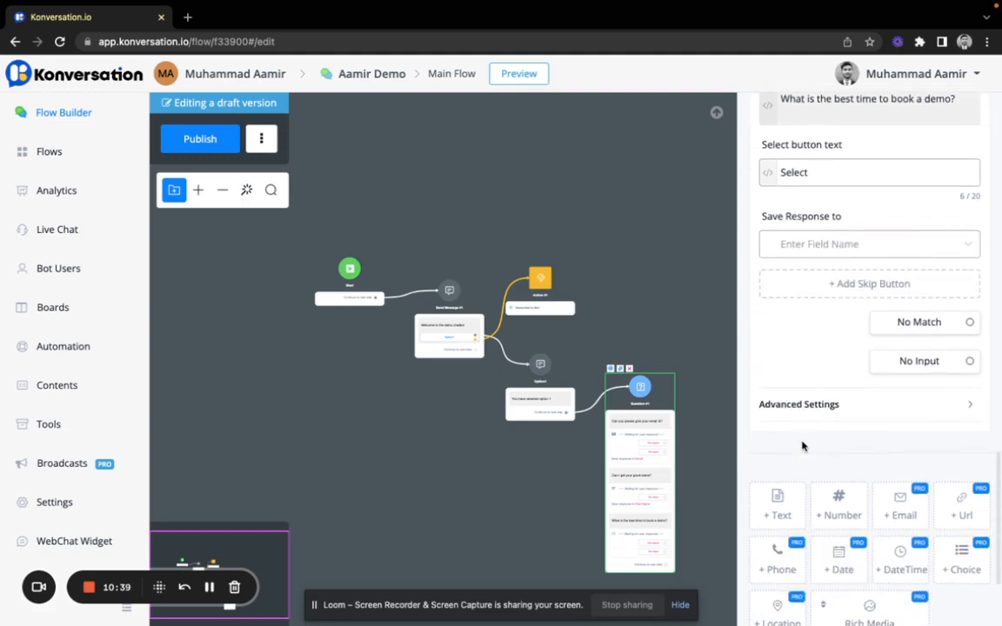
pyautogui.scroll(-1, 805, 323)
pyautogui.scroll(8, 805, 323)
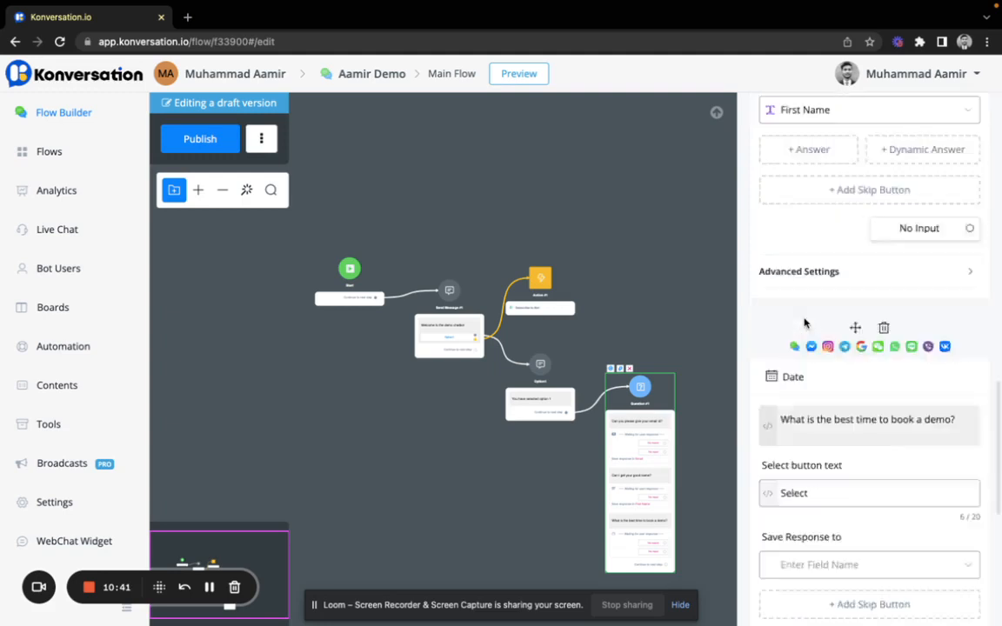
pyautogui.scroll(-2, 805, 323)
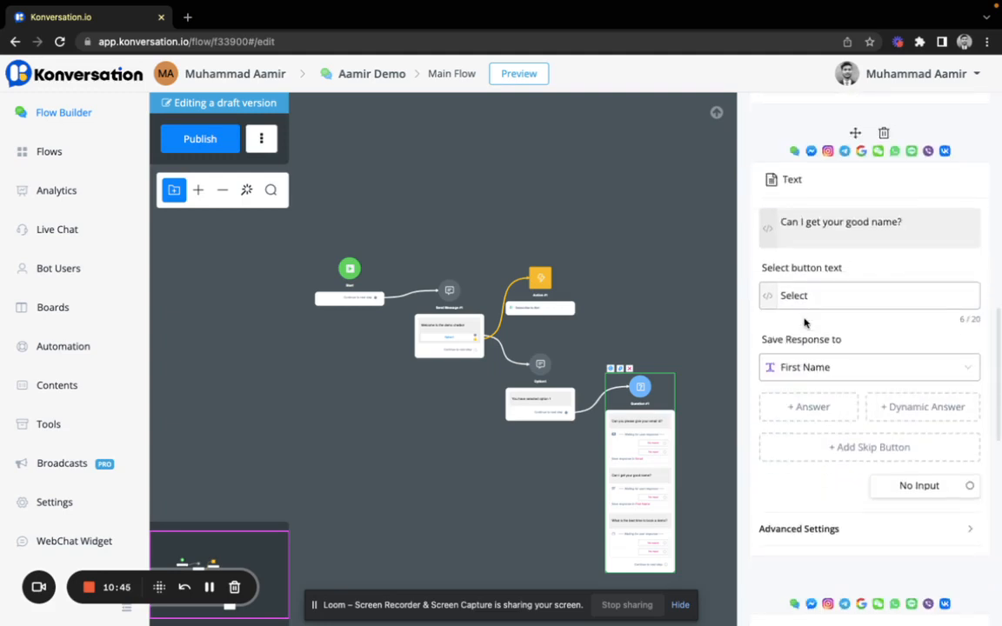
pyautogui.scroll(-5, 805, 323)
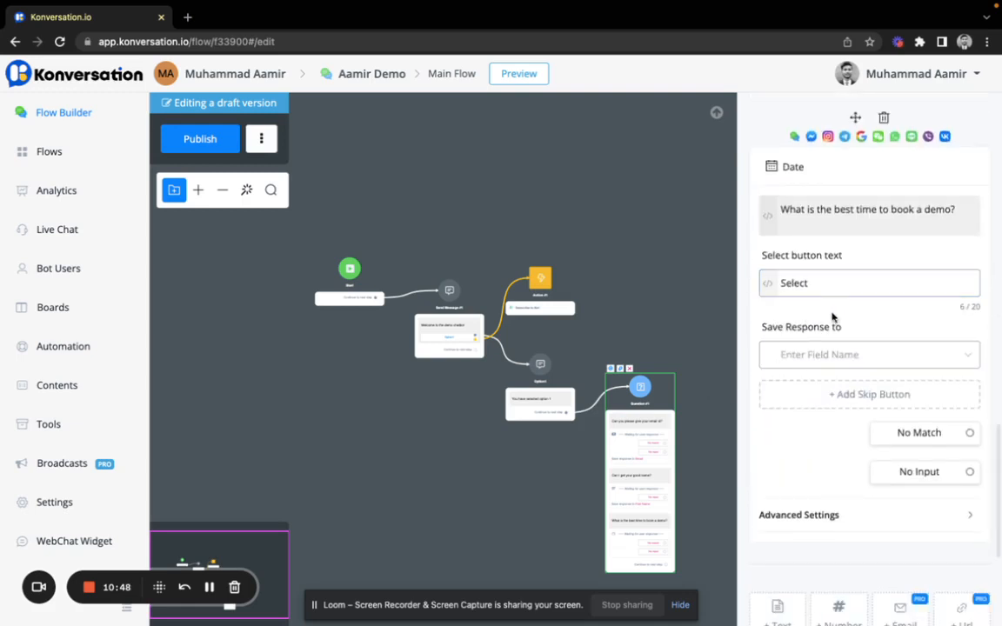
pyautogui.scroll(3, 832, 317)
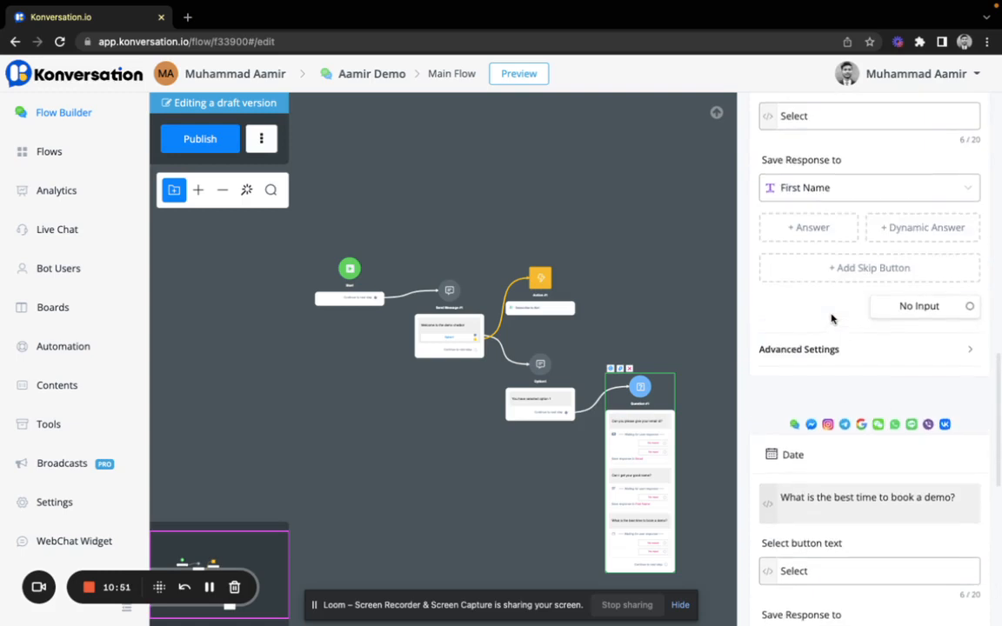
pyautogui.scroll(-4, 831, 319)
pyautogui.click(851, 291)
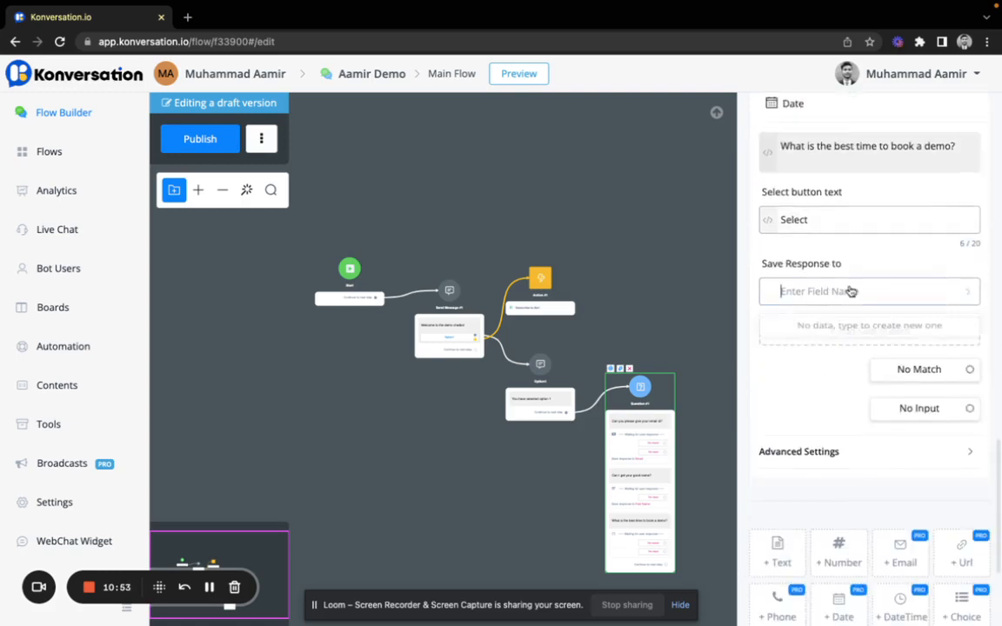
pyautogui.click(829, 292)
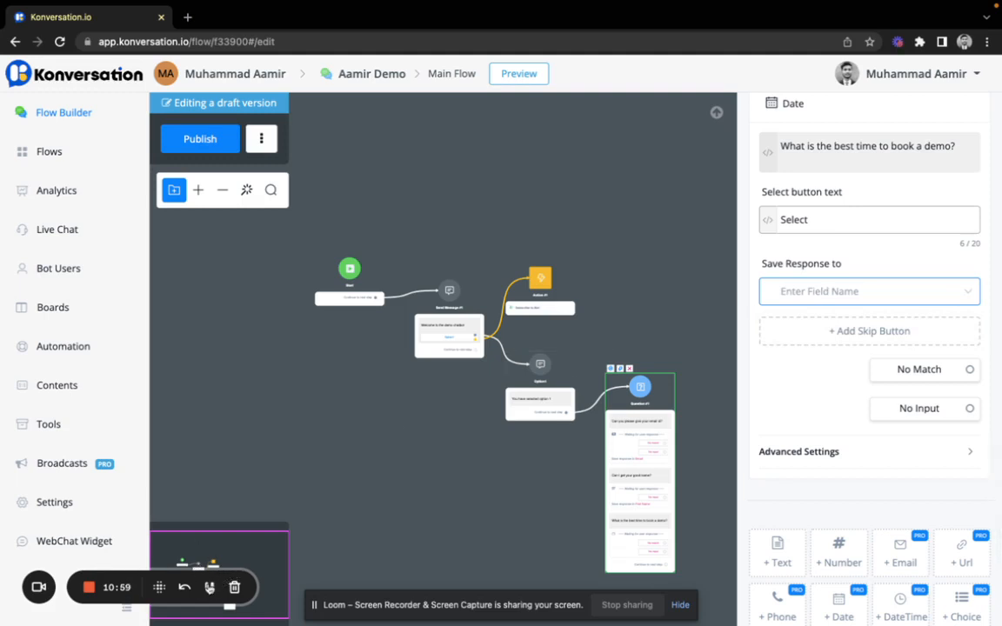
pyautogui.click(209, 588)
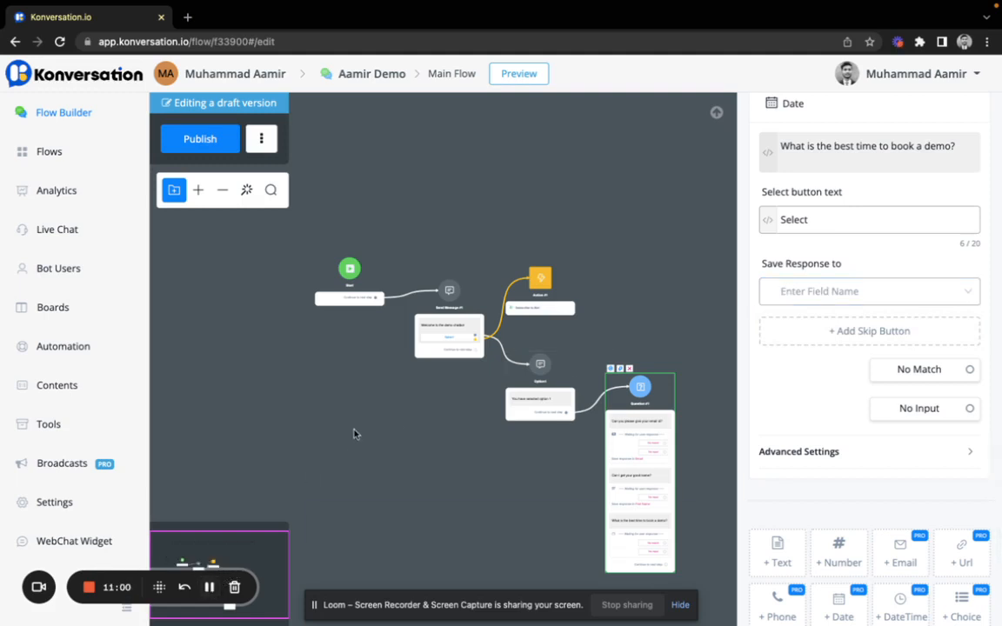
# Step: Reposition Question #1 up and left, right beside the Option1 reply node
pyautogui.click(354, 433)
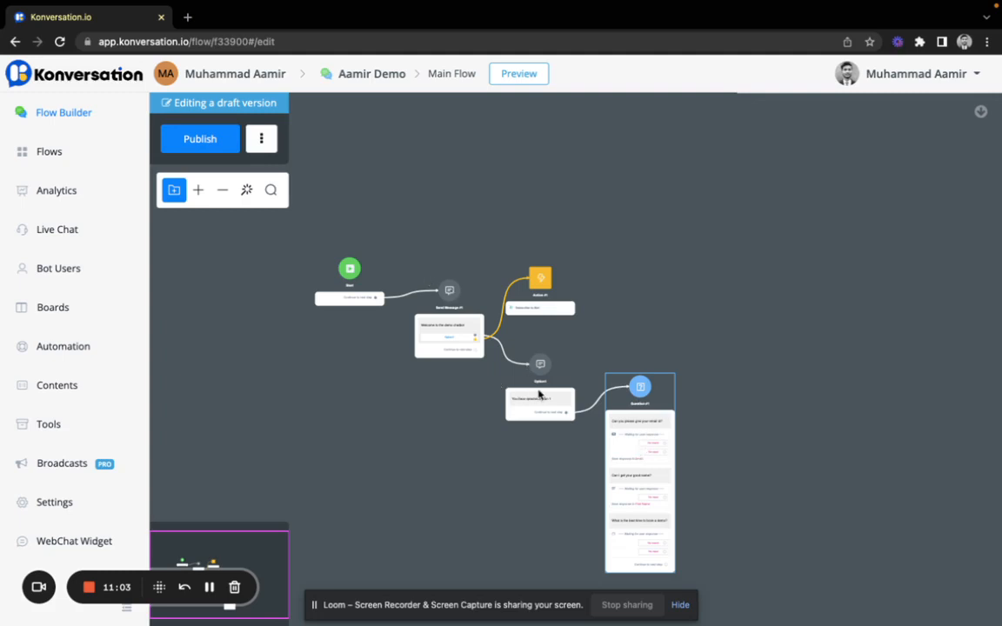
pyautogui.click(597, 410)
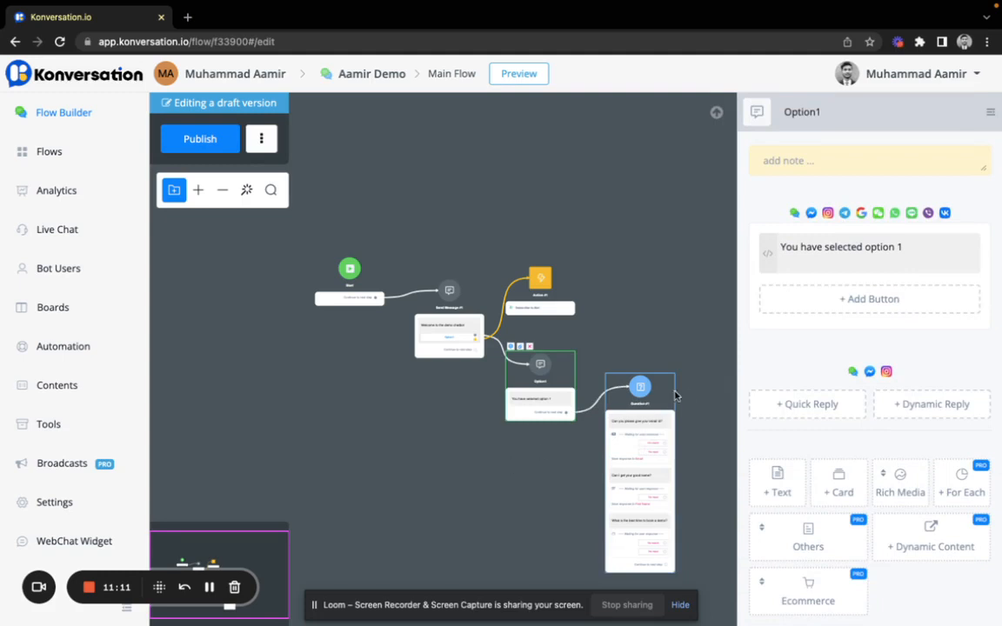
pyautogui.scroll(5, 505, 348)
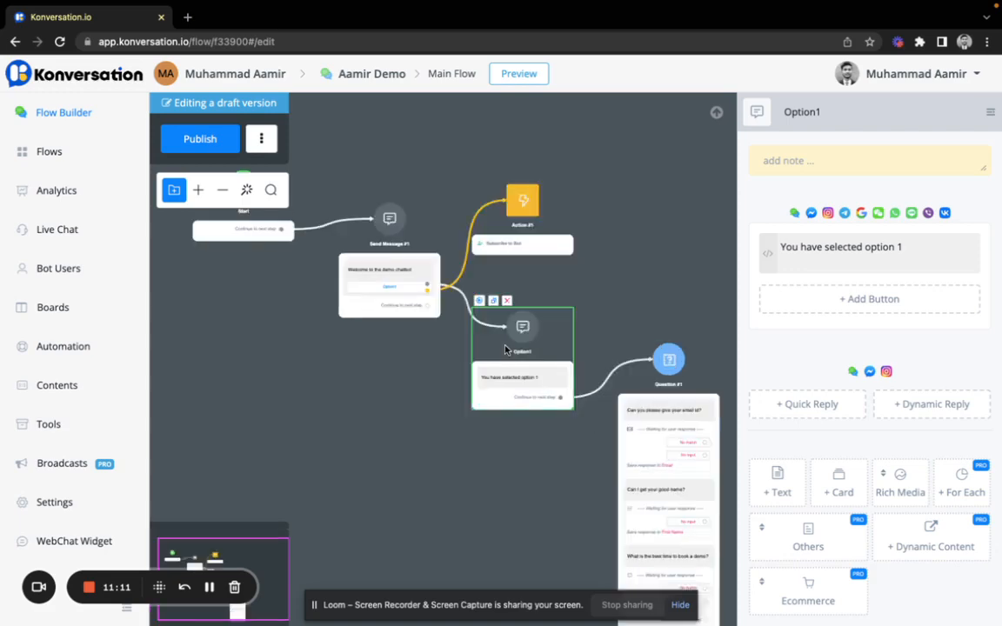
pyautogui.scroll(1, 634, 425)
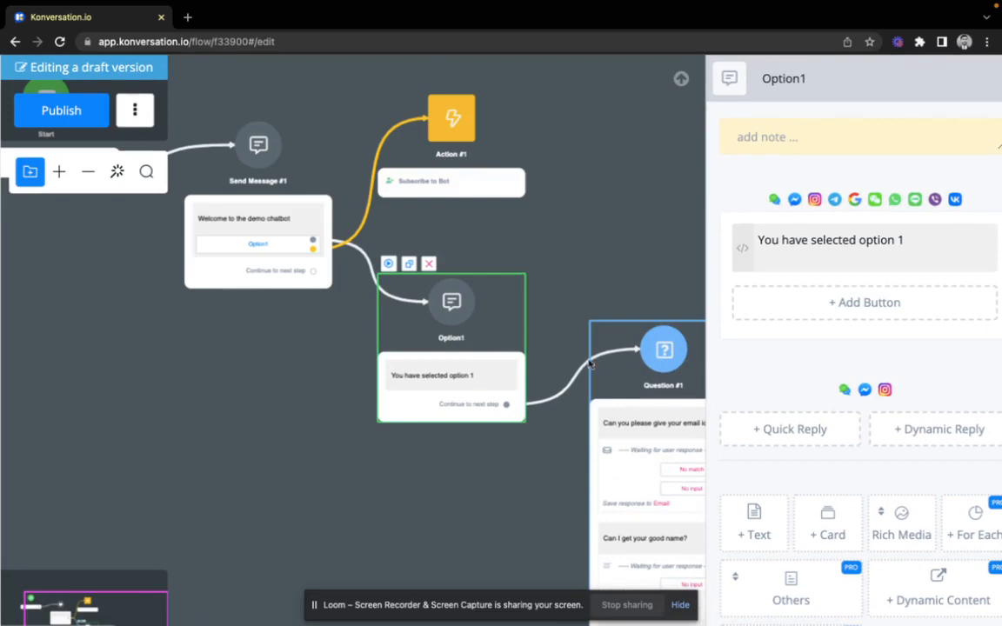
pyautogui.moveTo(702, 402); pyautogui.dragTo(589, 372)
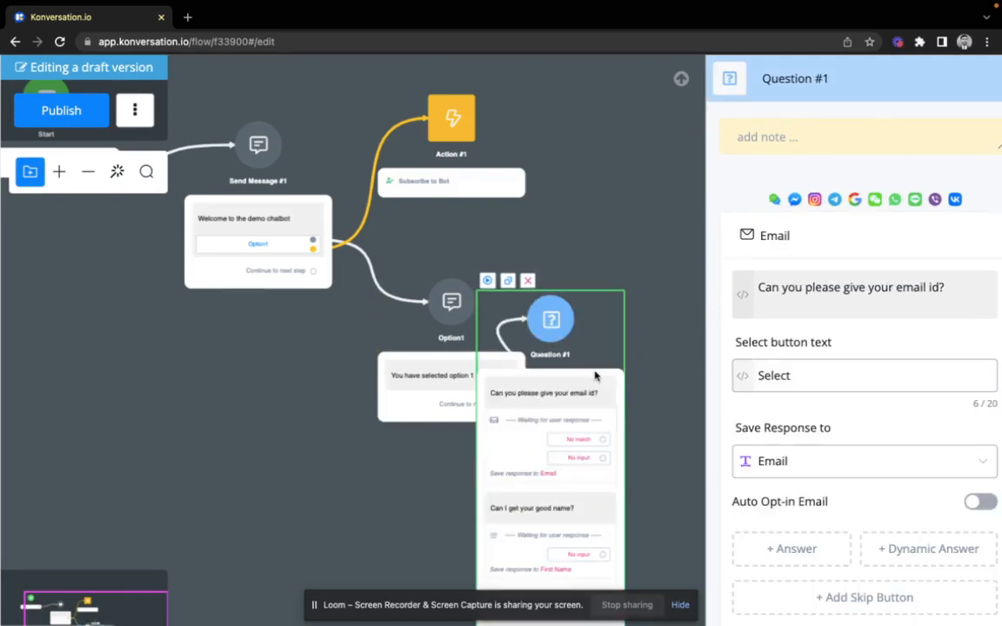
# Step: Preview Question #1 on the Web channel in a browser and start a conversation
pyautogui.click(488, 282)
pyautogui.click(417, 189)
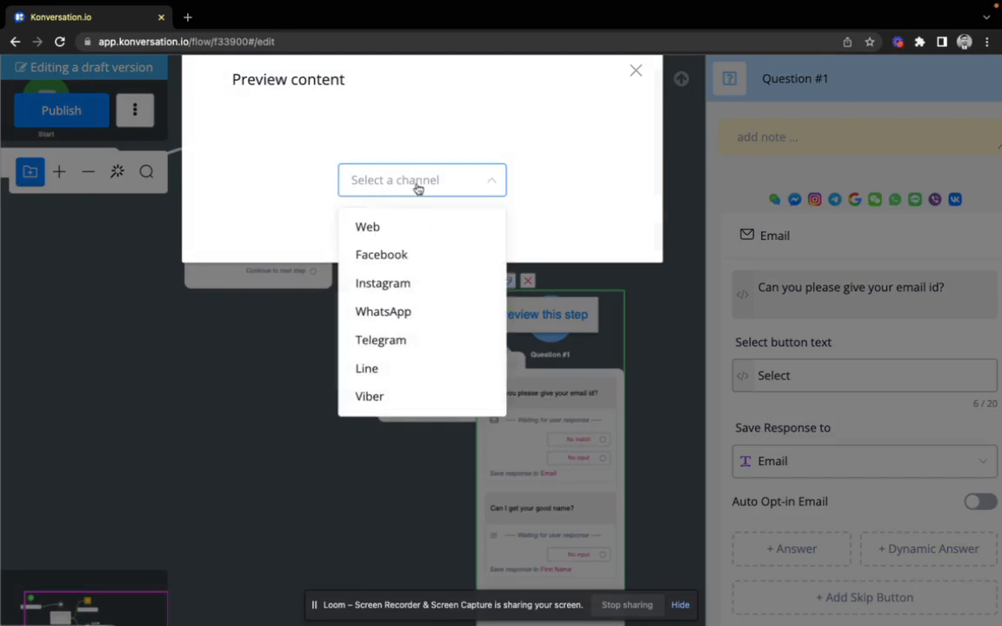
pyautogui.click(396, 231)
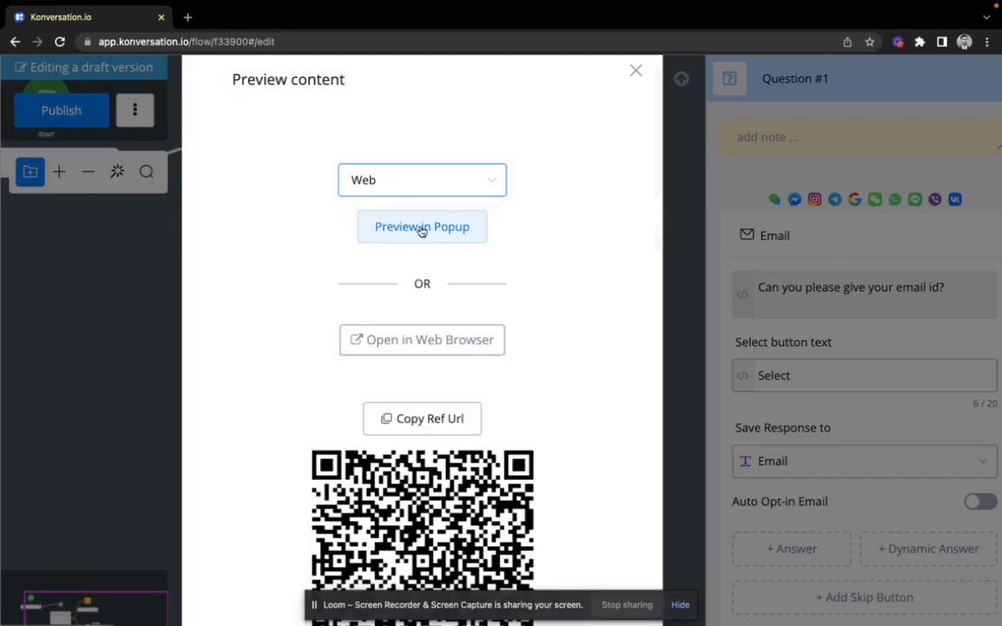
pyautogui.click(382, 339)
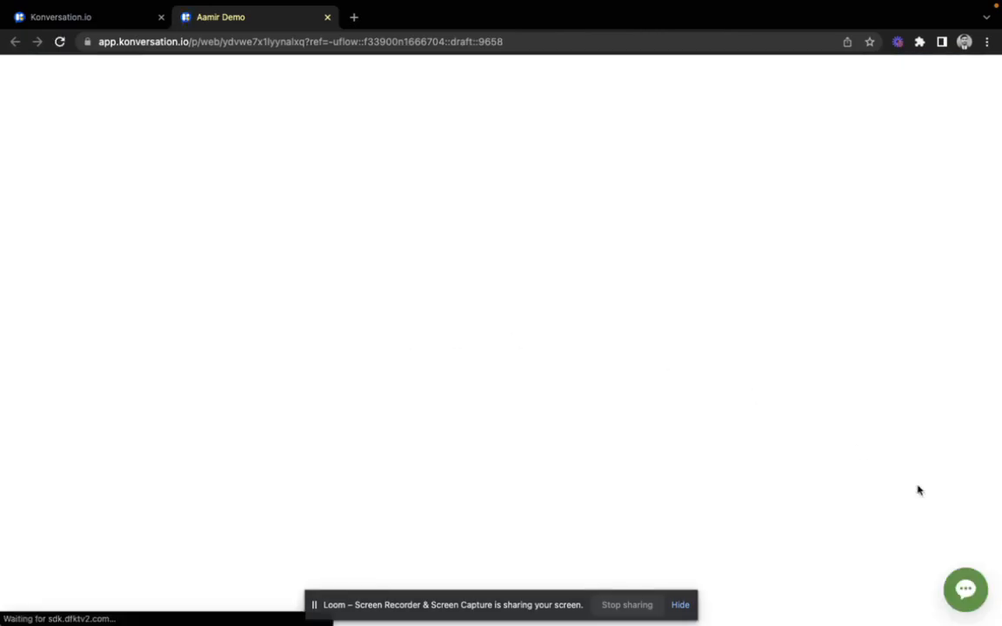
pyautogui.click(966, 590)
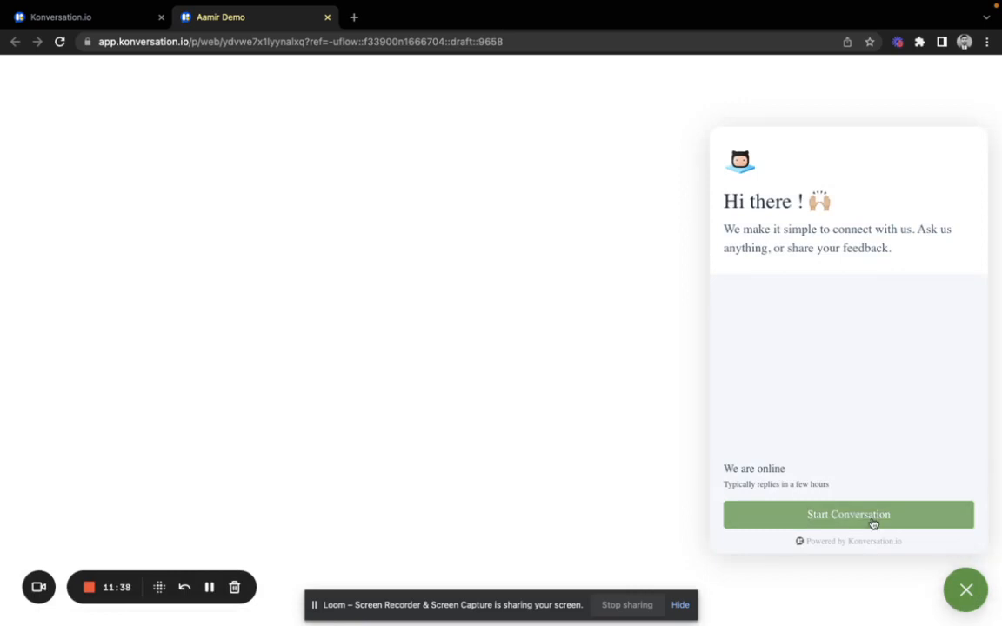
pyautogui.click(830, 514)
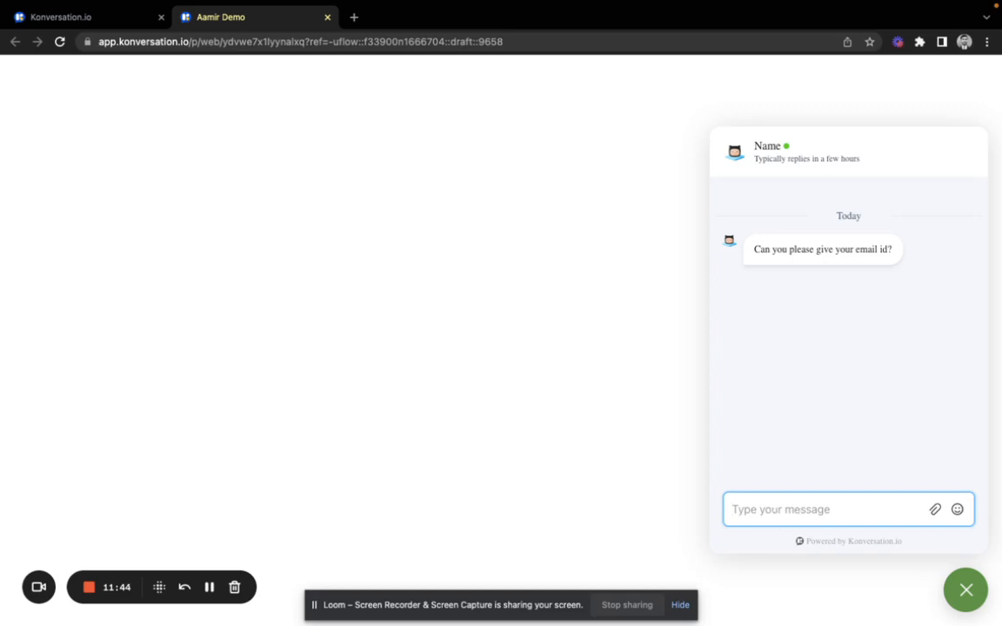
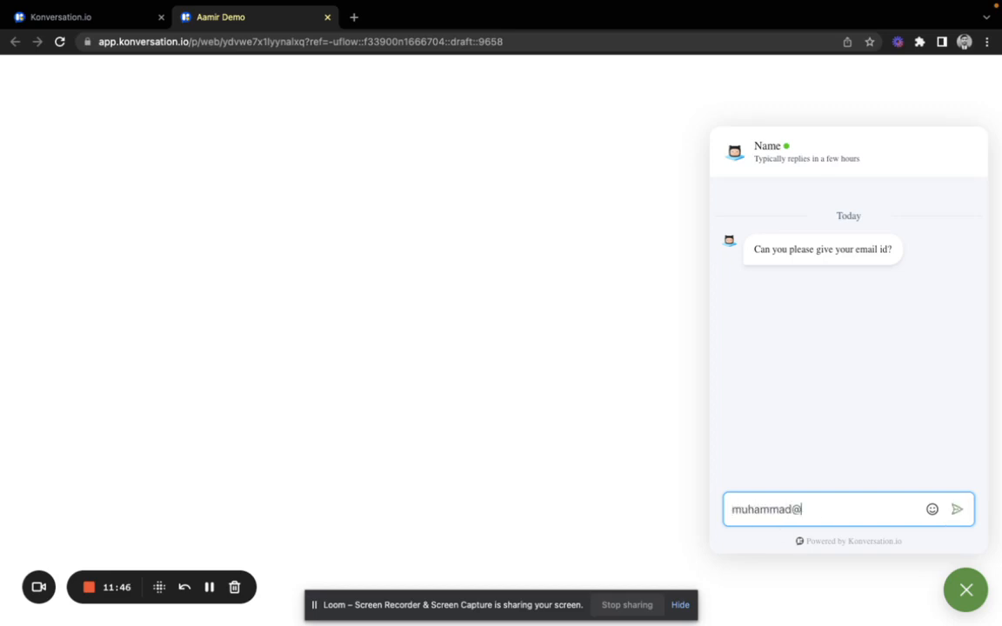
# Step: Answer with an email address and a name, then submit 2023-01-15 as the demo date
pyautogui.press('Return')
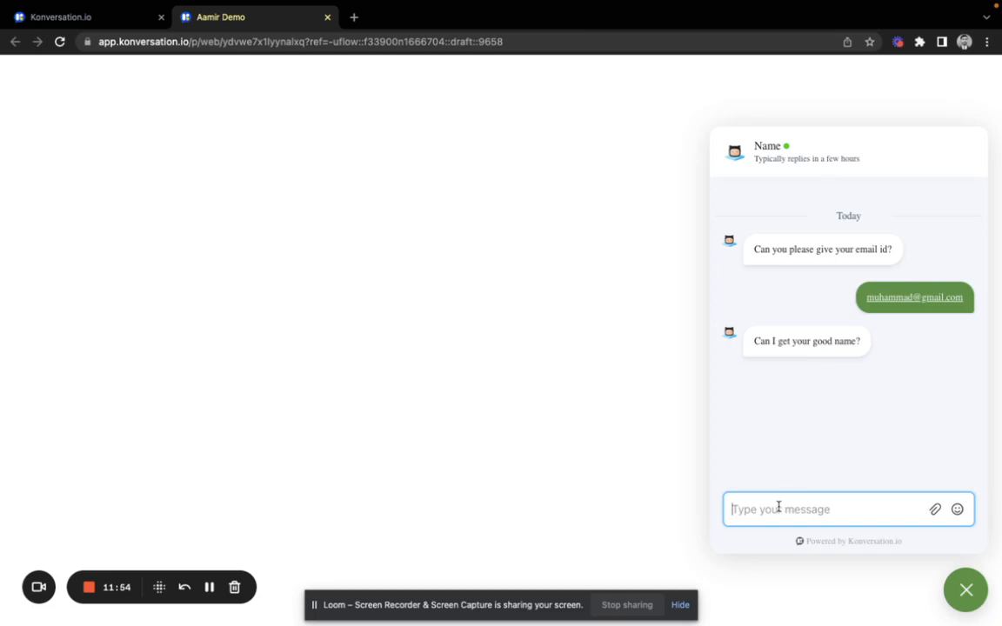
pyautogui.write('Aamir')
pyautogui.press('Return')
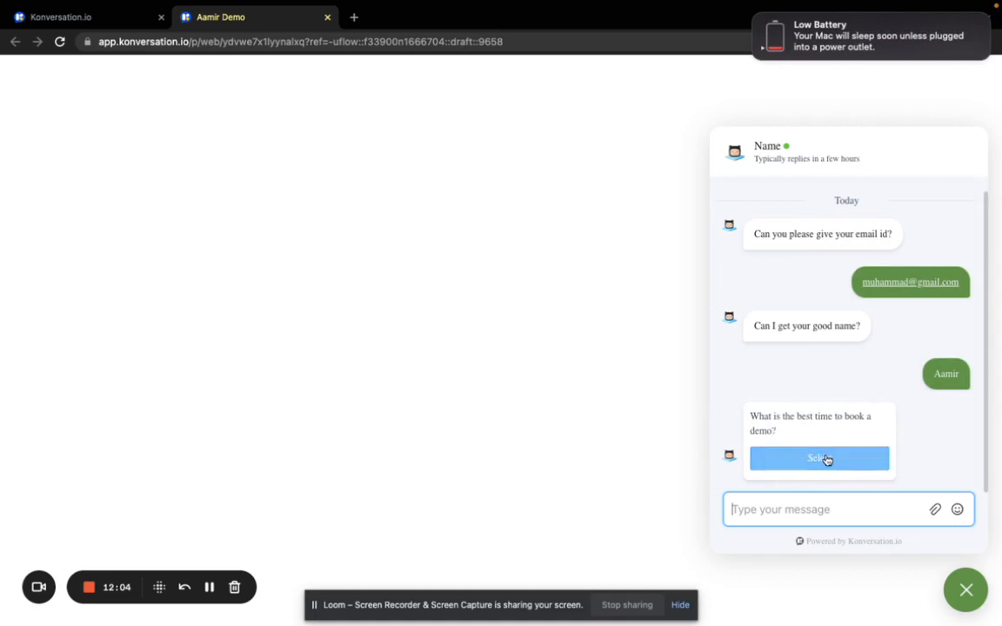
pyautogui.click(822, 459)
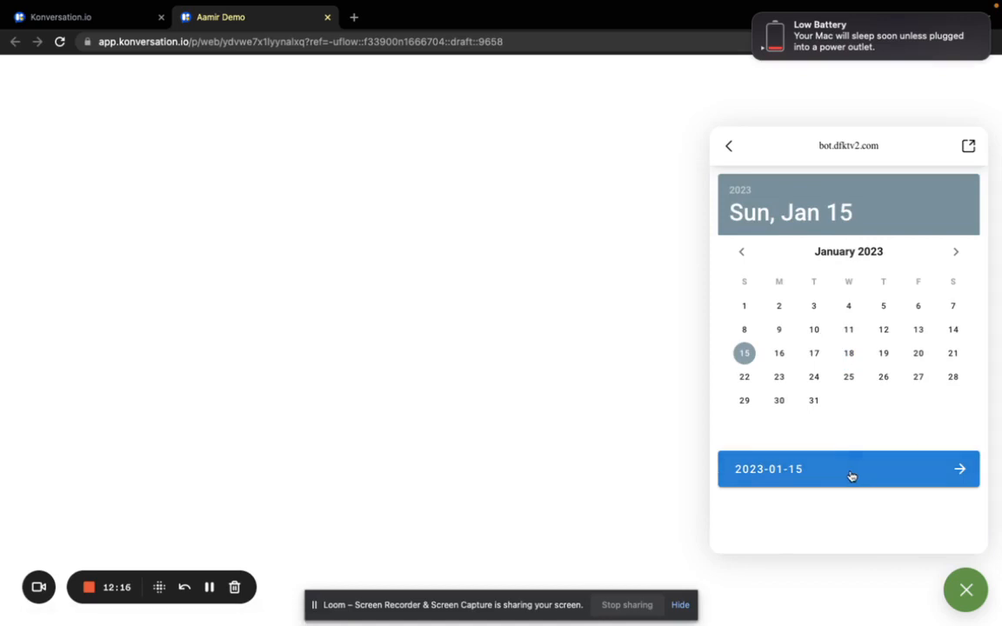
pyautogui.click(852, 476)
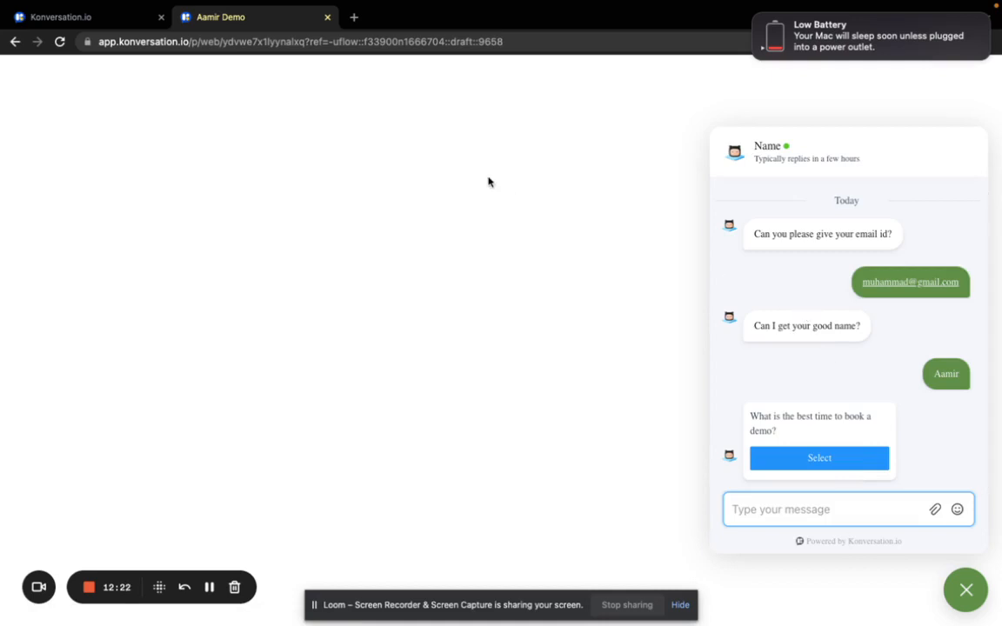
# Step: Shift Question #1 slightly right in the flow editor and publish the bot flow
pyautogui.click(80, 24)
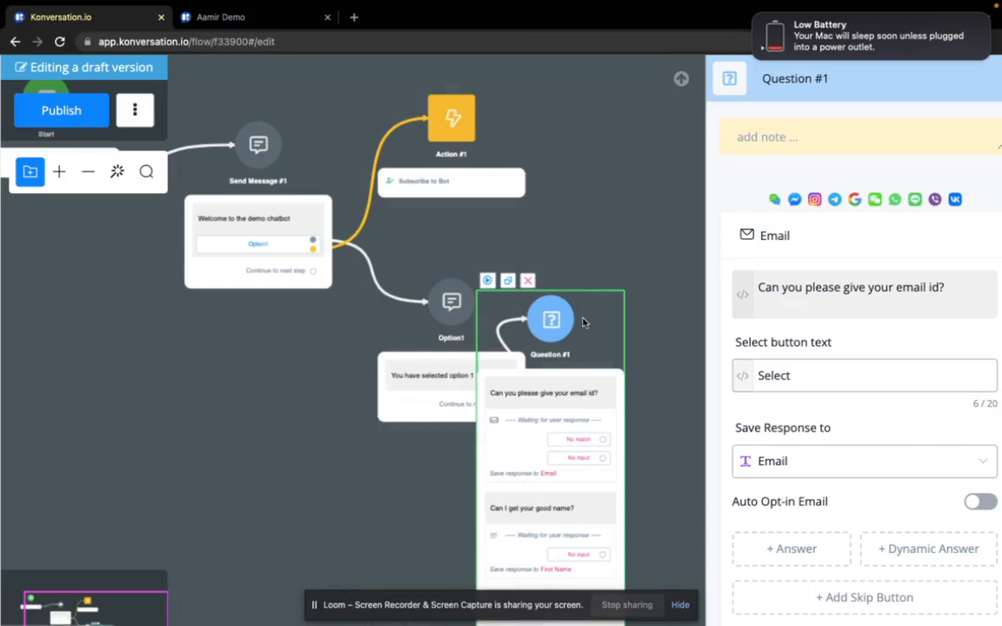
pyautogui.moveTo(587, 320); pyautogui.dragTo(645, 334)
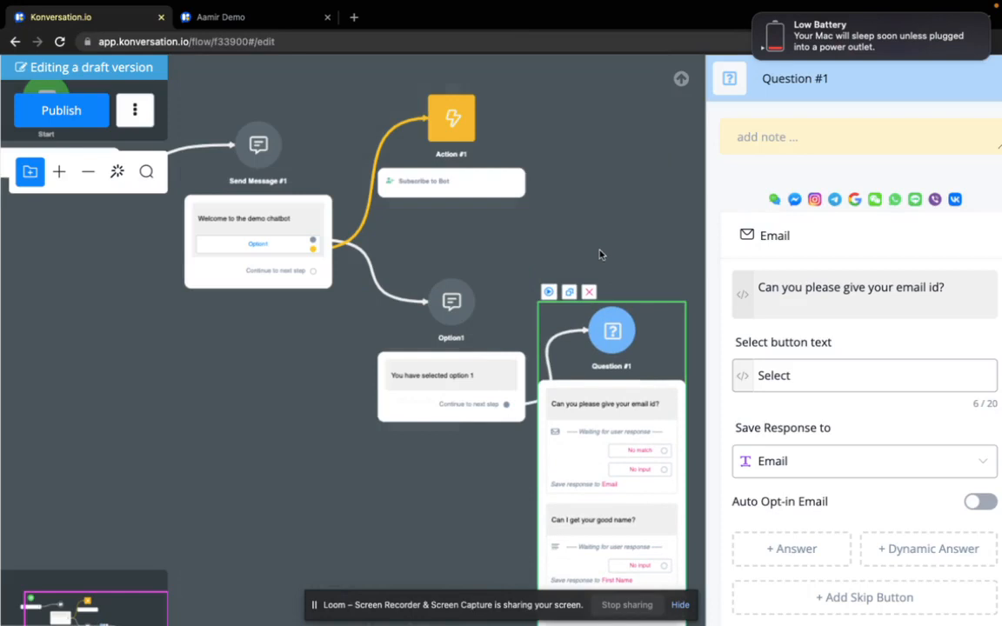
pyautogui.scroll(-3, 599, 254)
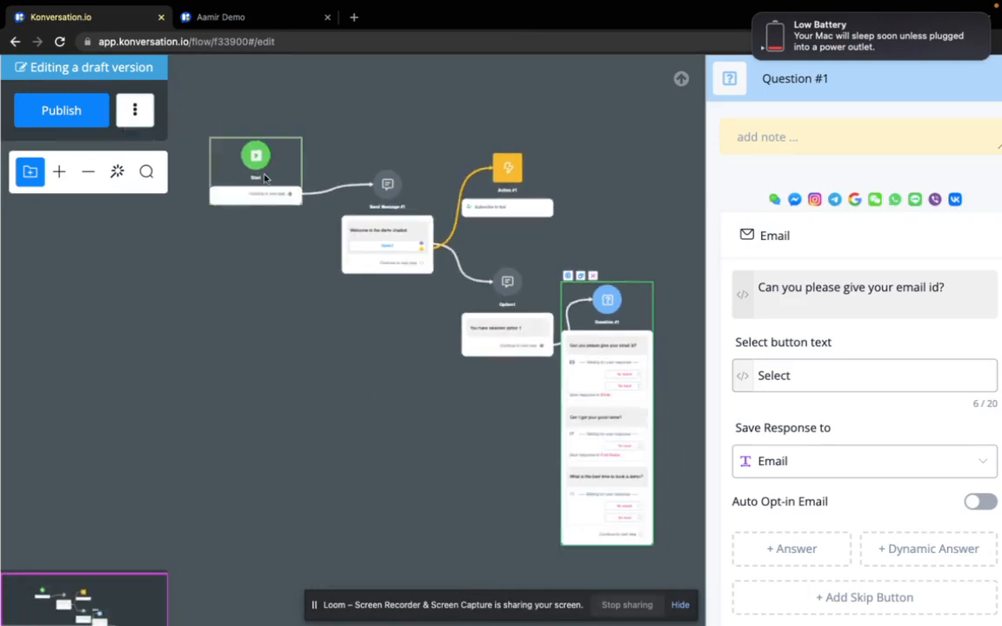
pyautogui.click(61, 119)
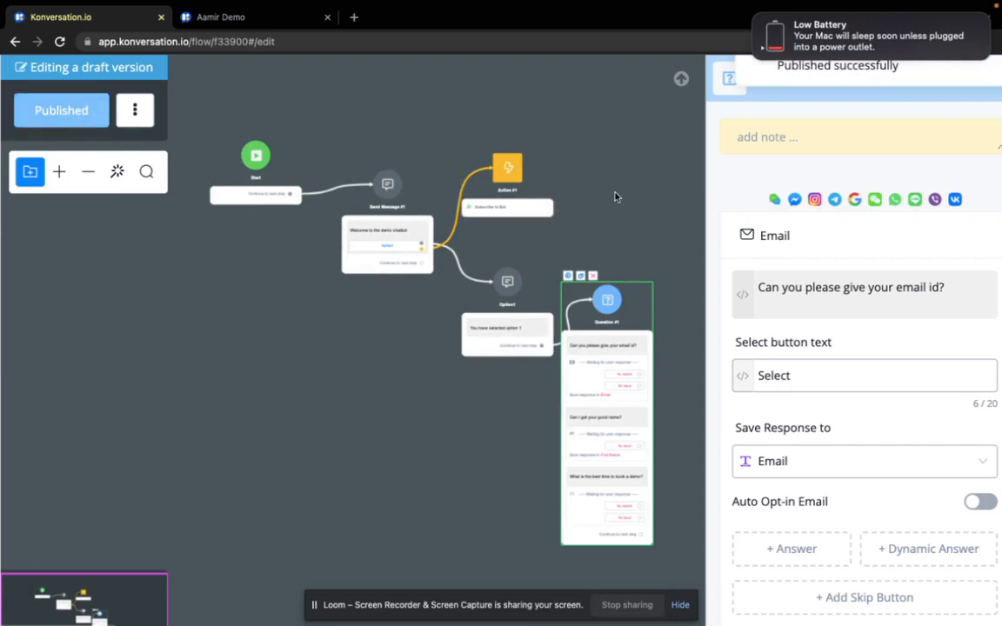
pyautogui.scroll(-5, 622, 205)
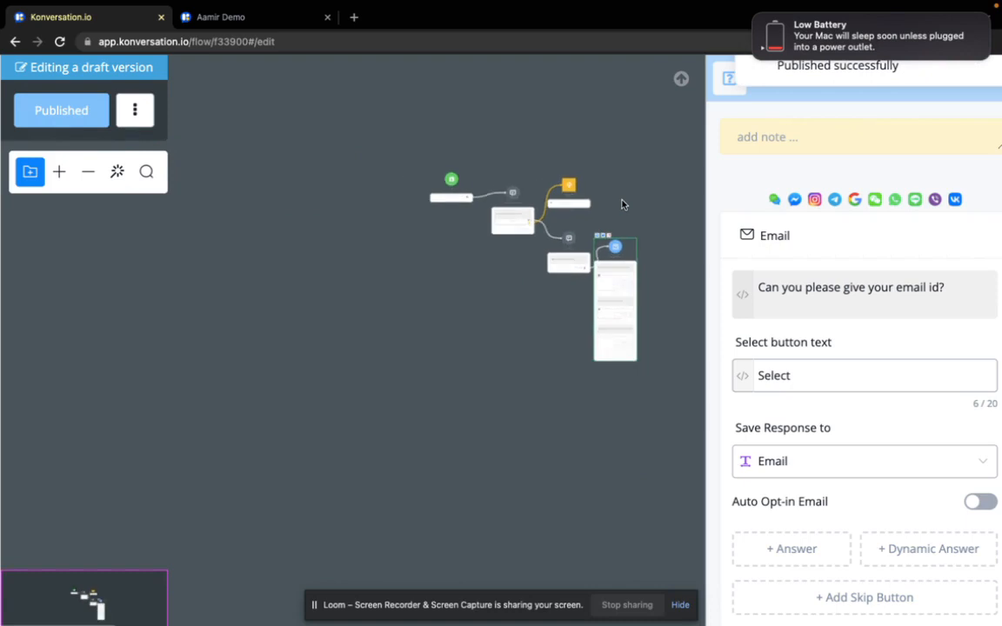
pyautogui.scroll(5, 622, 205)
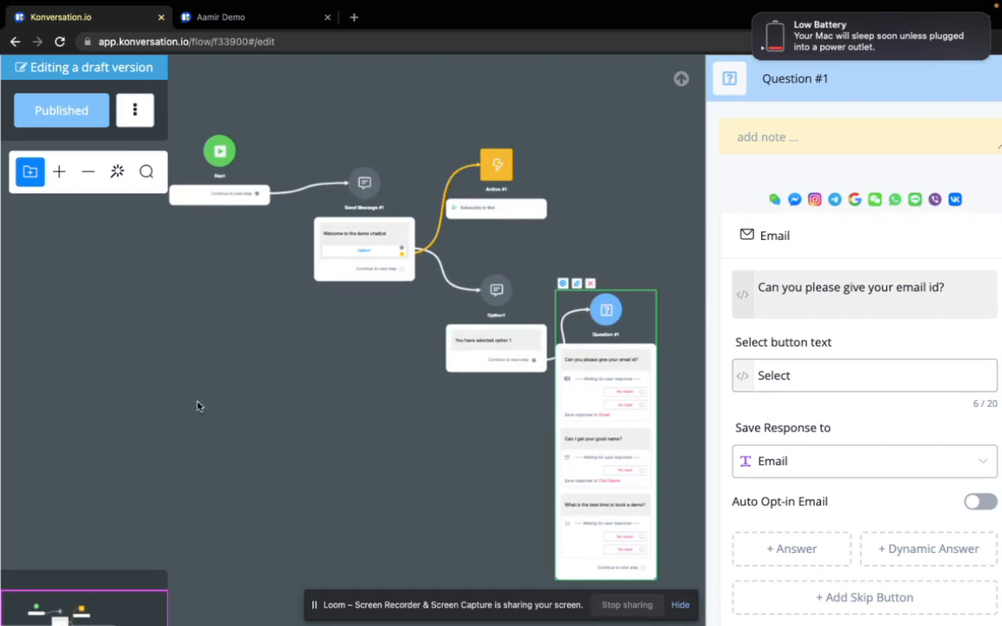
pyautogui.click(296, 359)
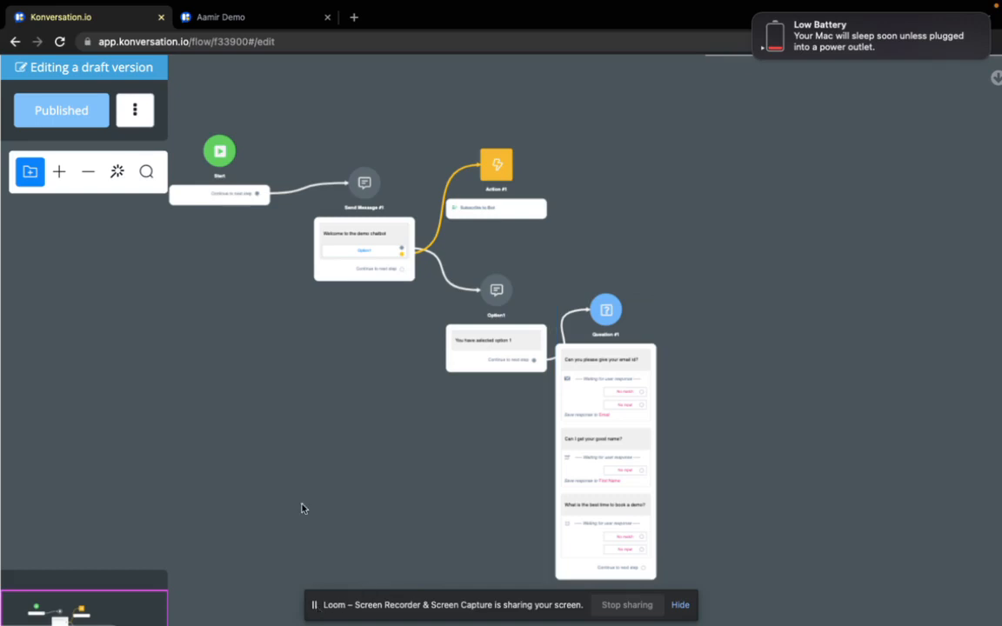
pyautogui.scroll(-3, 301, 509)
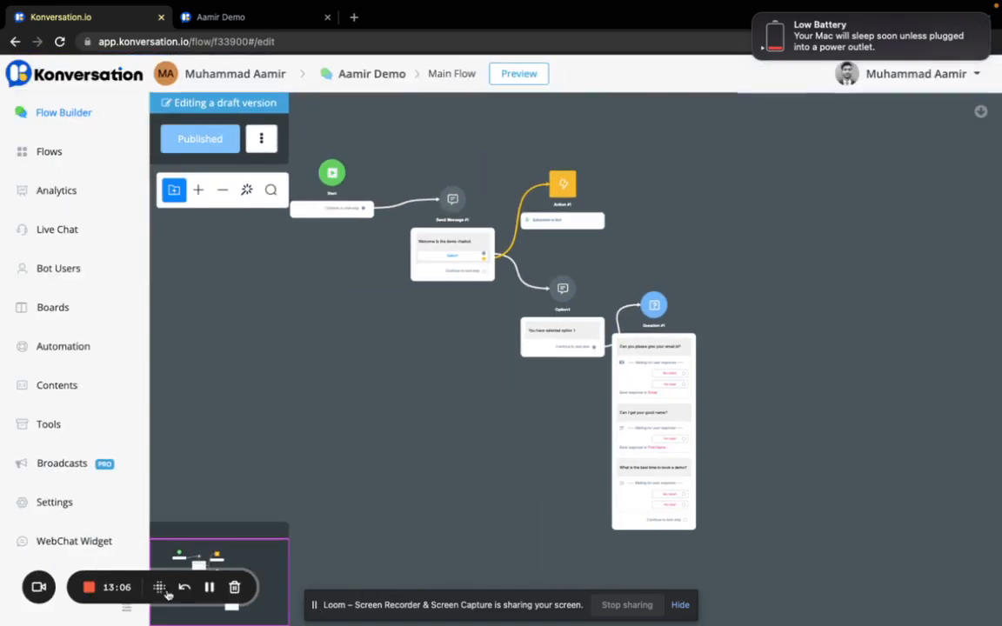